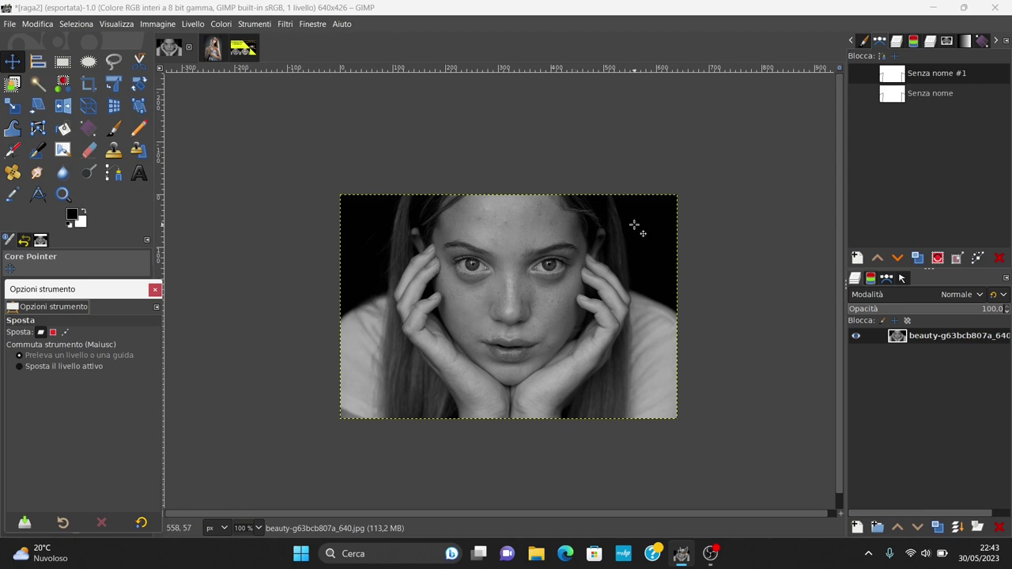
Zoom in and out on the black-and-white portrait to inspect it
{"action": "scroll", "coordinate": [622, 229], "scroll_direction": "up", "scroll_amount": 1, "text": "ctrl"}
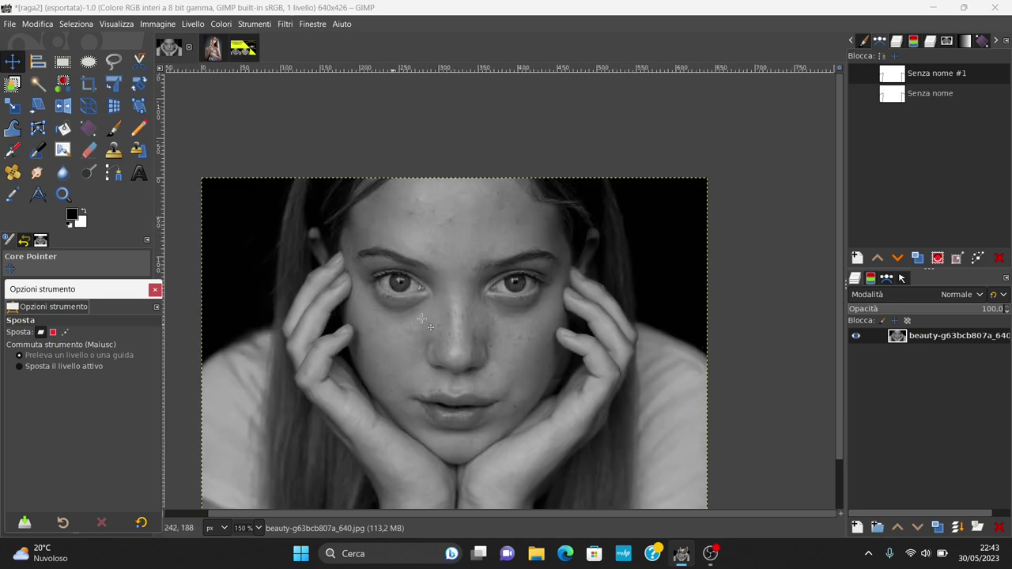
{"action": "scroll", "coordinate": [419, 318], "scroll_direction": "down", "scroll_amount": 2, "text": "ctrl"}
{"action": "scroll", "coordinate": [361, 318], "scroll_direction": "up", "scroll_amount": 2, "text": "ctrl"}
{"action": "scroll", "coordinate": [506, 261], "scroll_direction": "up", "scroll_amount": 1}
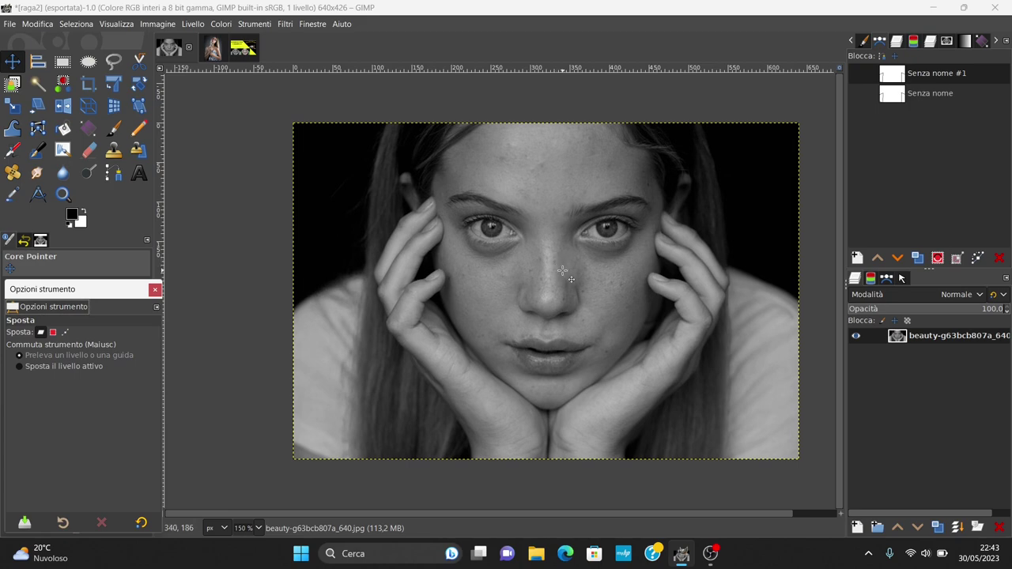
Preview the colour girl photo and the FACILISSIMOOO before-and-after composition, then return to the portrait
{"action": "left_click", "coordinate": [216, 52]}
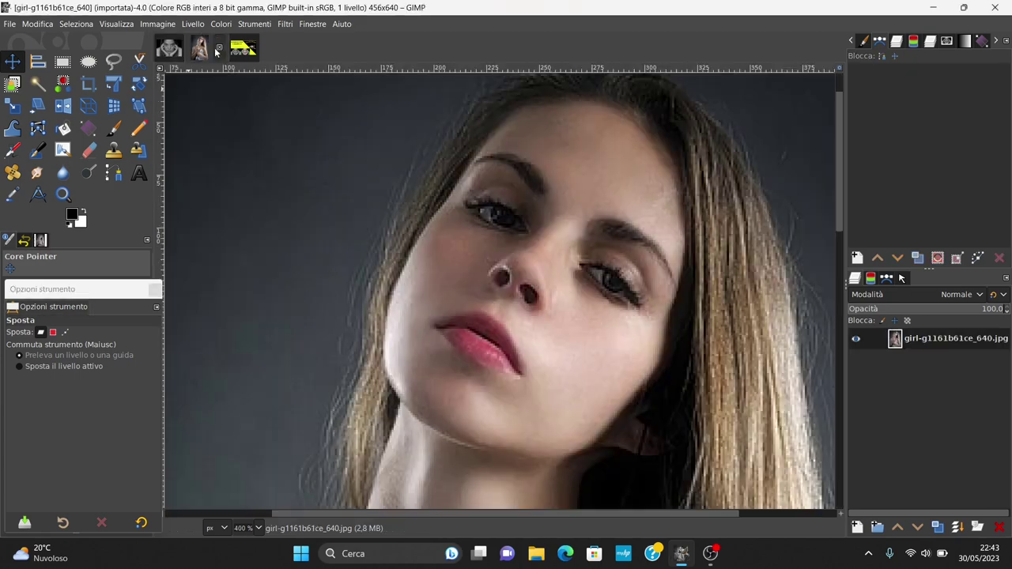
{"action": "scroll", "coordinate": [500, 156], "scroll_direction": "down", "scroll_amount": 2}
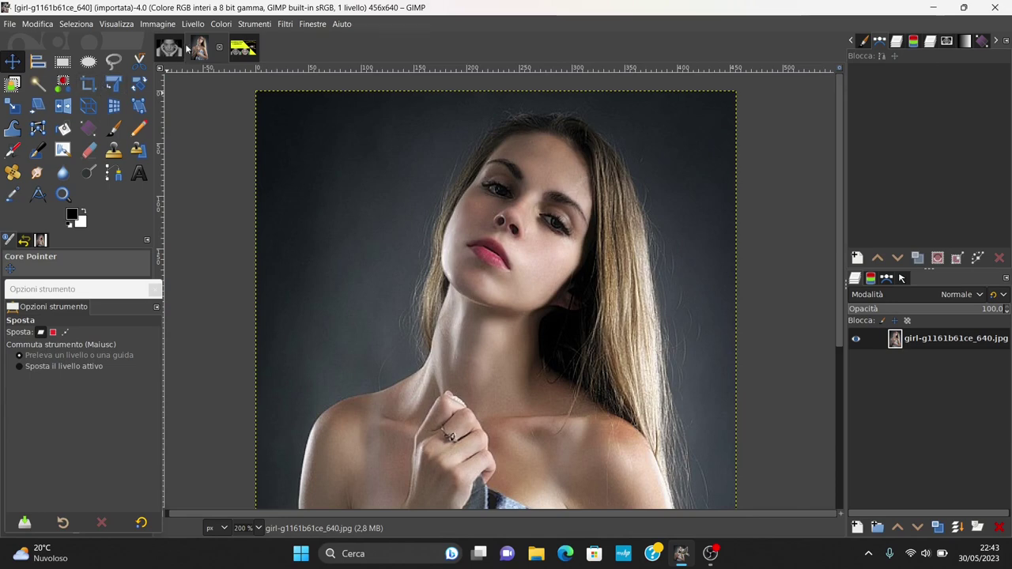
{"action": "left_click", "coordinate": [183, 49]}
{"action": "left_click", "coordinate": [212, 47]}
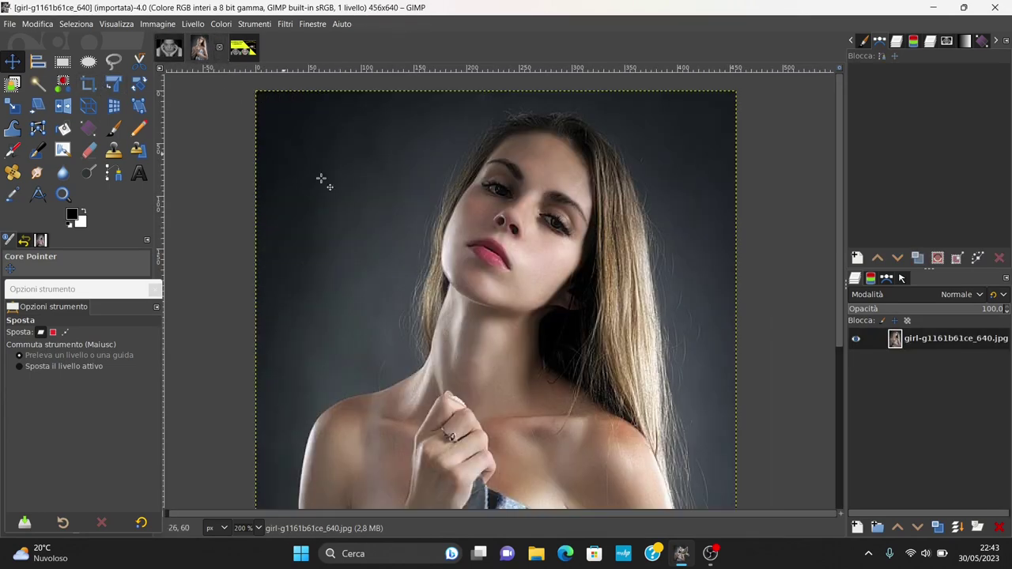
{"action": "left_click", "coordinate": [242, 49]}
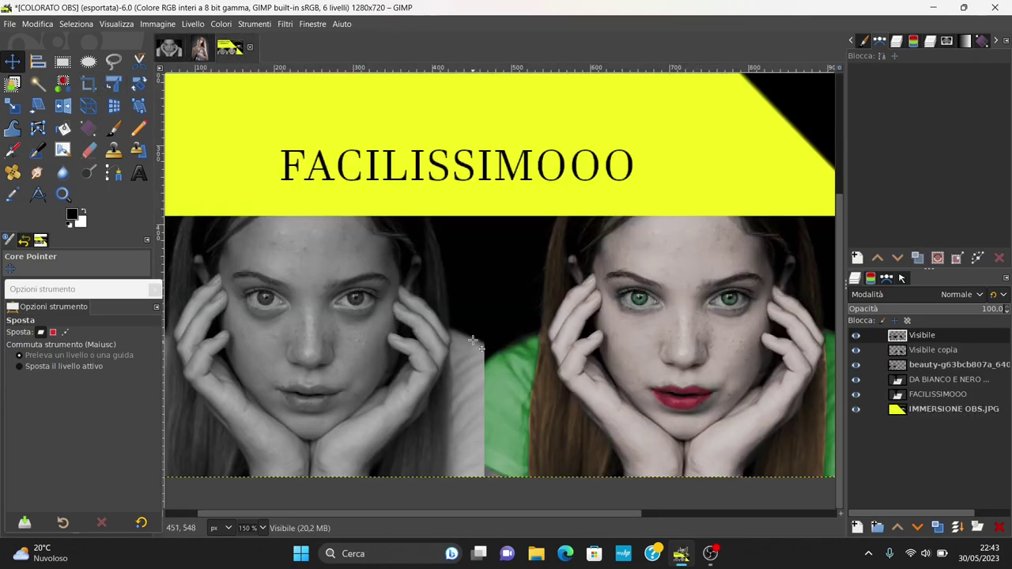
{"action": "key", "text": "1"}
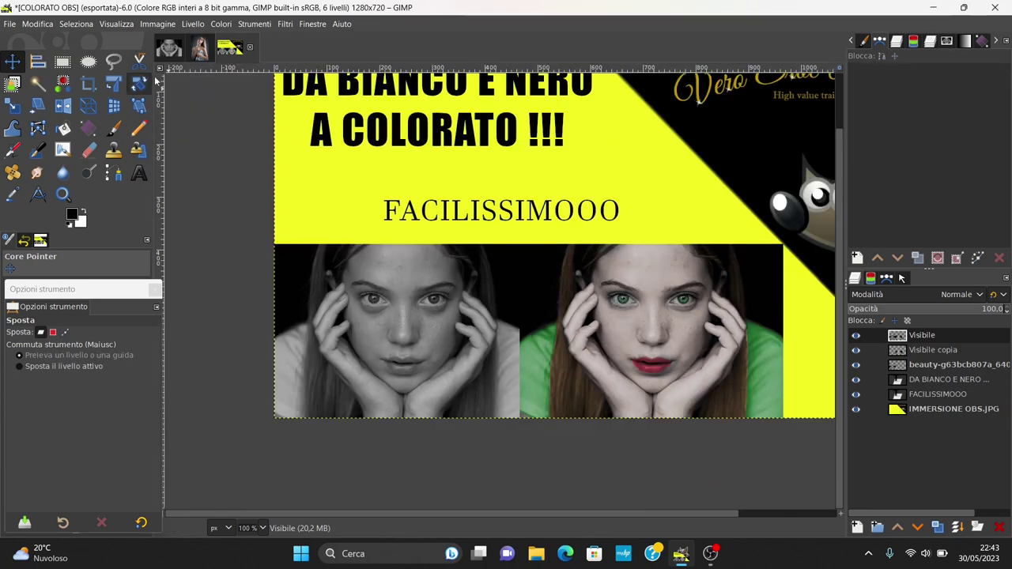
{"action": "left_click", "coordinate": [168, 48]}
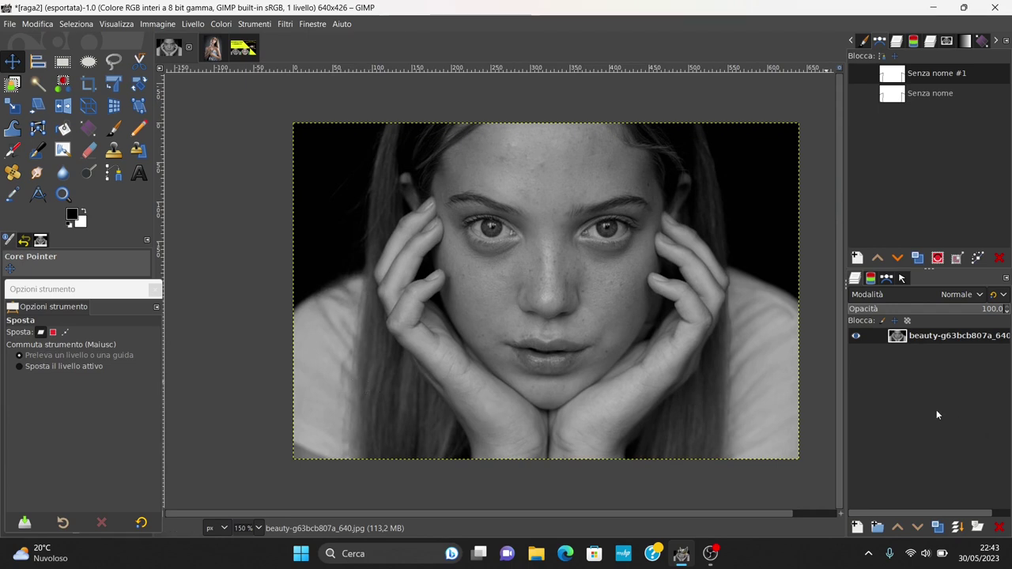
Duplicate the portrait layer, hide the original, and make the copy the active layer
{"action": "left_click", "coordinate": [937, 527]}
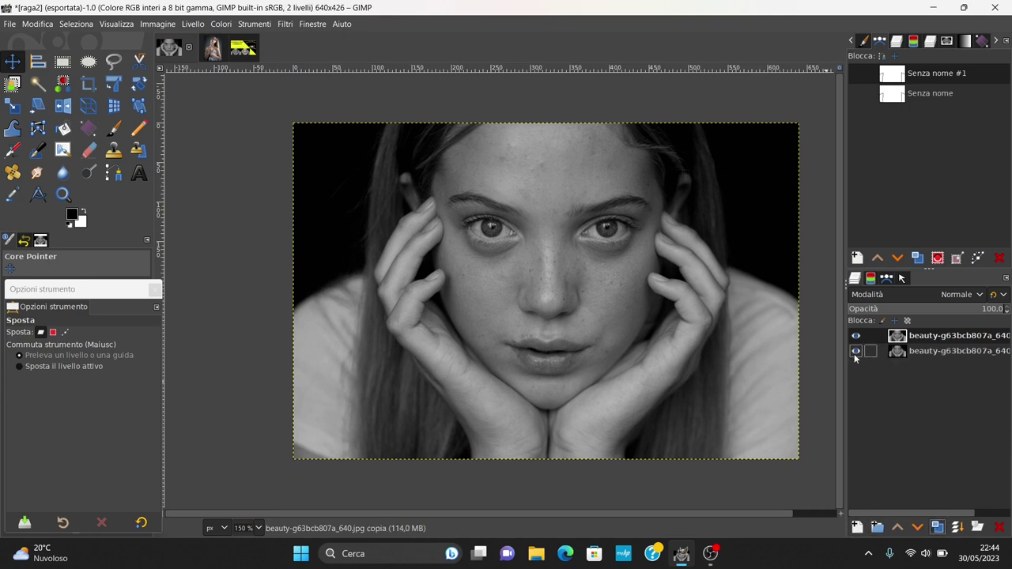
{"action": "left_click", "coordinate": [918, 352]}
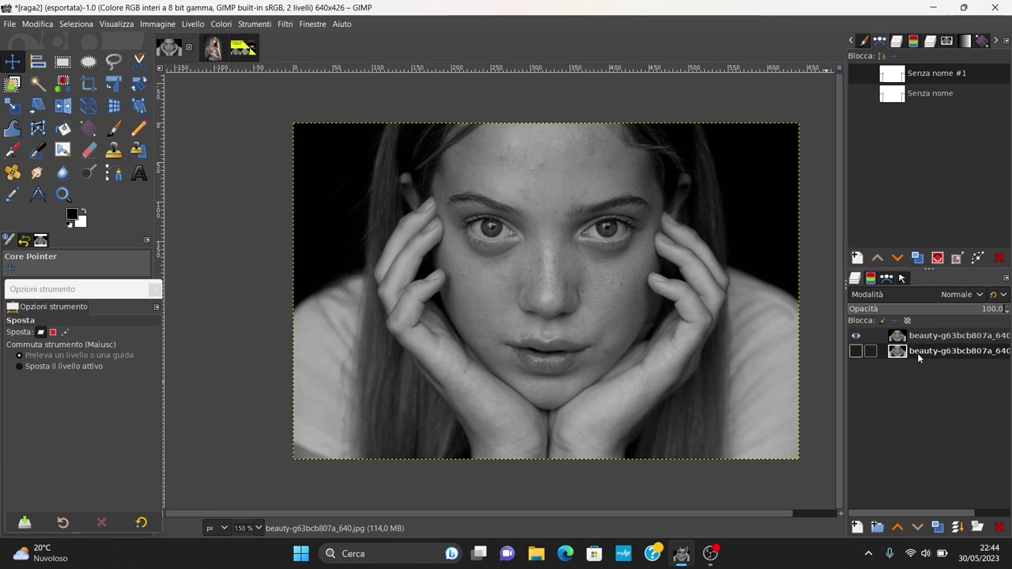
{"action": "left_click", "coordinate": [923, 335]}
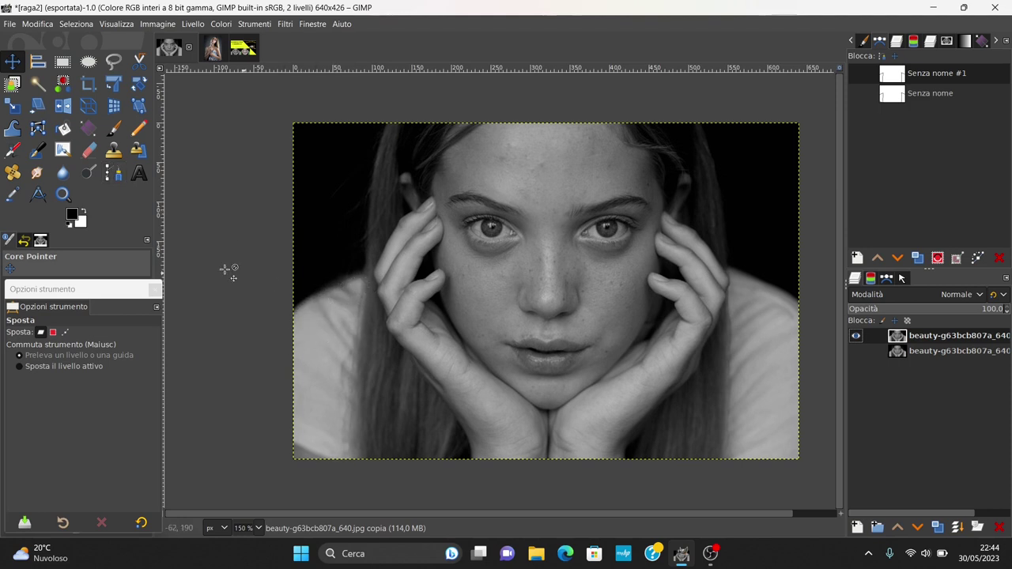
Add a transparent layer named colore and place the first path anchor at the left shoulder
{"action": "left_click", "coordinate": [115, 174]}
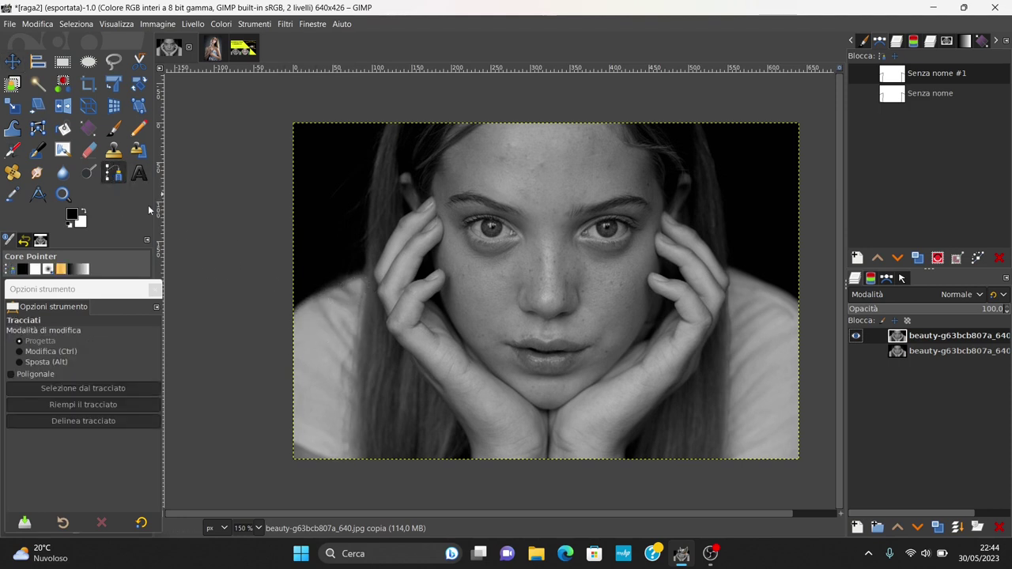
{"action": "scroll", "coordinate": [356, 456], "scroll_direction": "up", "scroll_amount": 1, "text": "ctrl"}
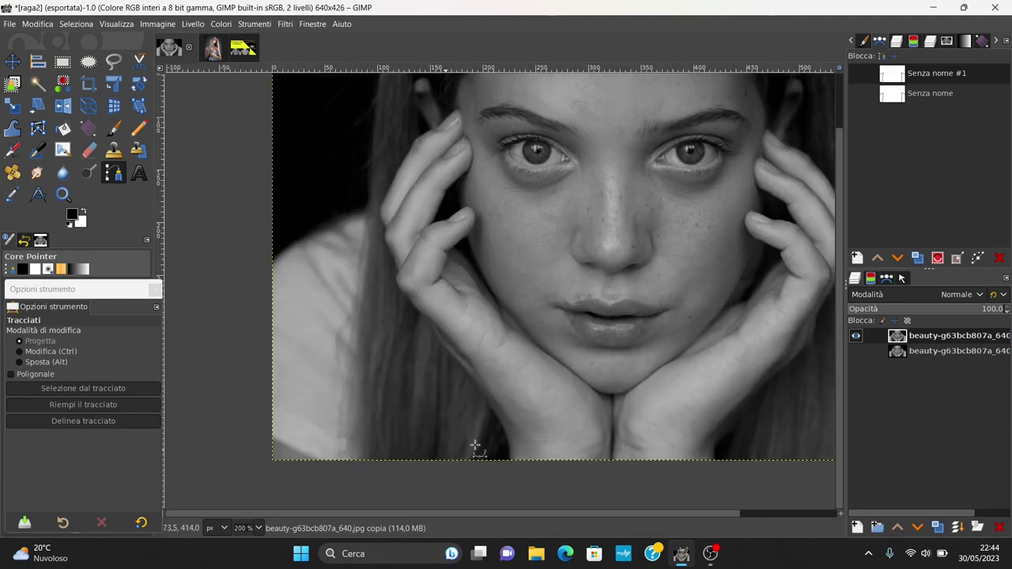
{"action": "left_click", "coordinate": [856, 527]}
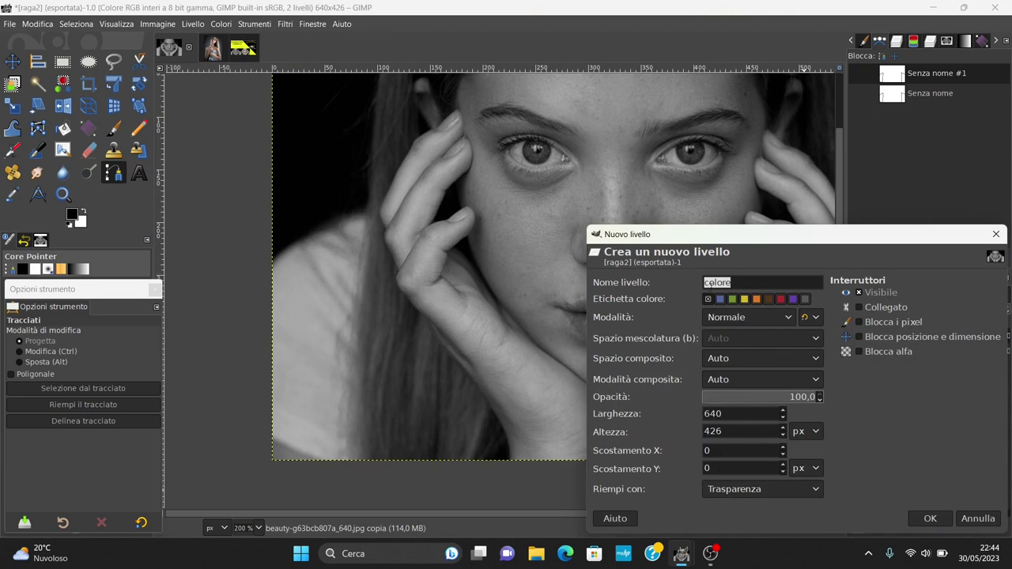
{"action": "left_click", "coordinate": [932, 519]}
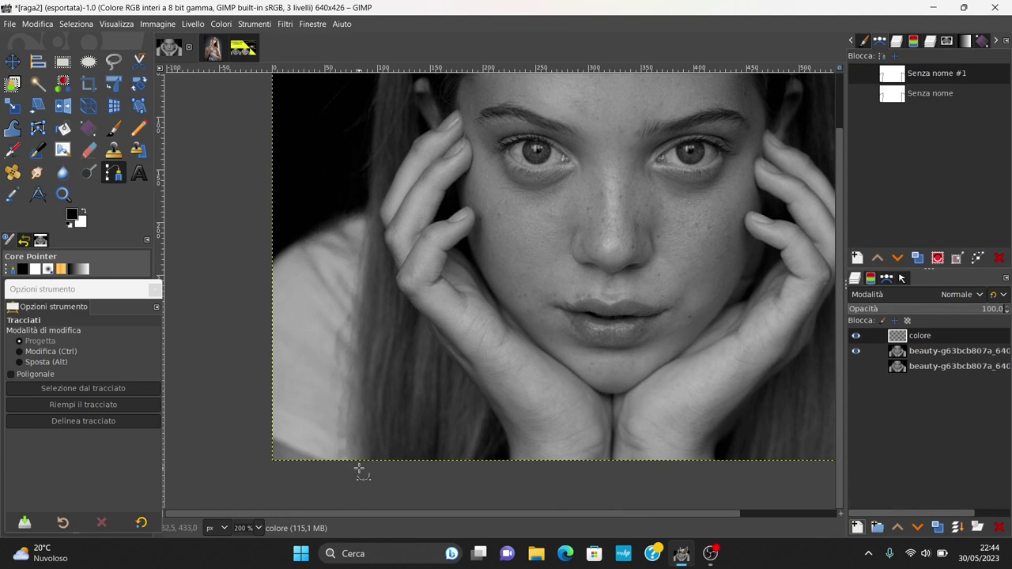
{"action": "mouse_move", "coordinate": [359, 468]}
{"action": "left_mouse_down"}
{"action": "mouse_move", "coordinate": [372, 355]}
{"action": "mouse_move", "coordinate": [359, 370]}
{"action": "left_mouse_up"}
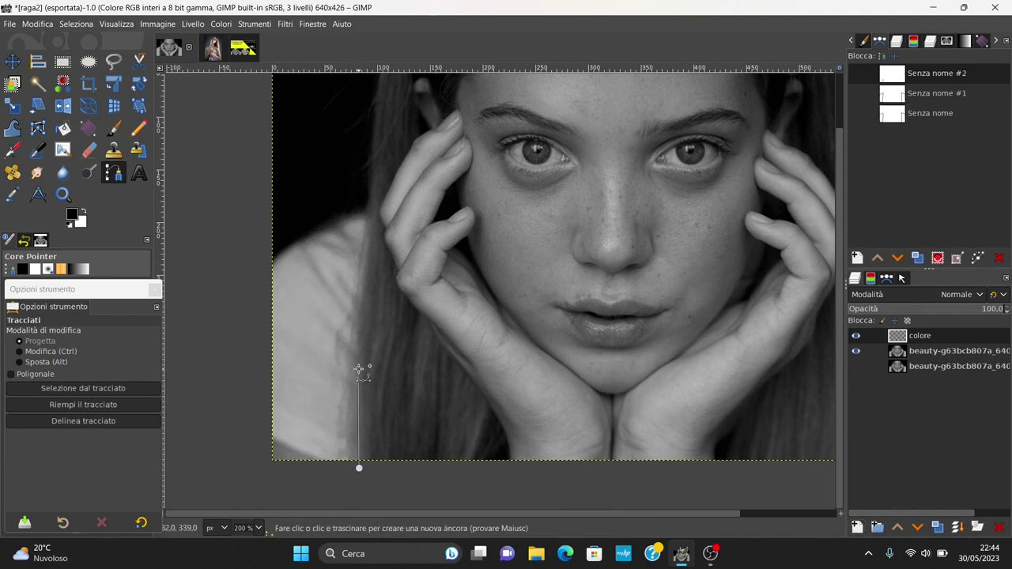
Trace a closed path around the shirt on the left shoulder
{"action": "left_click", "coordinate": [366, 297]}
{"action": "left_click", "coordinate": [367, 256]}
{"action": "left_click", "coordinate": [356, 217]}
{"action": "left_click", "coordinate": [320, 235]}
{"action": "left_click", "coordinate": [304, 242]}
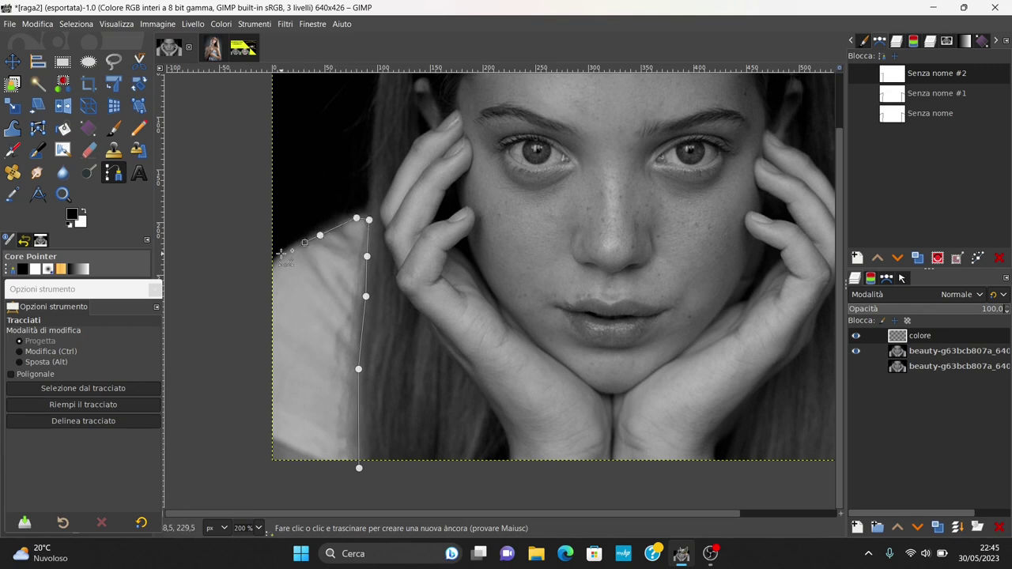
{"action": "left_click", "coordinate": [280, 255]}
{"action": "left_click", "coordinate": [270, 271]}
{"action": "left_click", "coordinate": [255, 325]}
{"action": "left_click", "coordinate": [251, 404]}
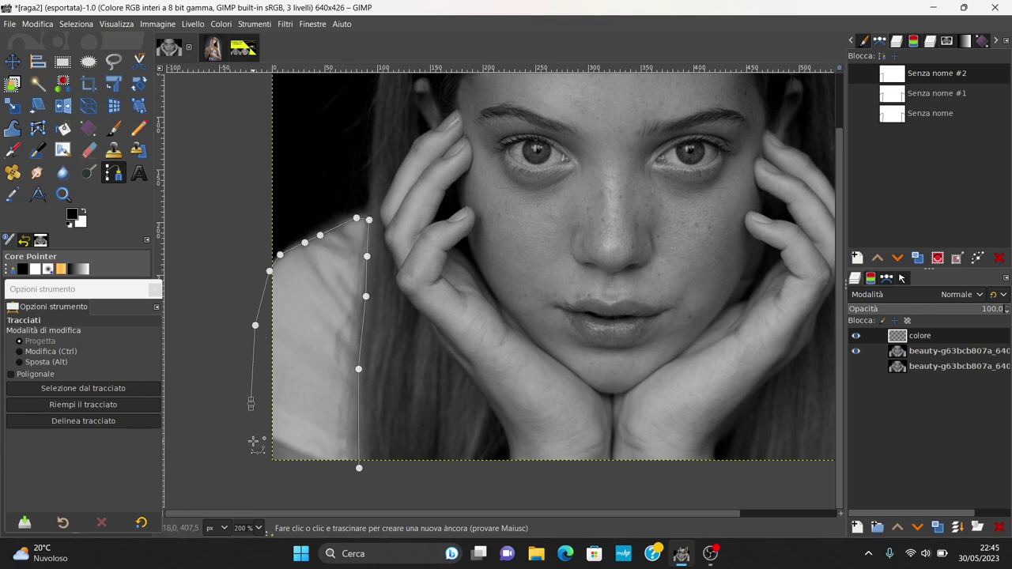
{"action": "left_click", "coordinate": [253, 443]}
{"action": "left_click", "coordinate": [251, 482]}
{"action": "left_click", "coordinate": [317, 478]}
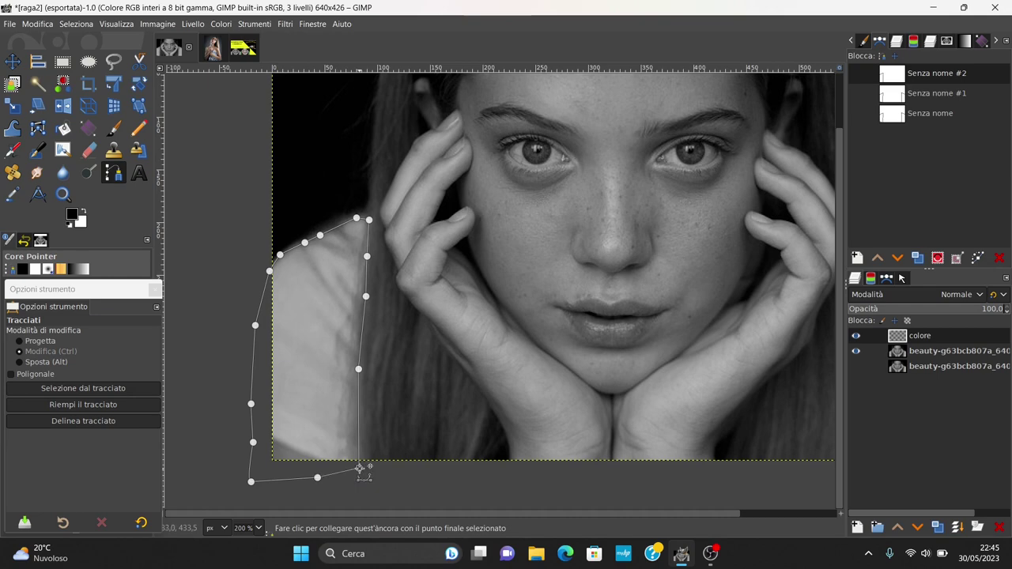
{"action": "left_click", "coordinate": [360, 468], "text": "ctrl"}
Adjust the left shoulder path's points to hug the shoulder edge
{"action": "scroll", "coordinate": [358, 370], "scroll_direction": "up", "scroll_amount": 2}
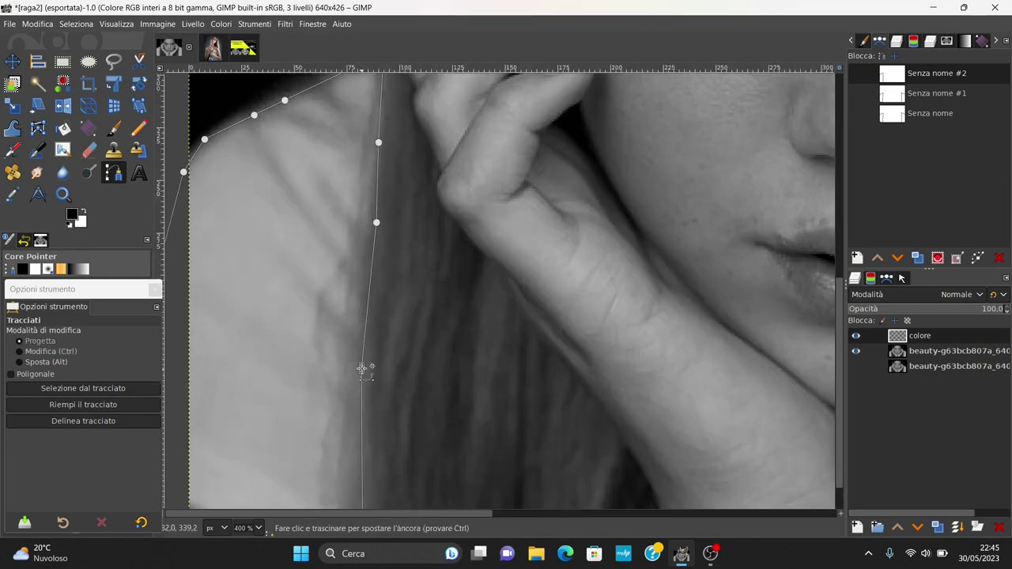
{"action": "left_click_drag", "start_coordinate": [362, 370], "coordinate": [360, 364]}
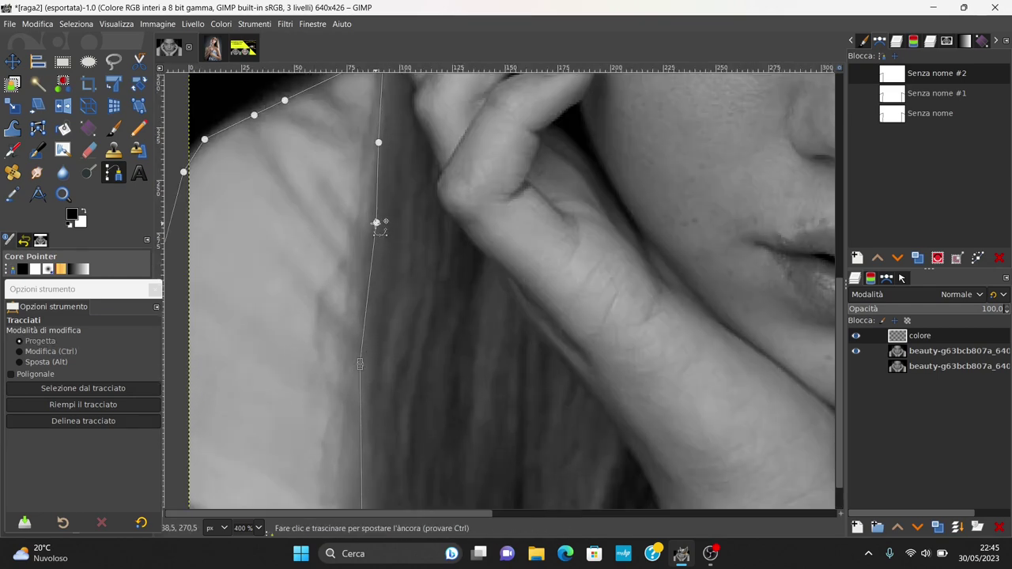
{"action": "left_click_drag", "start_coordinate": [376, 222], "coordinate": [365, 223]}
{"action": "scroll", "coordinate": [386, 178], "scroll_direction": "up", "scroll_amount": 5}
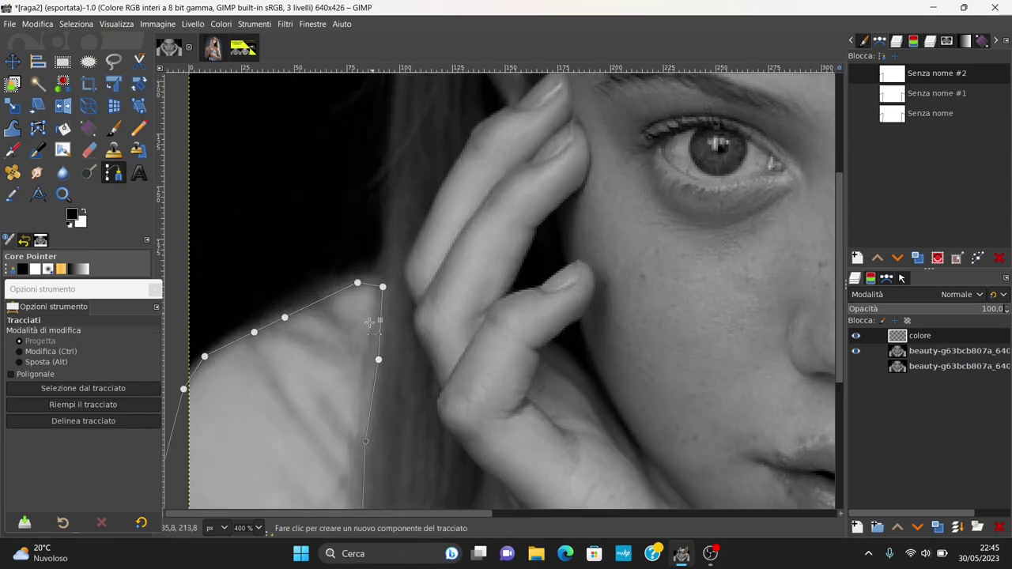
{"action": "left_click_drag", "start_coordinate": [378, 360], "coordinate": [375, 357]}
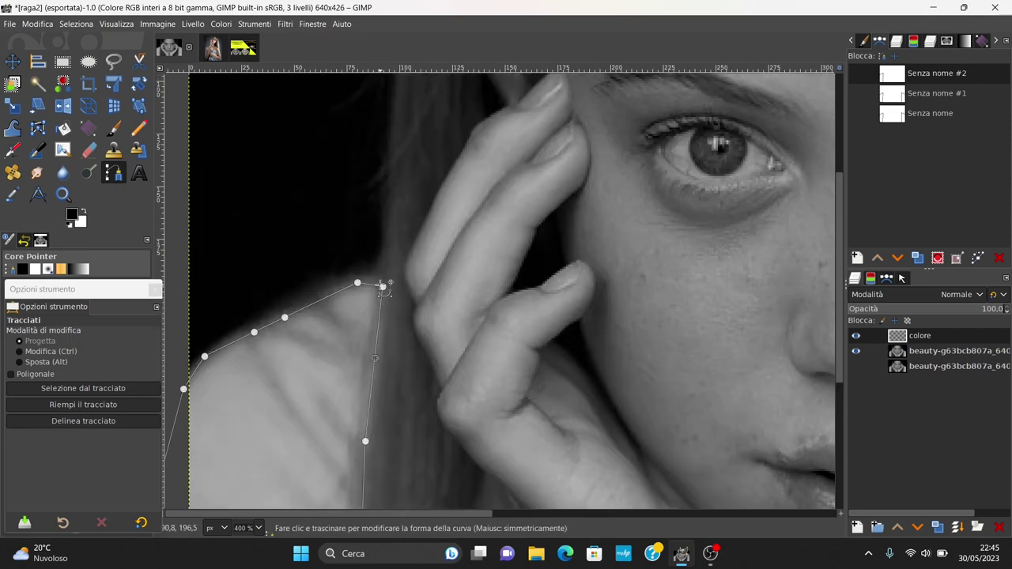
{"action": "left_click_drag", "start_coordinate": [383, 287], "coordinate": [374, 277]}
{"action": "scroll", "coordinate": [317, 294], "scroll_direction": "down", "scroll_amount": 2}
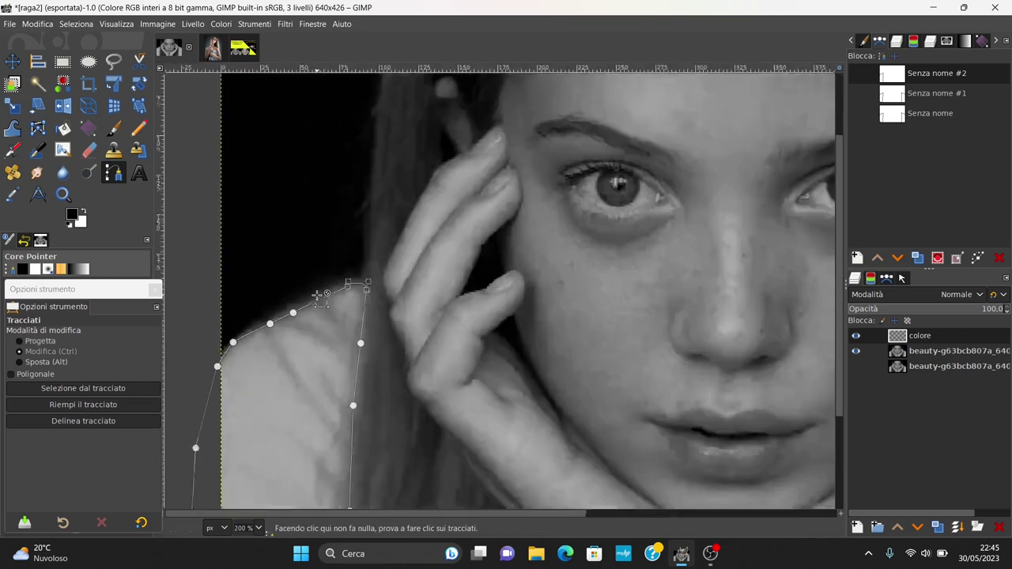
{"action": "scroll", "coordinate": [317, 294], "scroll_direction": "up", "scroll_amount": 2}
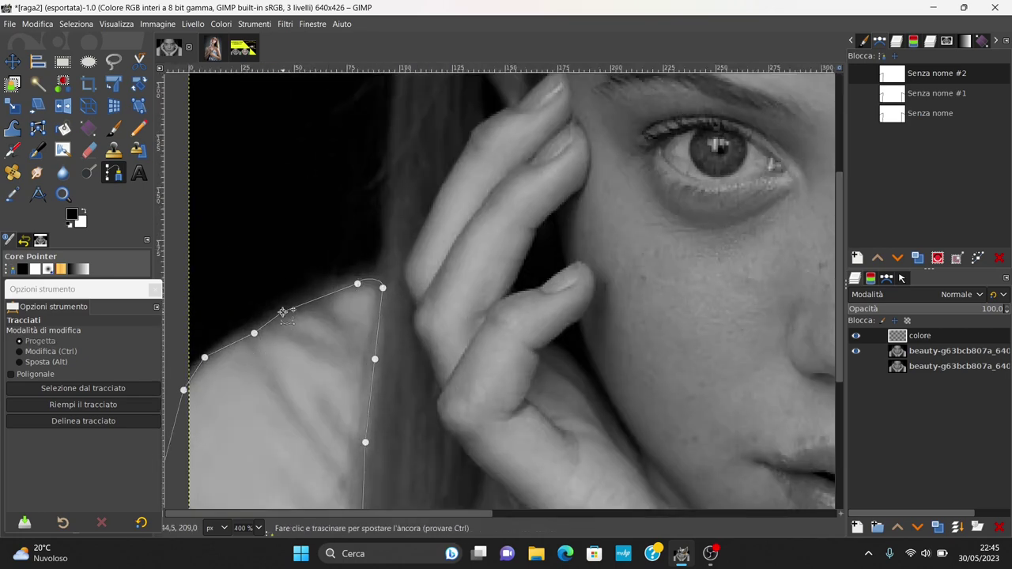
{"action": "left_click_drag", "start_coordinate": [254, 333], "coordinate": [252, 327]}
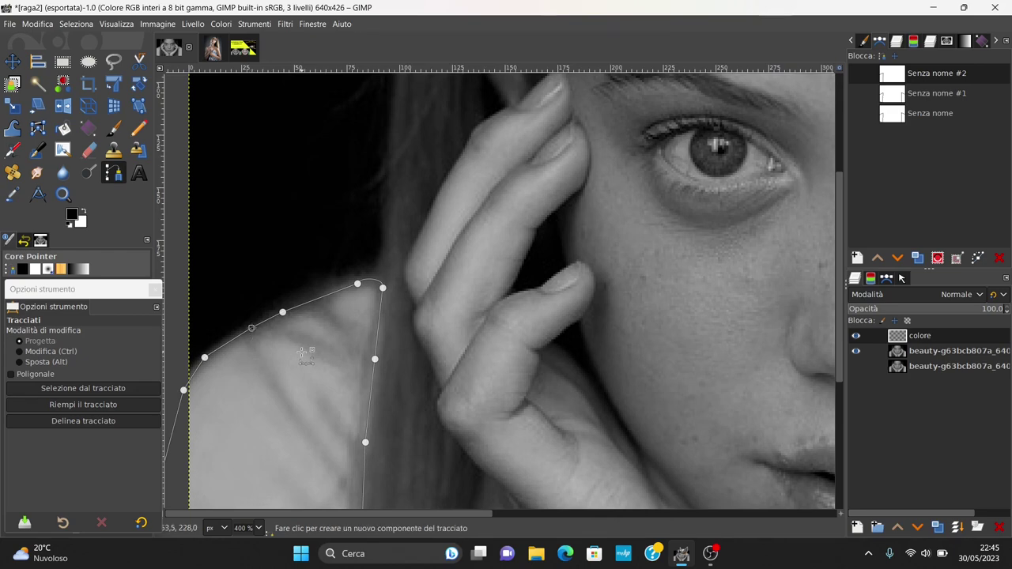
Start a second path up the inner edge of the right shoulder
{"action": "mouse_move", "coordinate": [487, 514]}
{"action": "left_mouse_down"}
{"action": "mouse_move", "coordinate": [617, 514]}
{"action": "mouse_move", "coordinate": [721, 406]}
{"action": "left_mouse_up"}
{"action": "scroll", "coordinate": [720, 406], "scroll_direction": "down", "scroll_amount": 5}
{"action": "scroll", "coordinate": [658, 439], "scroll_direction": "up", "scroll_amount": 4}
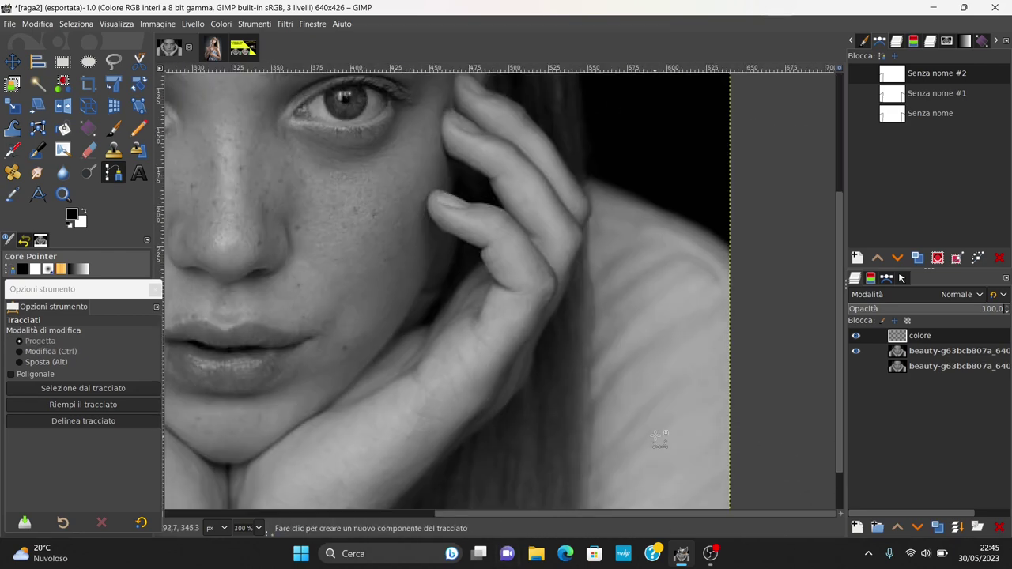
{"action": "scroll", "coordinate": [659, 439], "scroll_direction": "down", "scroll_amount": 1}
{"action": "scroll", "coordinate": [633, 427], "scroll_direction": "down", "scroll_amount": 1}
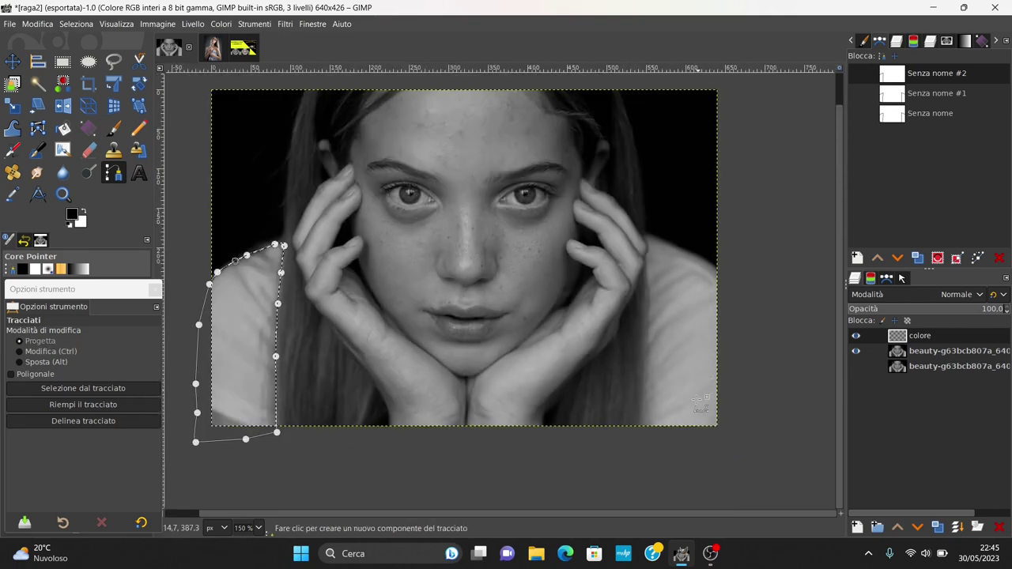
{"action": "left_click_drag", "start_coordinate": [637, 440], "coordinate": [645, 380]}
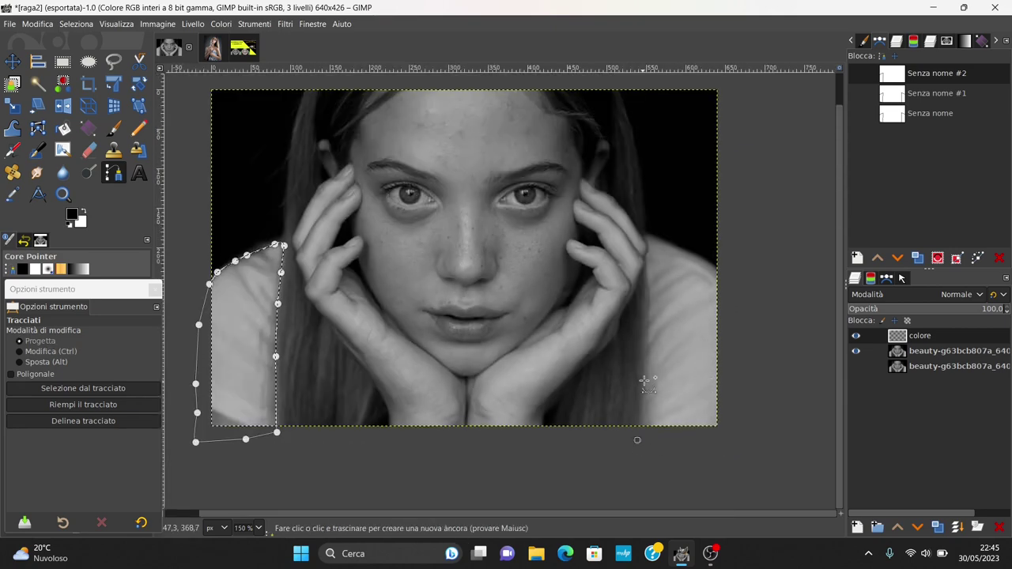
{"action": "left_click", "coordinate": [648, 340]}
{"action": "left_click", "coordinate": [648, 316]}
{"action": "left_click", "coordinate": [648, 294]}
{"action": "left_click", "coordinate": [647, 271]}
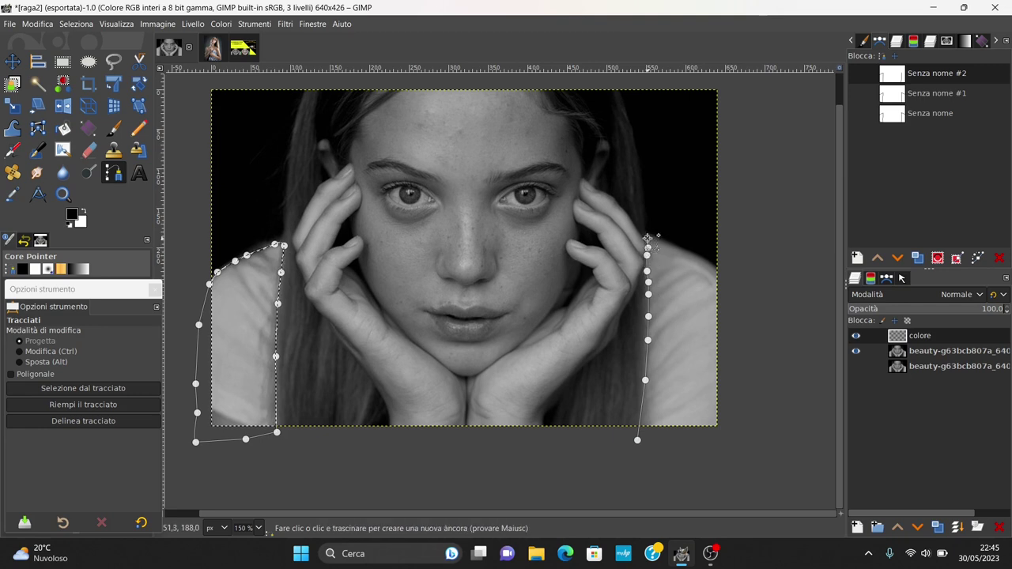
{"action": "left_click", "coordinate": [648, 237]}
Curve the right shoulder outline across its top, down its side and along the bottom
{"action": "left_click_drag", "start_coordinate": [726, 274], "coordinate": [740, 288]}
{"action": "left_click_drag", "start_coordinate": [741, 341], "coordinate": [743, 362]}
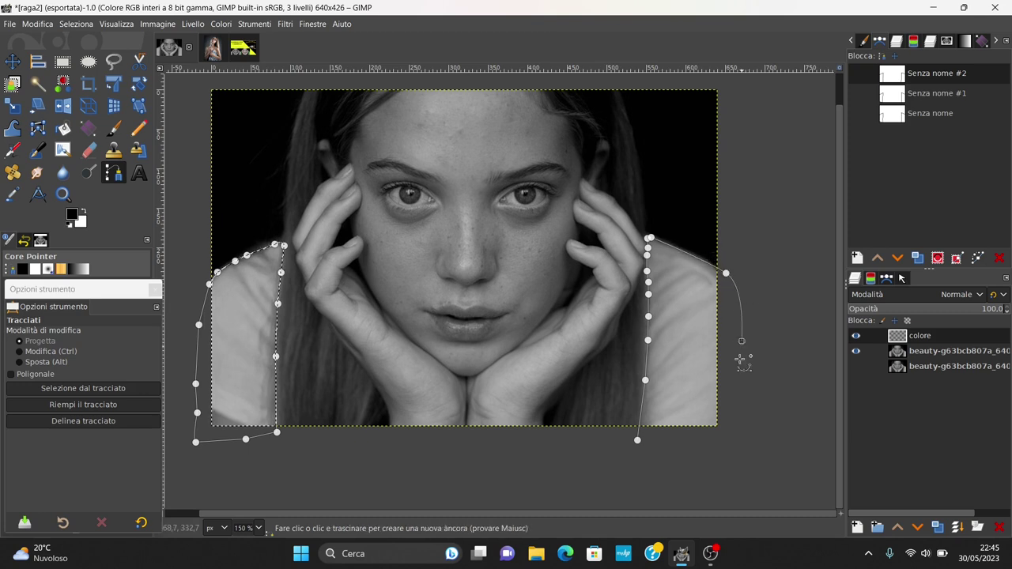
{"action": "left_click", "coordinate": [738, 412]}
{"action": "mouse_move", "coordinate": [719, 453]}
{"action": "left_mouse_down"}
{"action": "mouse_move", "coordinate": [676, 457]}
{"action": "mouse_move", "coordinate": [650, 447]}
{"action": "left_mouse_up"}
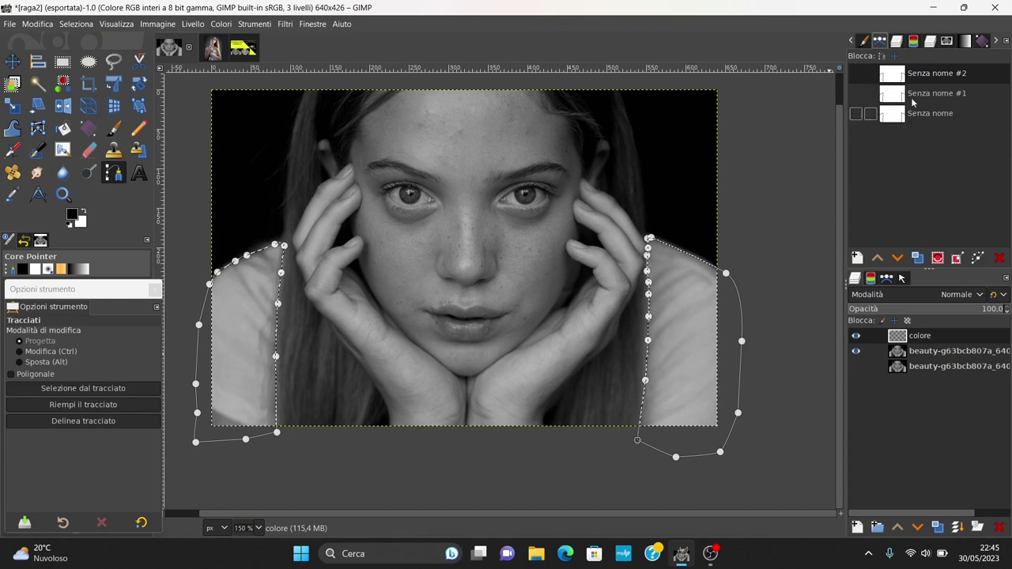
Delete the extra paths Senza nome #1 and #2 and hide the remaining path
{"action": "mouse_move", "coordinate": [930, 113]}
{"action": "left_click", "coordinate": [856, 114]}
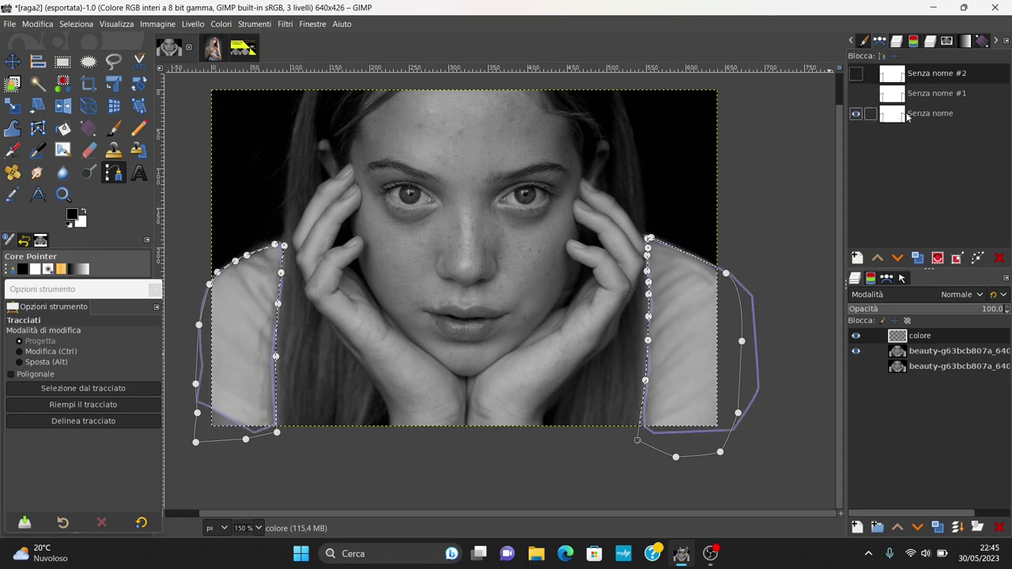
{"action": "left_click", "coordinate": [933, 119]}
{"action": "left_click", "coordinate": [1000, 259]}
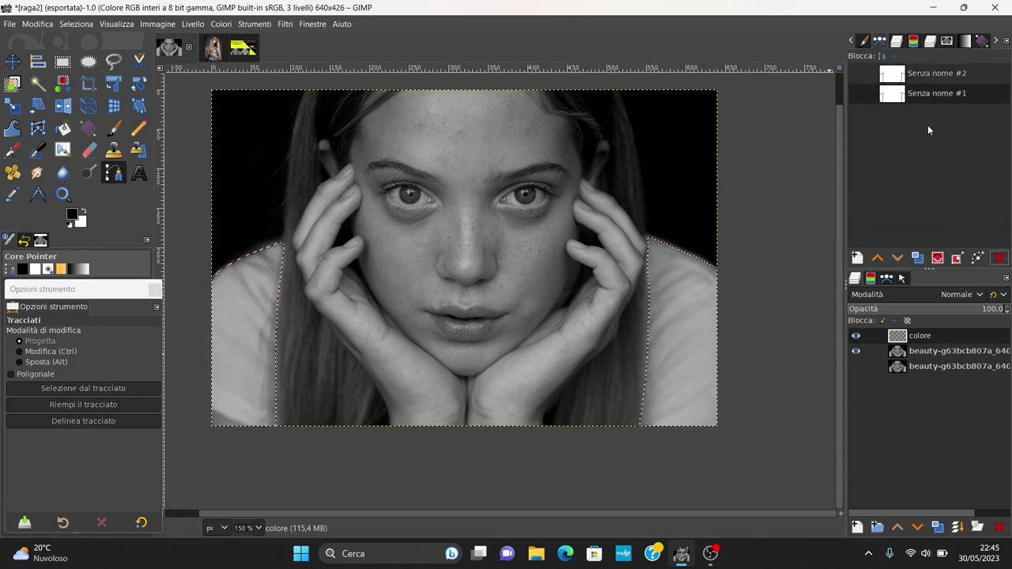
{"action": "left_click", "coordinate": [1001, 259]}
{"action": "left_click", "coordinate": [855, 73]}
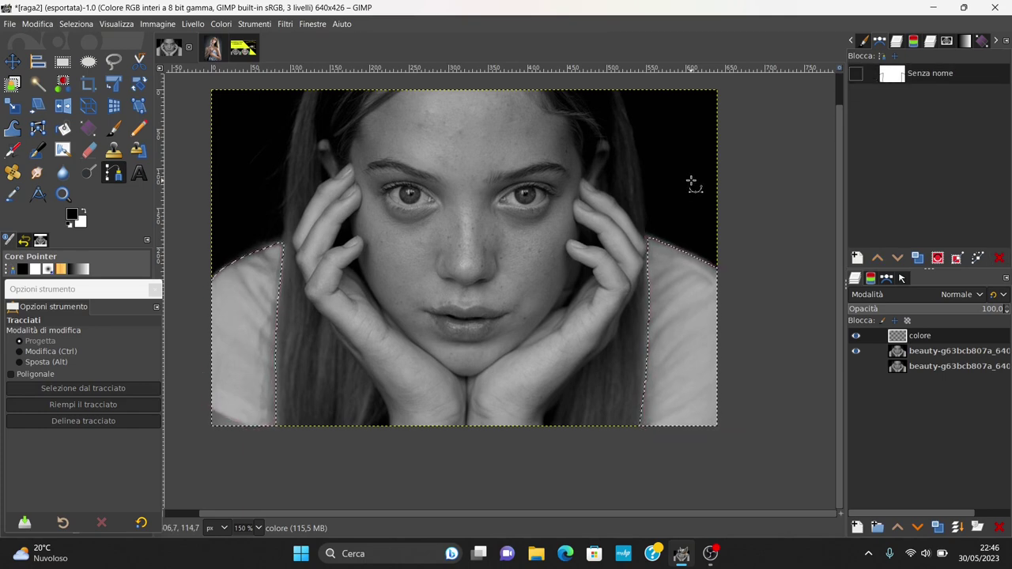
{"action": "scroll", "coordinate": [233, 366], "scroll_direction": "up", "scroll_amount": 2, "text": "ctrl"}
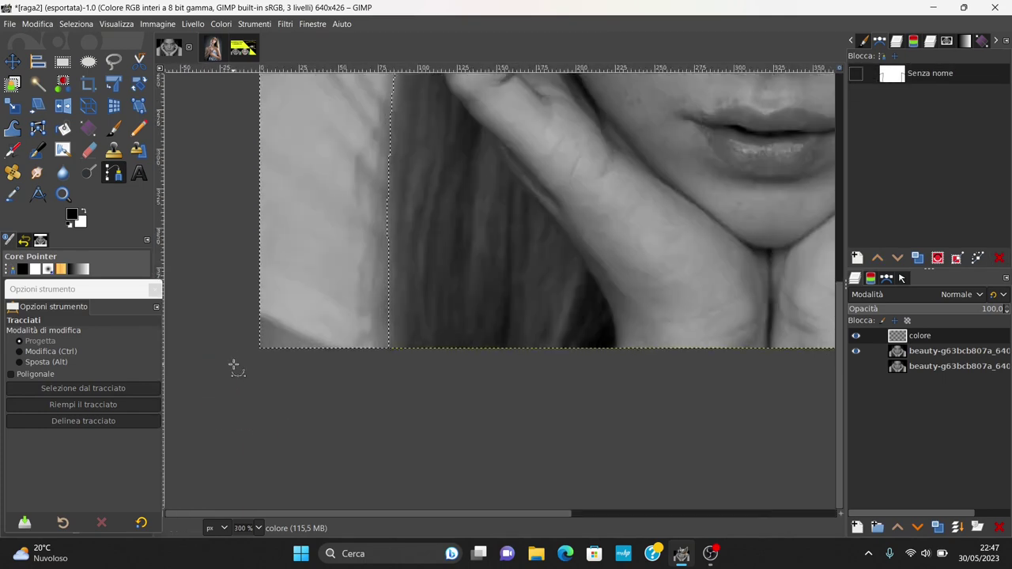
{"action": "scroll", "coordinate": [233, 365], "scroll_direction": "up", "scroll_amount": 1, "text": "ctrl"}
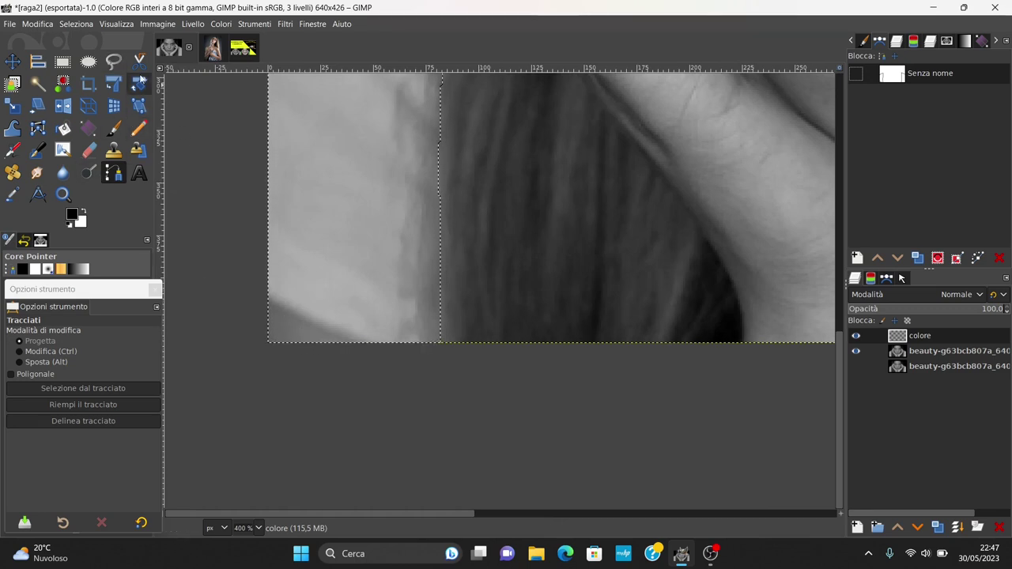
Subtract the lower-left corner from the shirt selection with Free Select in Subtract mode
{"action": "left_click", "coordinate": [113, 64]}
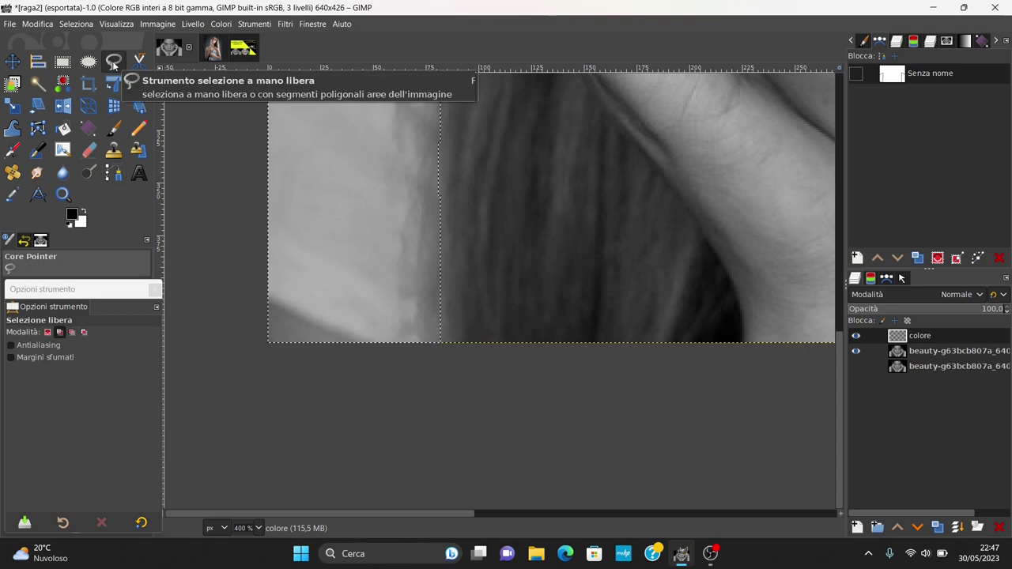
{"action": "left_click", "coordinate": [71, 332]}
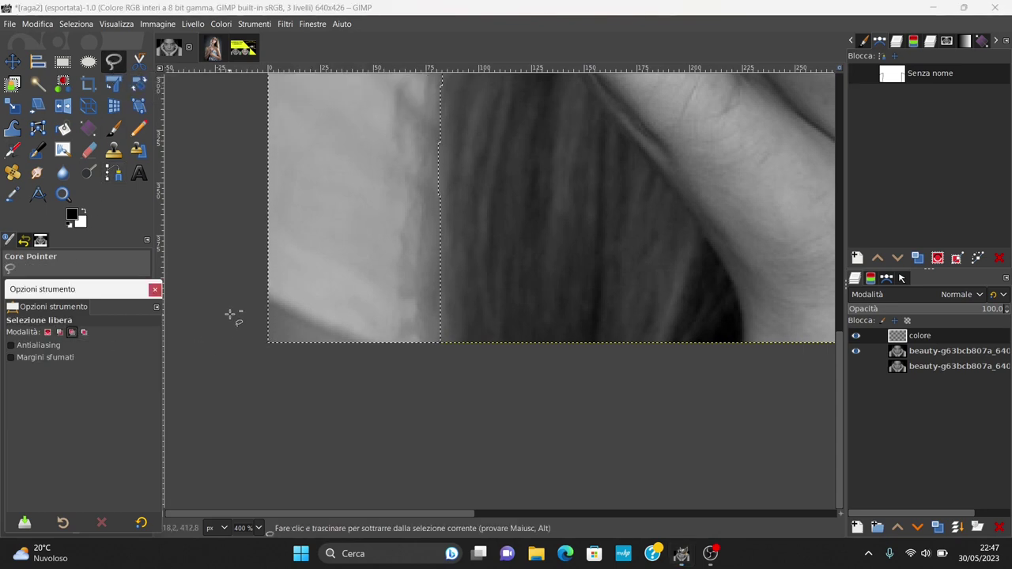
{"action": "scroll", "coordinate": [261, 298], "scroll_direction": "up", "scroll_amount": 2, "text": "ctrl"}
{"action": "left_click", "coordinate": [267, 299]}
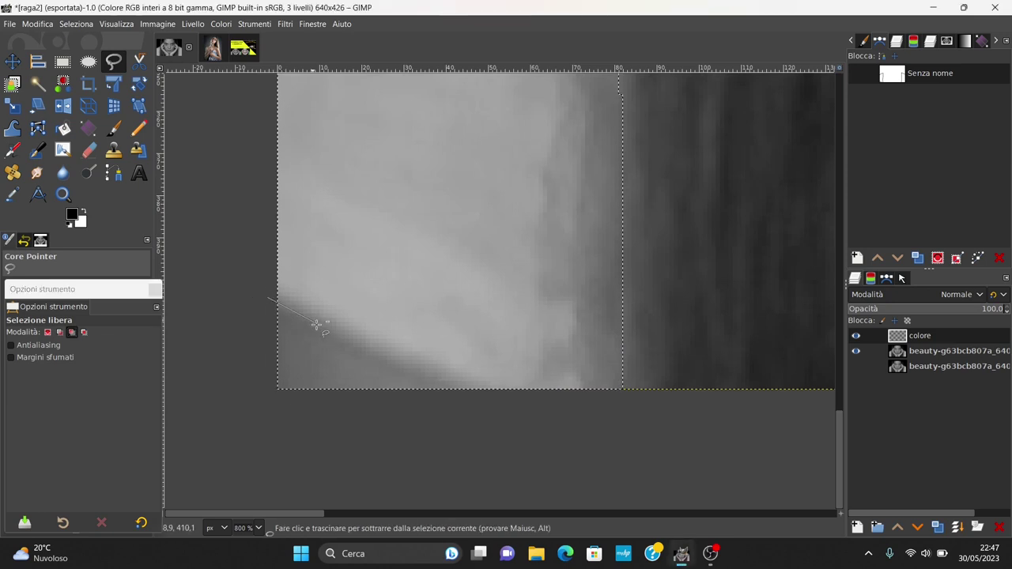
{"action": "left_click", "coordinate": [353, 348]}
{"action": "left_click", "coordinate": [433, 376]}
{"action": "left_click", "coordinate": [484, 401]}
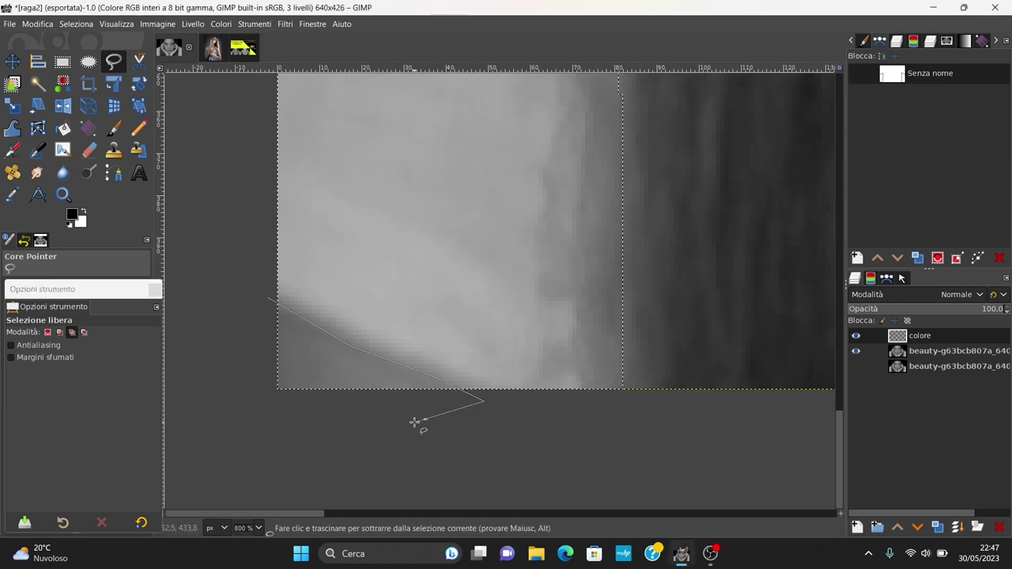
{"action": "left_click", "coordinate": [413, 422]}
{"action": "left_click", "coordinate": [252, 414]}
{"action": "left_click", "coordinate": [264, 350]}
{"action": "left_click", "coordinate": [267, 299]}
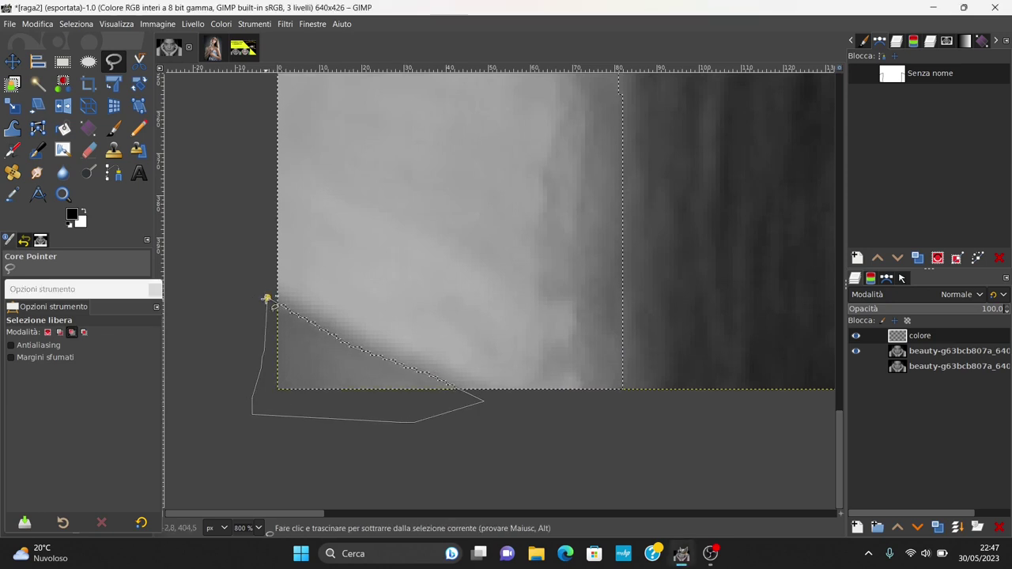
{"action": "key", "text": "Return"}
Check the trimmed selection and bring up the foreground colour chooser
{"action": "scroll", "coordinate": [463, 282], "scroll_direction": "down", "scroll_amount": 4}
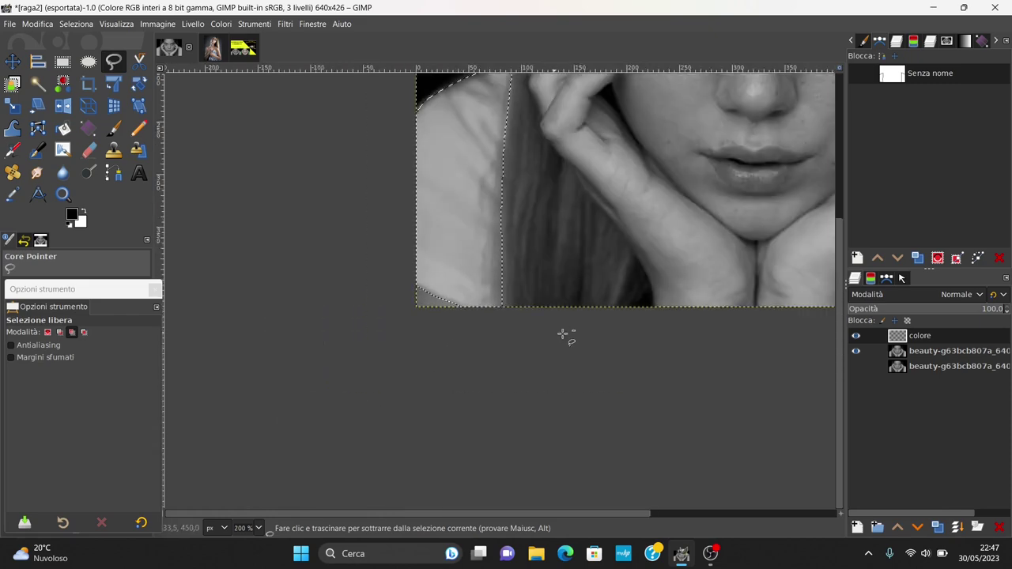
{"action": "scroll", "coordinate": [631, 505], "scroll_direction": "down", "scroll_amount": 3}
{"action": "scroll", "coordinate": [434, 289], "scroll_direction": "up", "scroll_amount": 5}
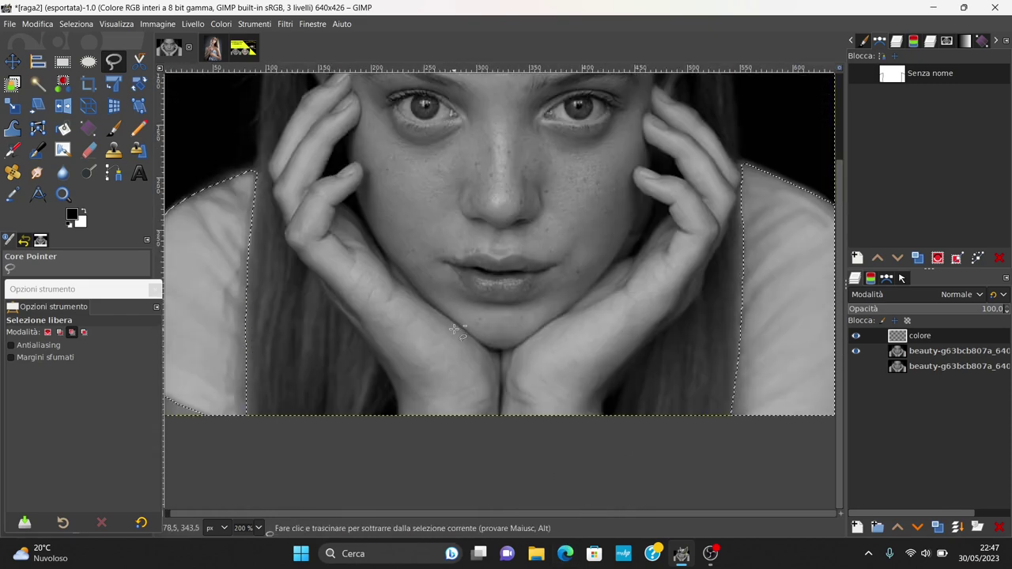
{"action": "scroll", "coordinate": [433, 289], "scroll_direction": "up", "scroll_amount": 3}
{"action": "scroll", "coordinate": [433, 289], "scroll_direction": "down", "scroll_amount": 5}
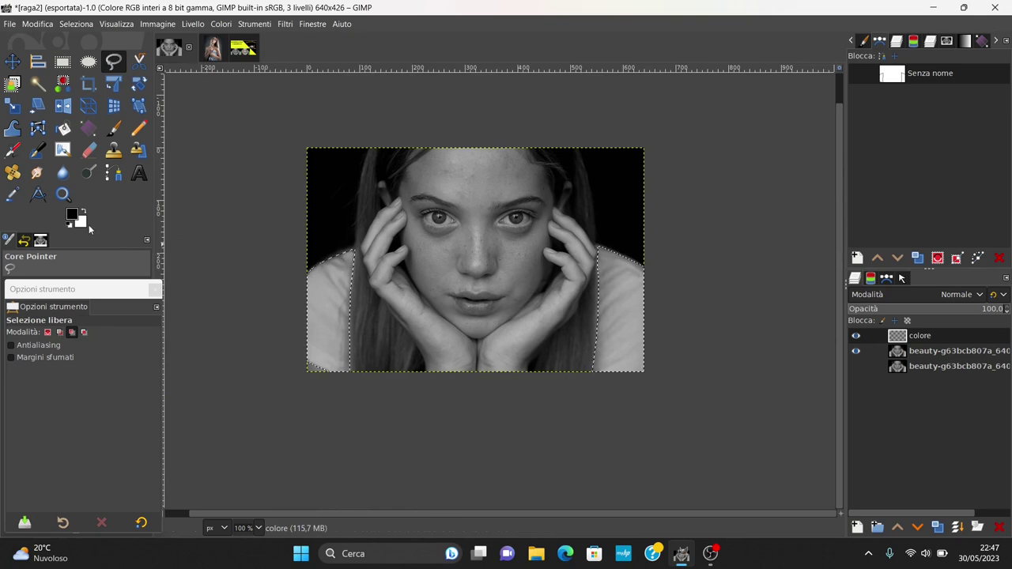
{"action": "left_click", "coordinate": [72, 213]}
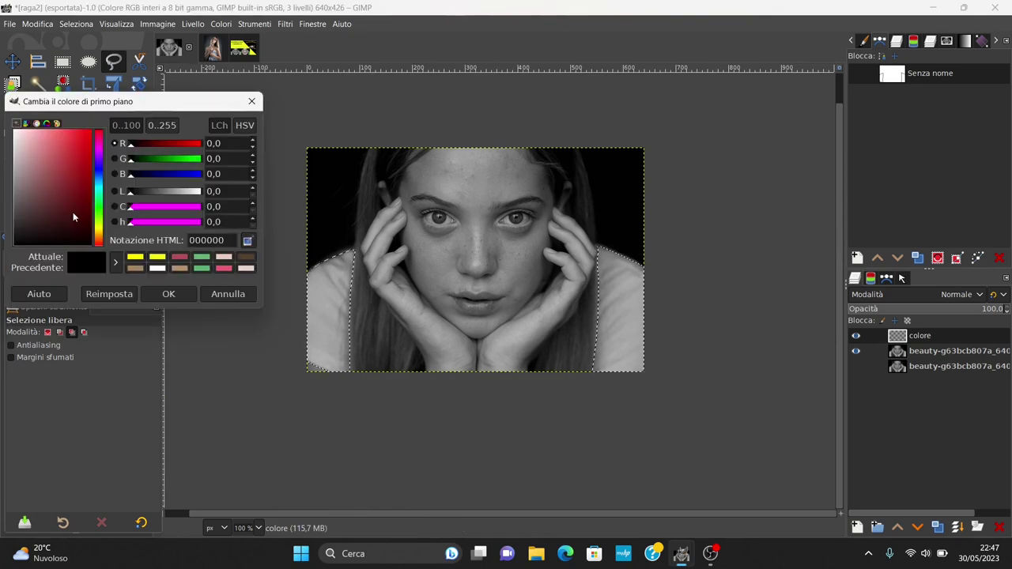
Fill both shirt shoulders on the colore layer with green 62ae78, then deselect
{"action": "left_click", "coordinate": [204, 261]}
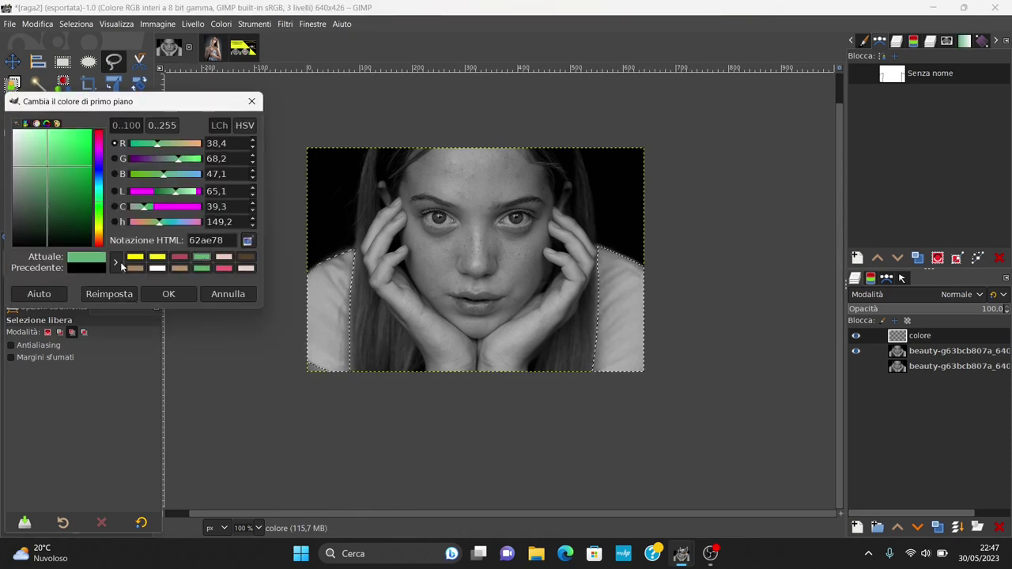
{"action": "left_click", "coordinate": [119, 263]}
{"action": "left_click", "coordinate": [168, 294]}
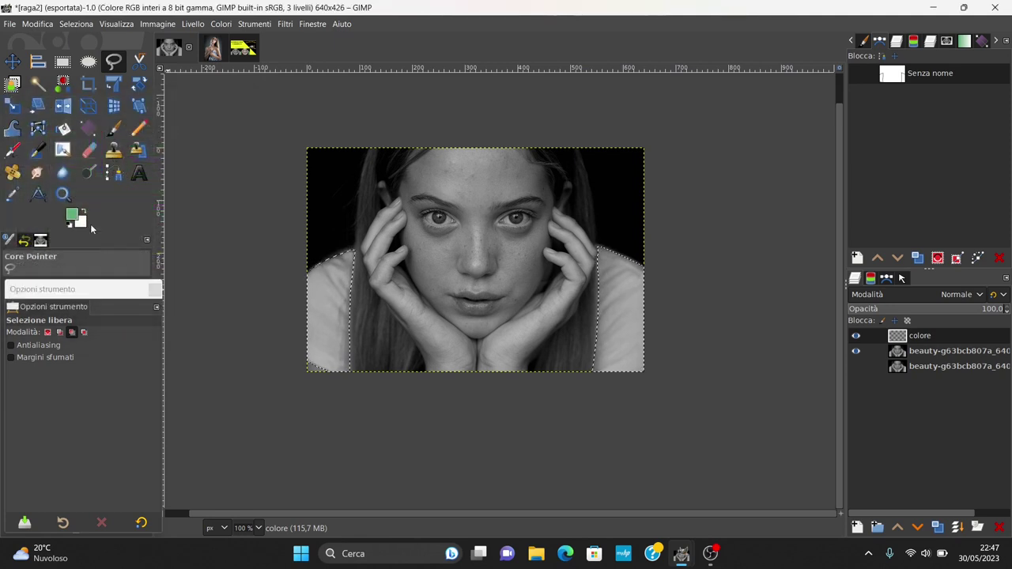
{"action": "left_click_drag", "start_coordinate": [72, 215], "coordinate": [326, 287]}
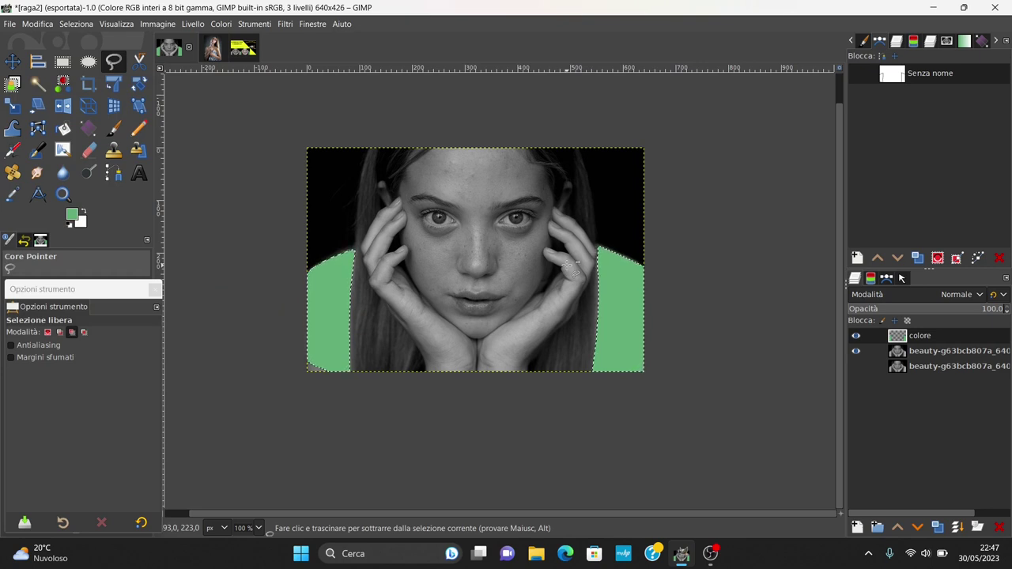
{"action": "key", "text": "ctrl+shift+a"}
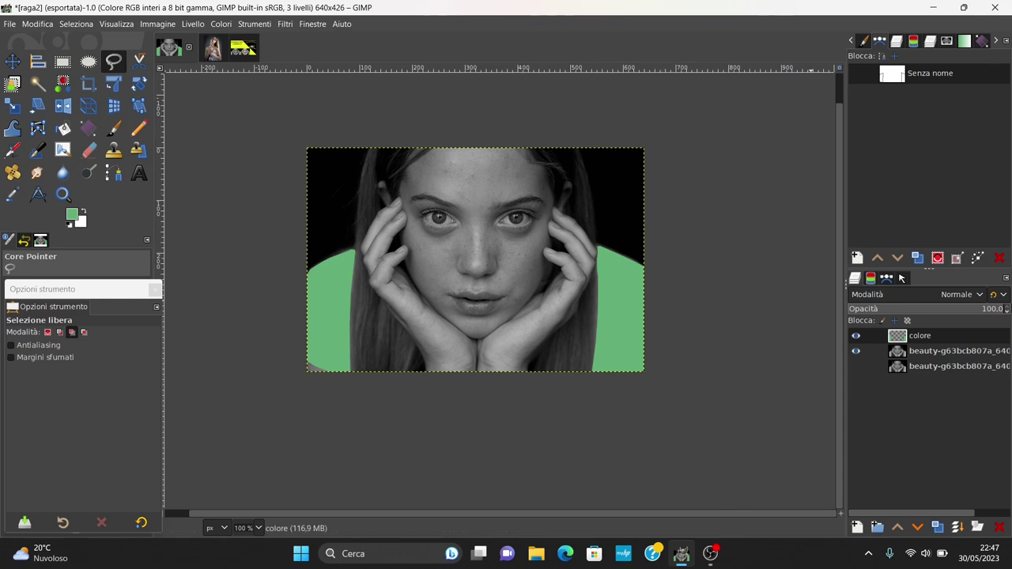
Set the colore layer's blend mode to Ricopri and zoom in to check the green edges
{"action": "left_click", "coordinate": [948, 294]}
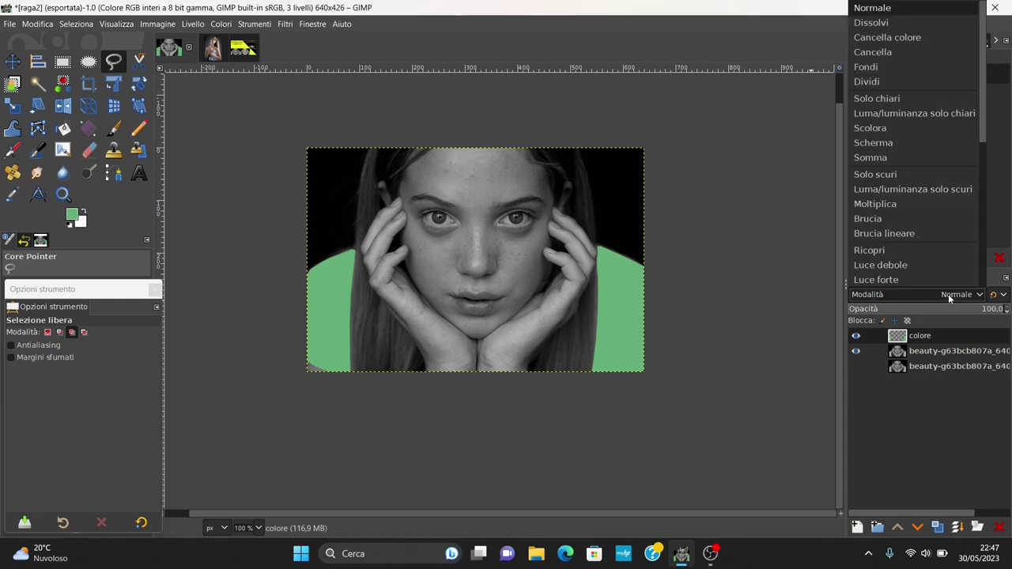
{"action": "left_click", "coordinate": [879, 253]}
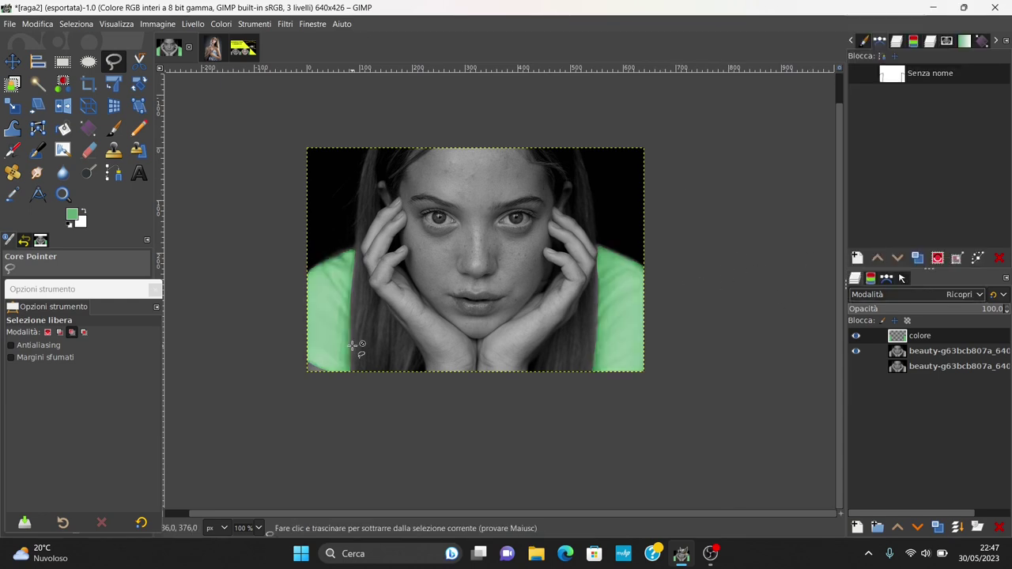
{"action": "scroll", "coordinate": [305, 316], "scroll_direction": "up", "scroll_amount": 2, "text": "ctrl"}
{"action": "scroll", "coordinate": [419, 224], "scroll_direction": "up", "scroll_amount": 1, "text": "ctrl"}
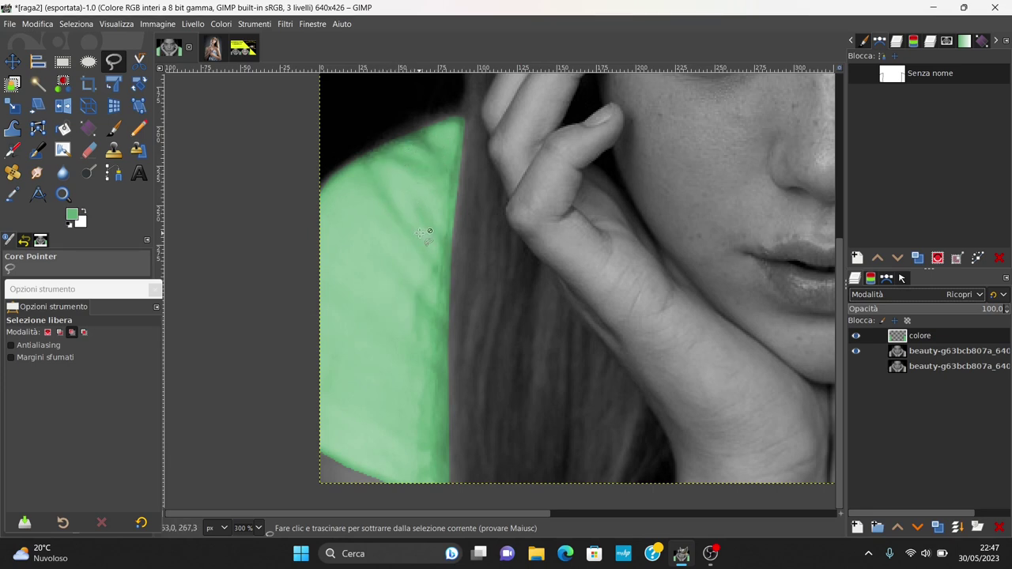
{"action": "scroll", "coordinate": [421, 232], "scroll_direction": "down", "scroll_amount": 2, "text": "ctrl"}
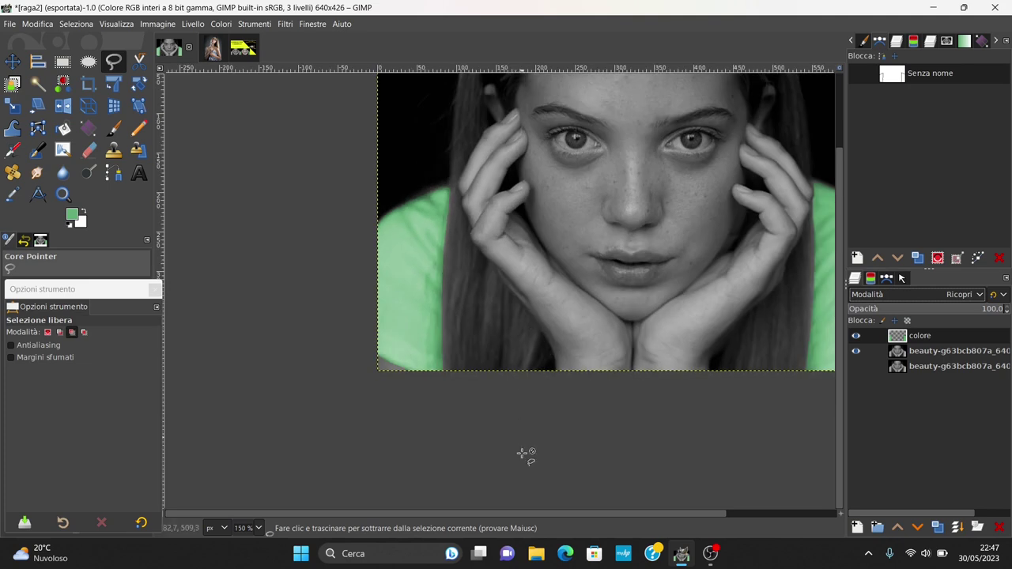
{"action": "left_click_drag", "start_coordinate": [526, 514], "coordinate": [566, 512]}
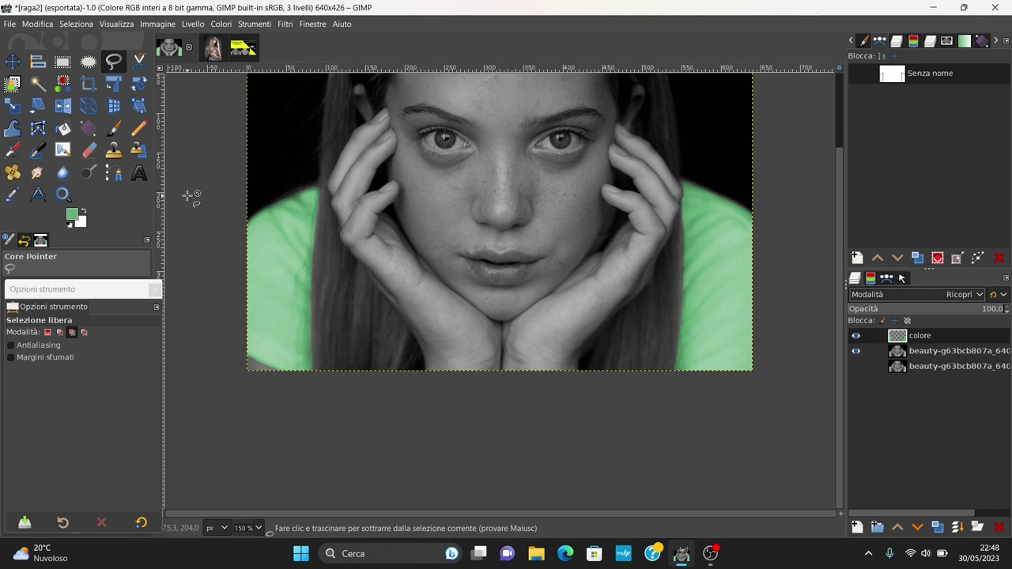
Apply a Curves adjustment darkening the midtones, with the upper point at 148/104
{"action": "left_click", "coordinate": [221, 24]}
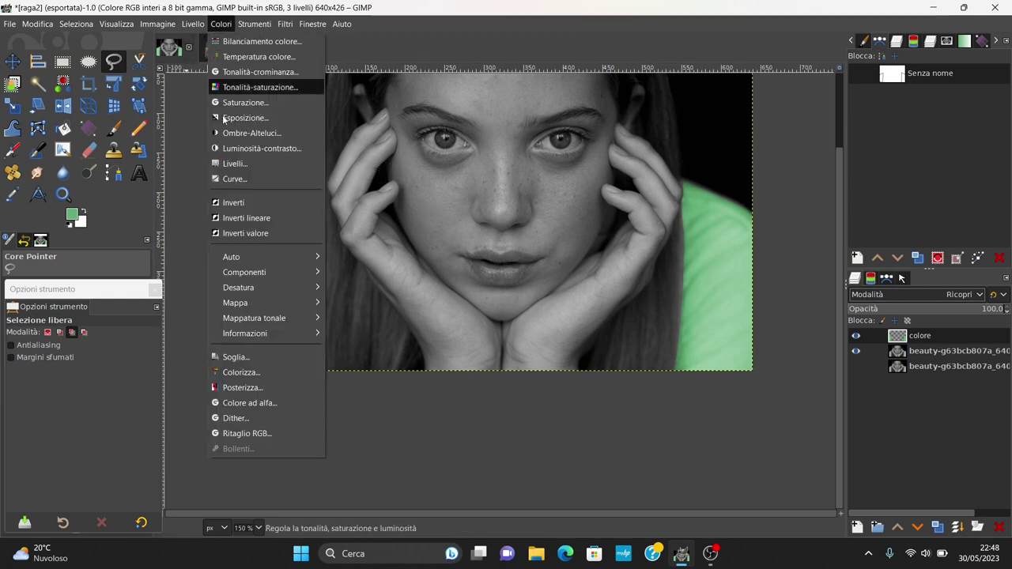
{"action": "left_click", "coordinate": [242, 180]}
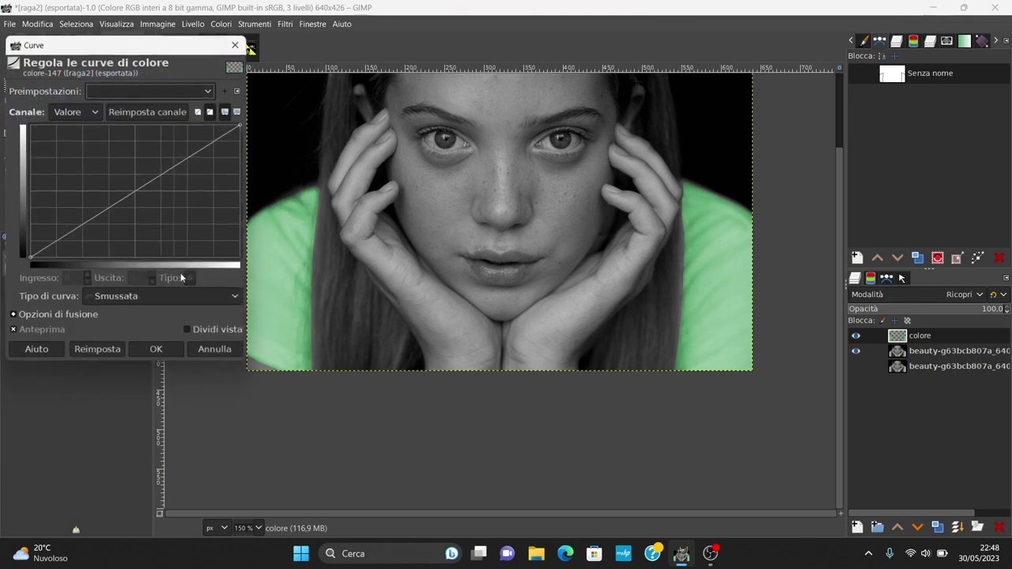
{"action": "left_click", "coordinate": [83, 232]}
{"action": "left_click_drag", "start_coordinate": [129, 207], "coordinate": [148, 202]}
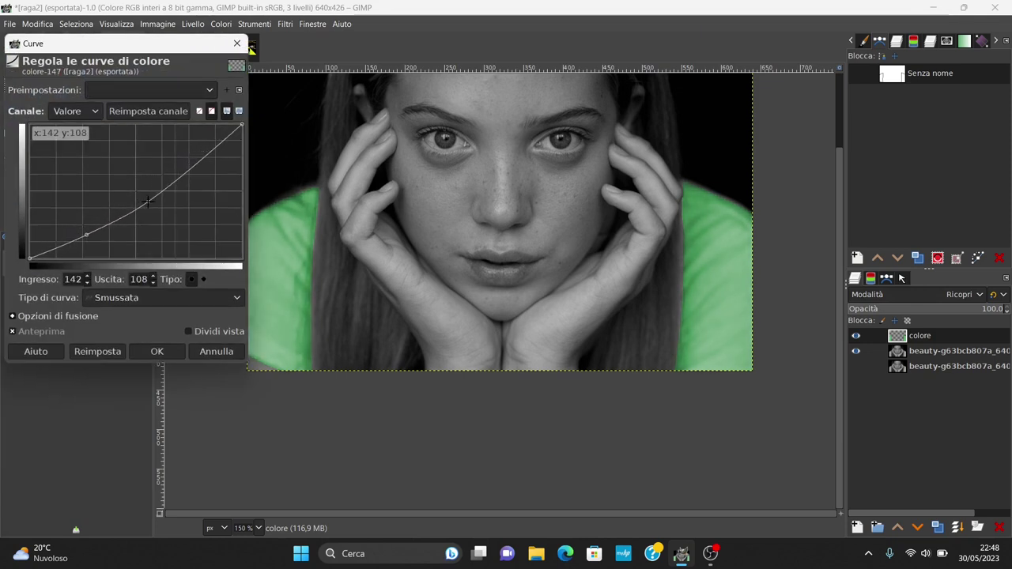
{"action": "left_click_drag", "start_coordinate": [86, 234], "coordinate": [87, 240]}
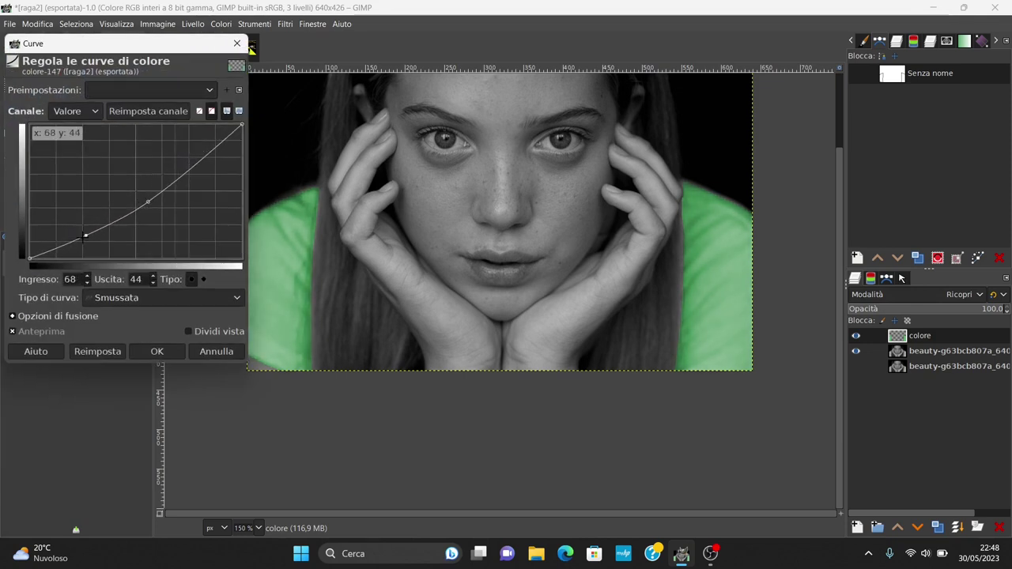
{"action": "left_click_drag", "start_coordinate": [148, 202], "coordinate": [153, 205]}
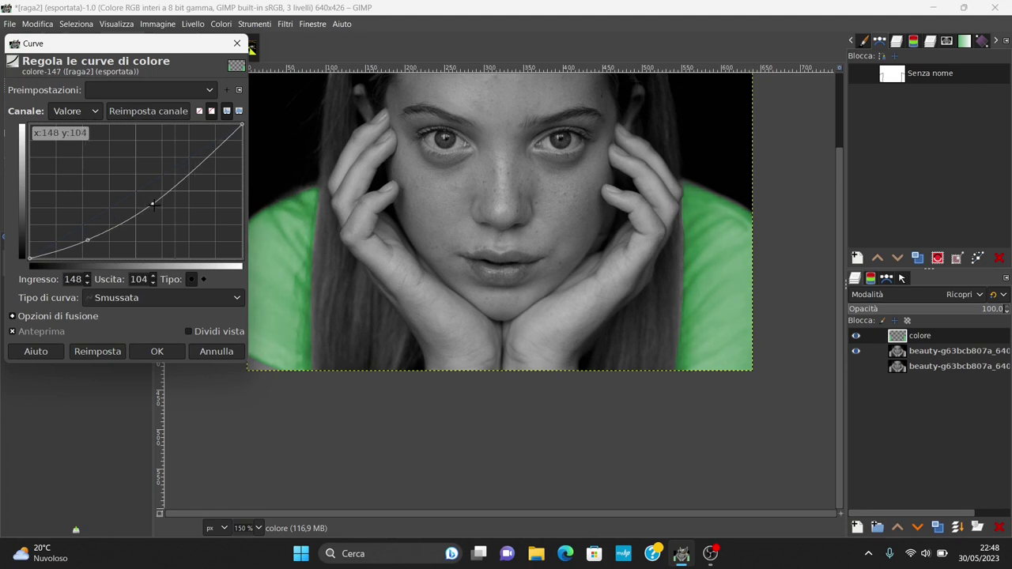
{"action": "left_click", "coordinate": [158, 351]}
Raise the Saturazione scale to 1.111, comparing in split view, and apply it
{"action": "left_click", "coordinate": [221, 24]}
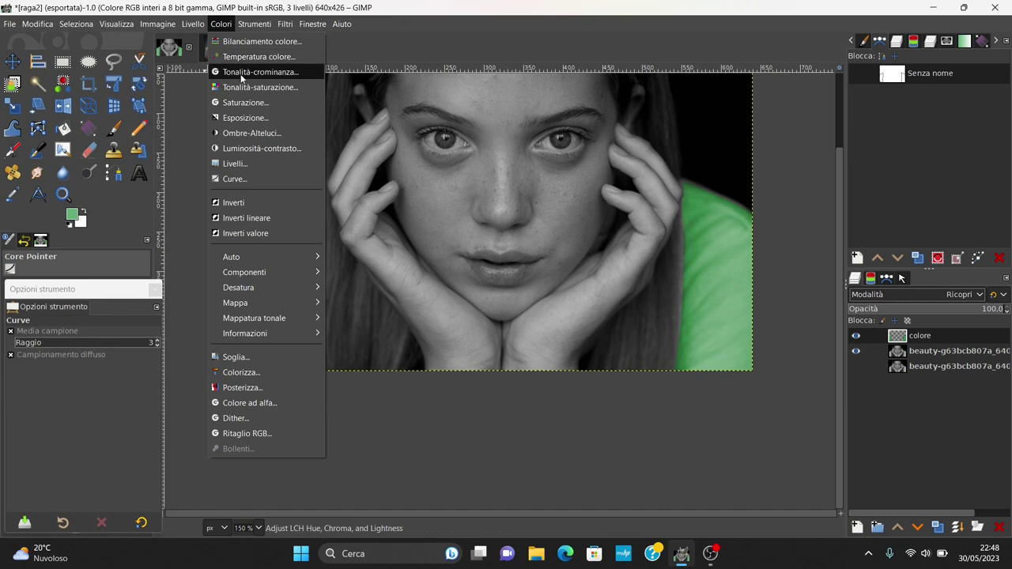
{"action": "left_click", "coordinate": [245, 102]}
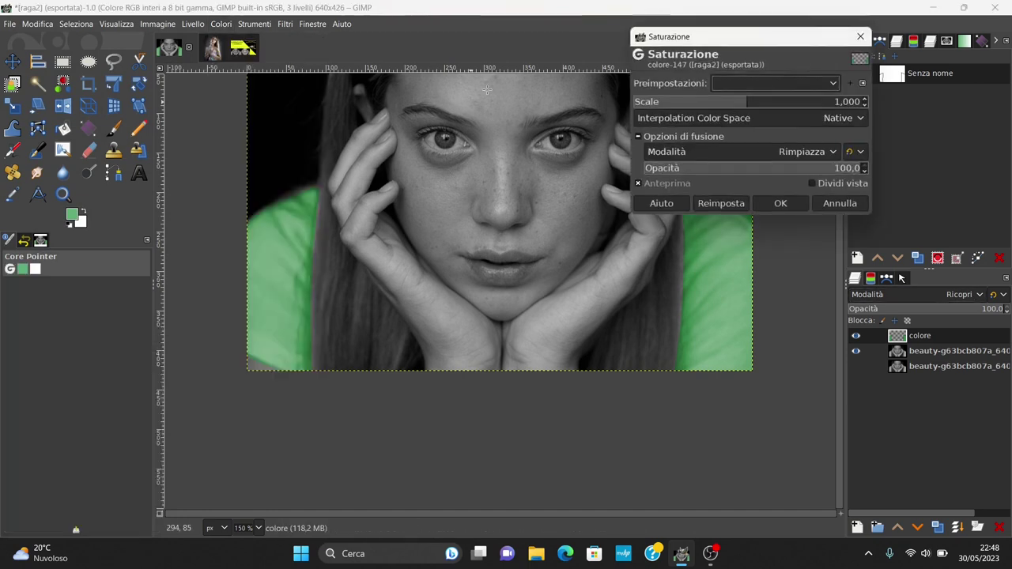
{"action": "left_click_drag", "start_coordinate": [748, 109], "coordinate": [763, 109]}
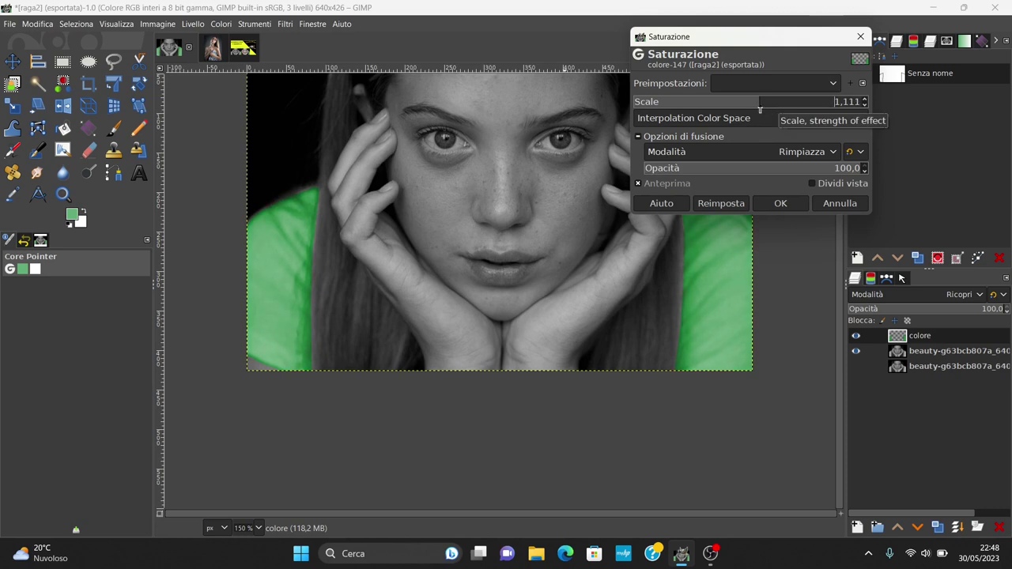
{"action": "left_click", "coordinate": [813, 184]}
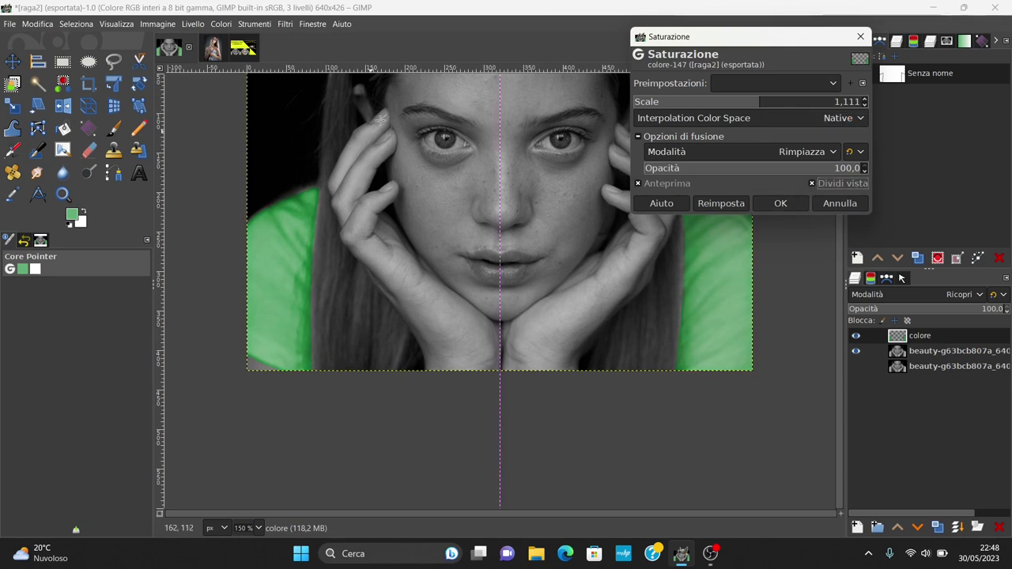
{"action": "left_click_drag", "start_coordinate": [497, 88], "coordinate": [372, 113]}
{"action": "left_click", "coordinate": [780, 203]}
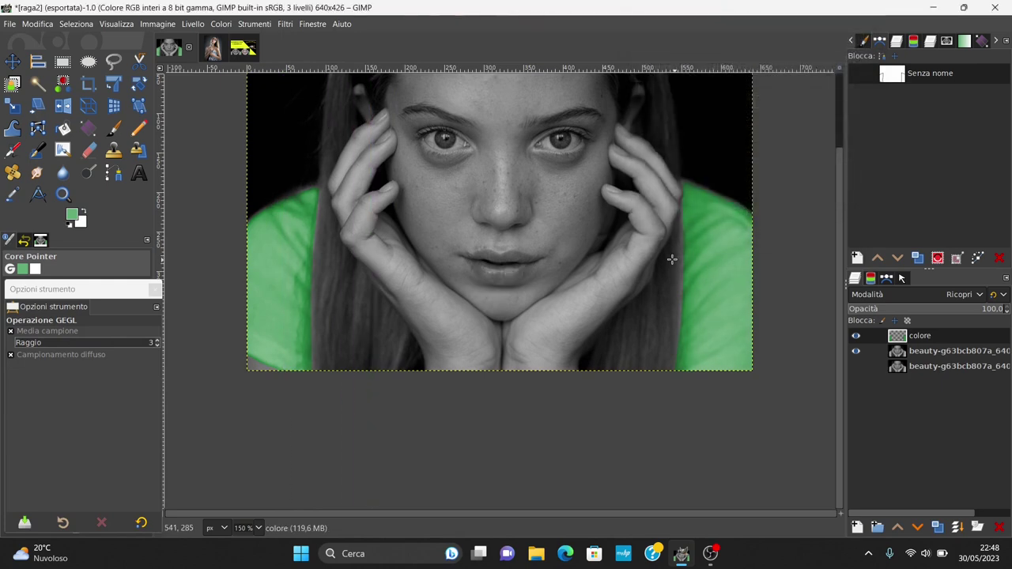
{"action": "scroll", "coordinate": [575, 205], "scroll_direction": "up", "scroll_amount": 1, "text": "ctrl"}
{"action": "scroll", "coordinate": [574, 204], "scroll_direction": "down", "scroll_amount": 2, "text": "ctrl"}
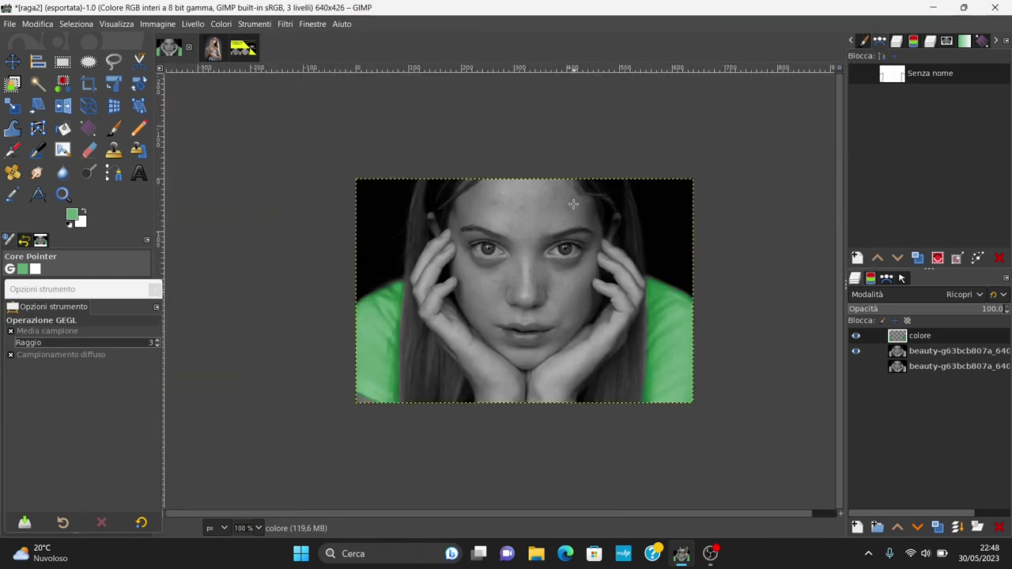
{"action": "scroll", "coordinate": [583, 236], "scroll_direction": "up", "scroll_amount": 1, "text": "ctrl"}
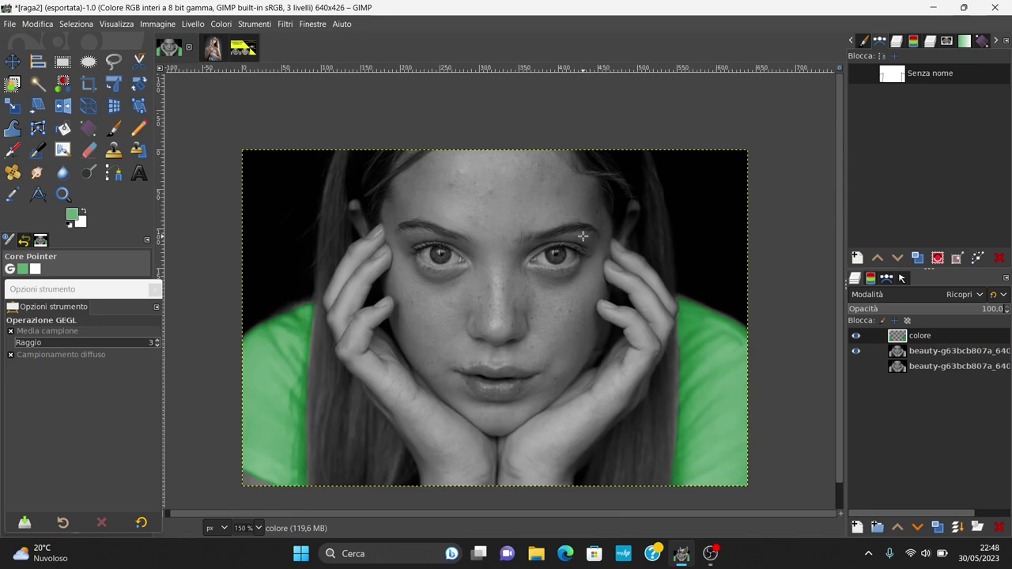
{"action": "scroll", "coordinate": [583, 235], "scroll_direction": "down", "scroll_amount": 1, "text": "ctrl"}
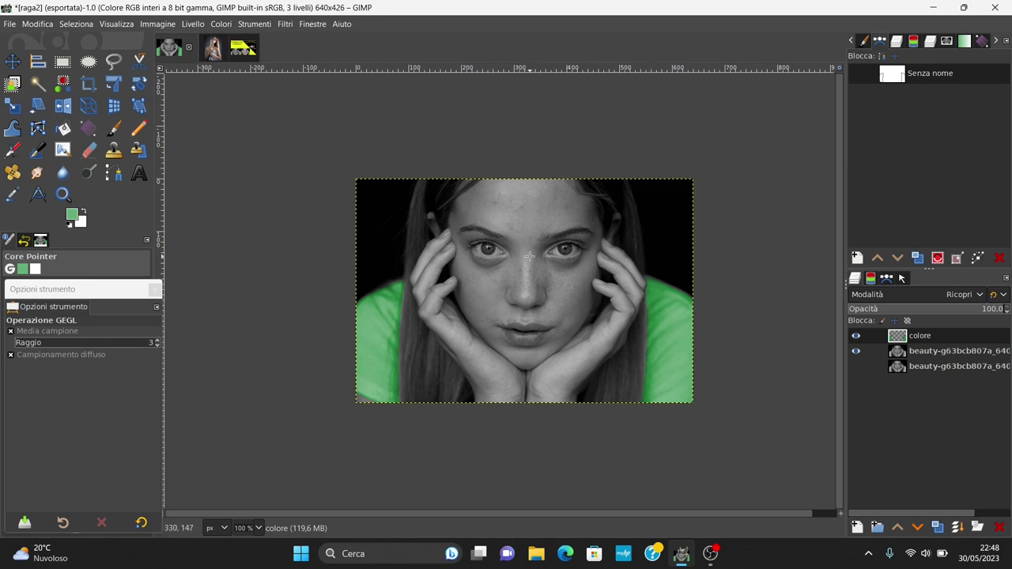
Add layer colore #1 in Ricopri mode, then view the girl-g1161b61ce_640 reference photo
{"action": "left_click", "coordinate": [857, 527]}
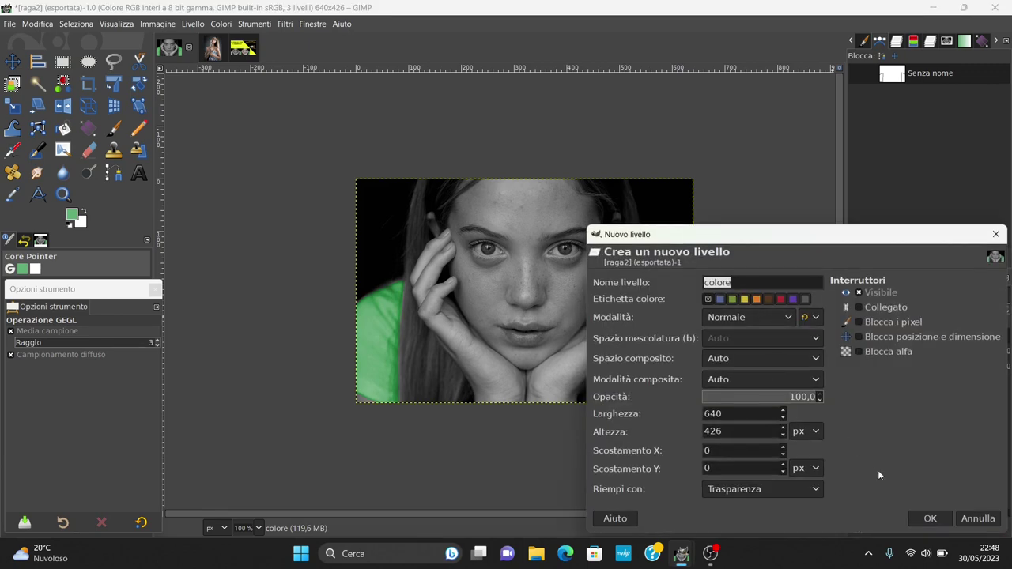
{"action": "left_click", "coordinate": [927, 519]}
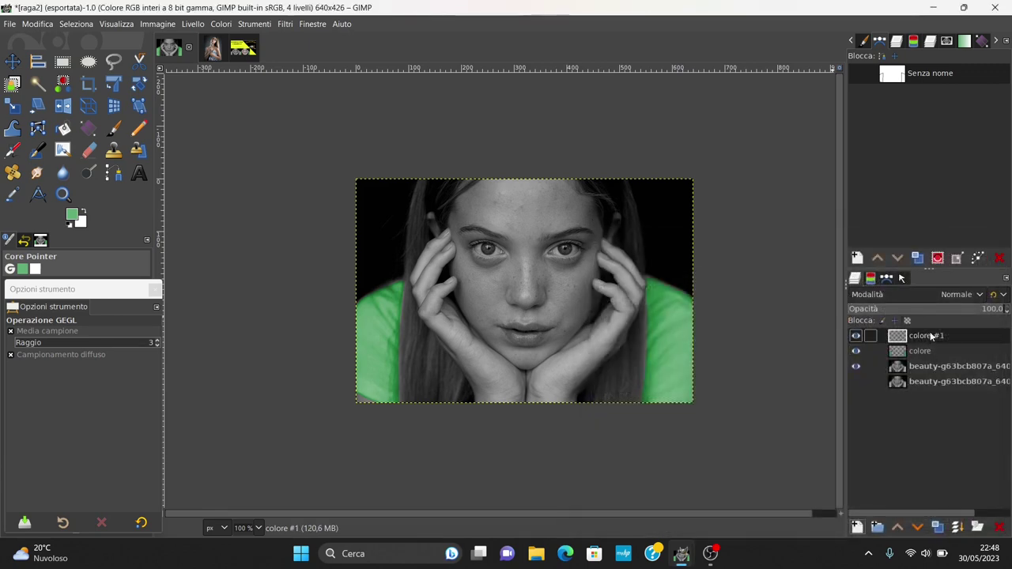
{"action": "left_click", "coordinate": [959, 295]}
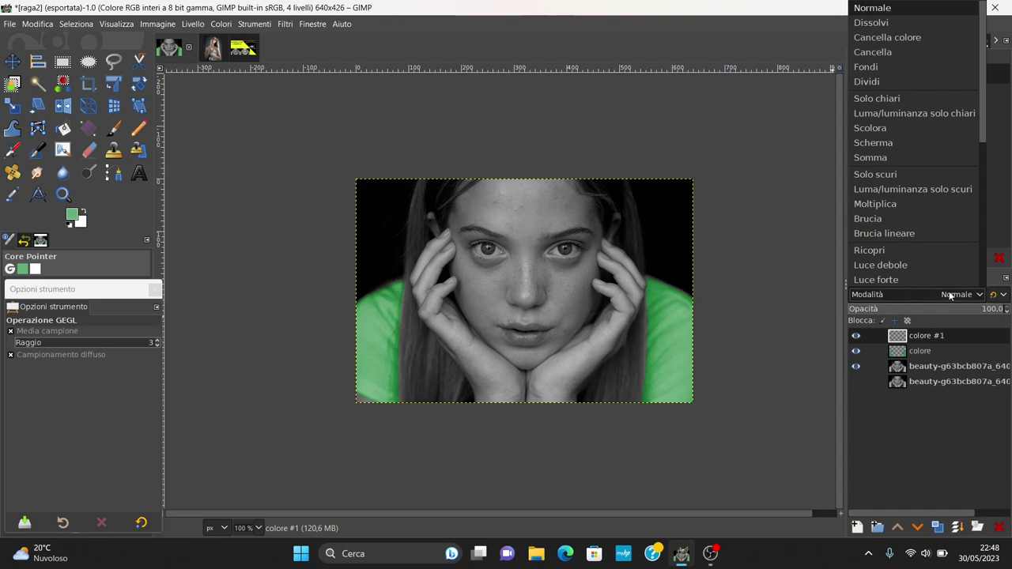
{"action": "left_click", "coordinate": [883, 250]}
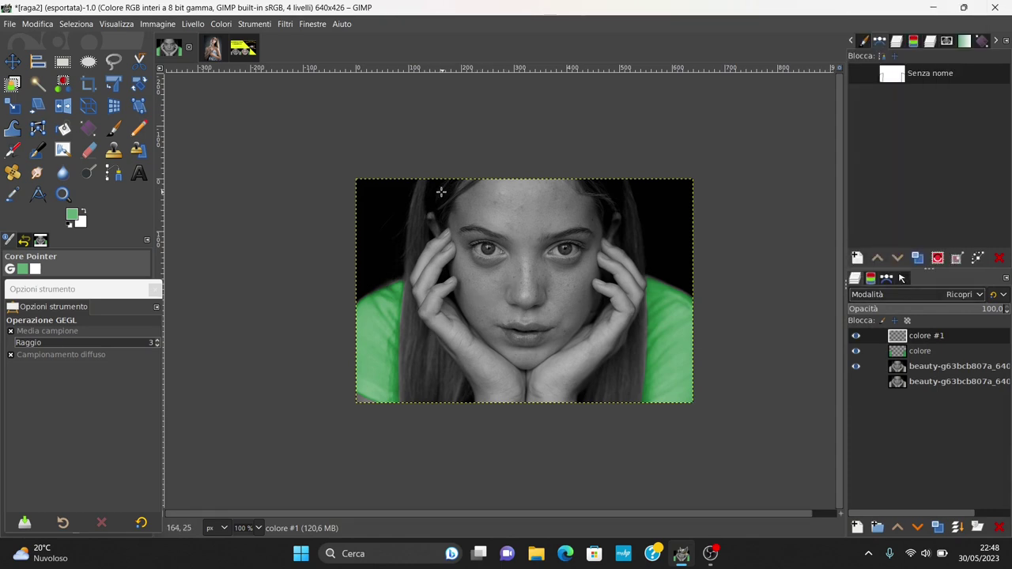
{"action": "left_click", "coordinate": [212, 49]}
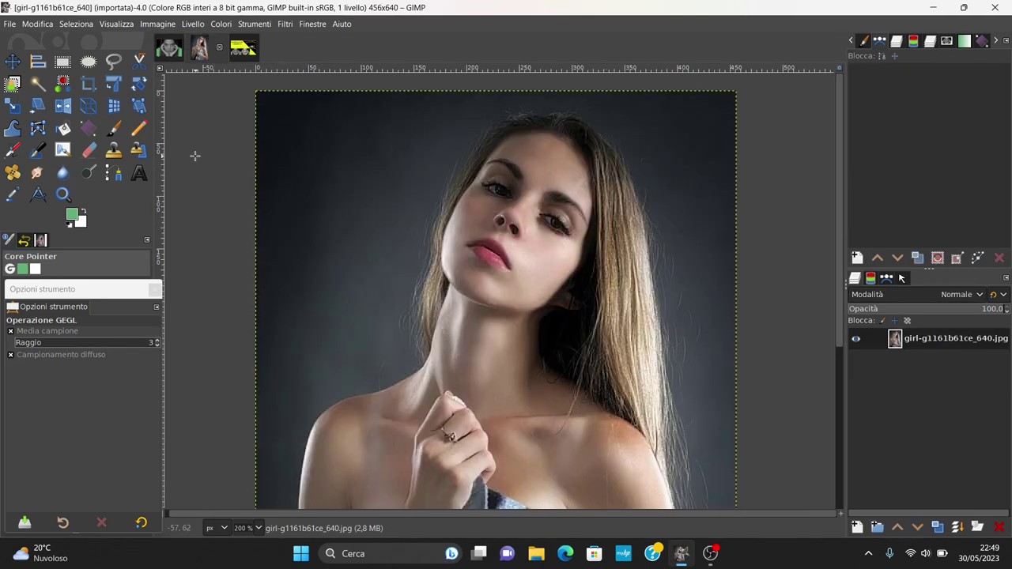
Sample a darker brown from the reference photo's hair as foreground colour, then return to the raga2 portrait
{"action": "left_click", "coordinate": [14, 199]}
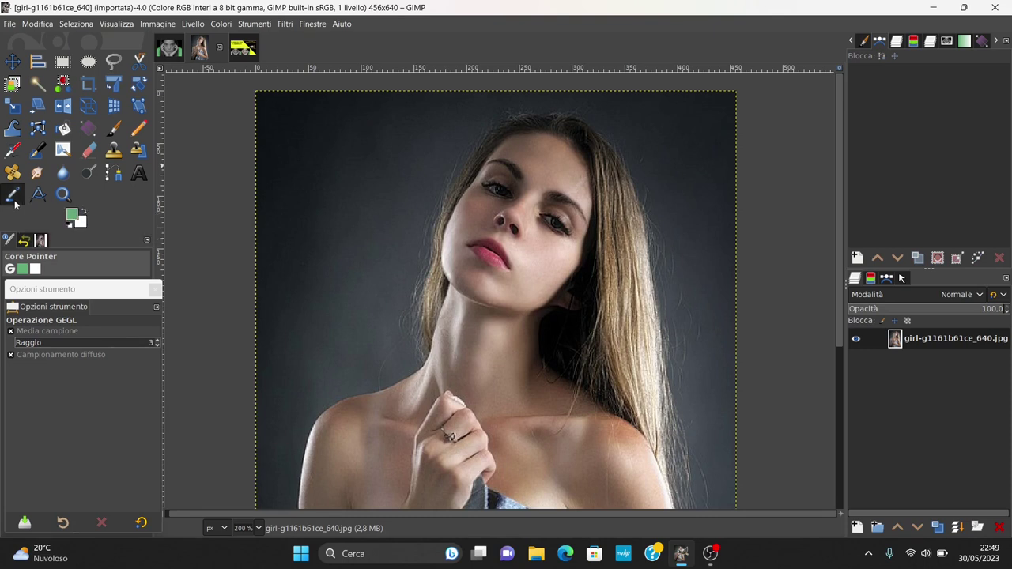
{"action": "left_click", "coordinate": [642, 257]}
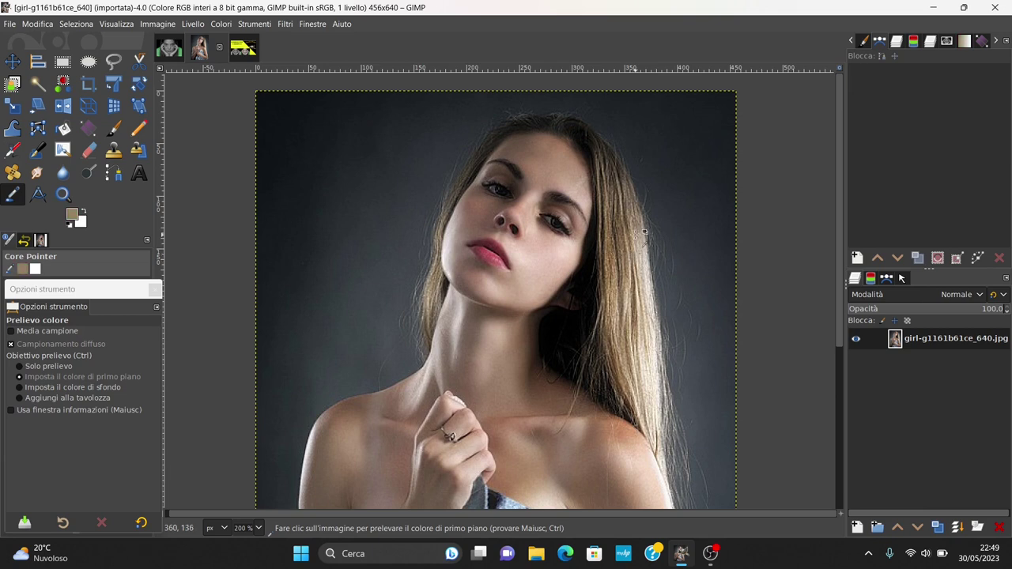
{"action": "left_click", "coordinate": [632, 231]}
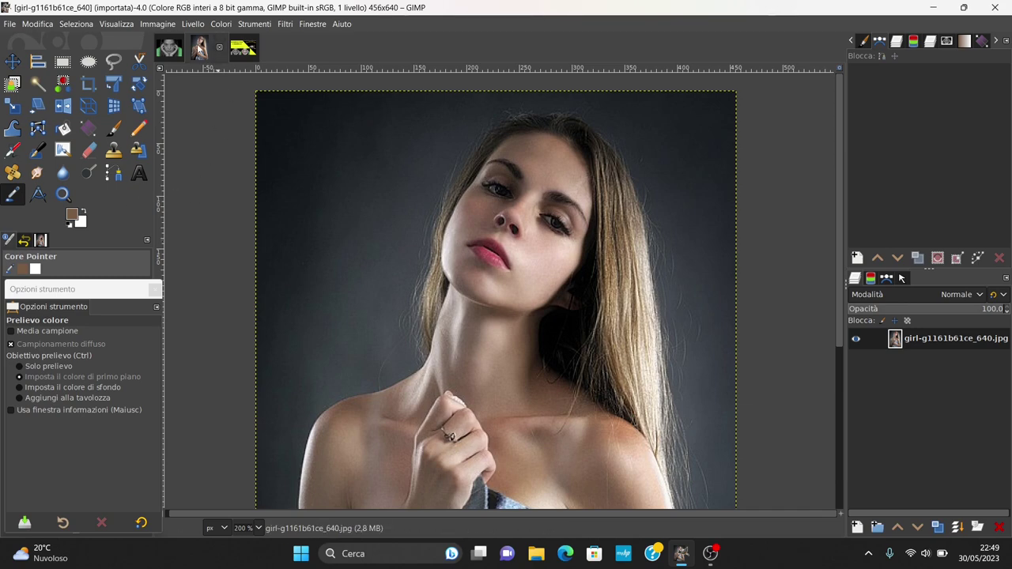
{"action": "left_click", "coordinate": [172, 47]}
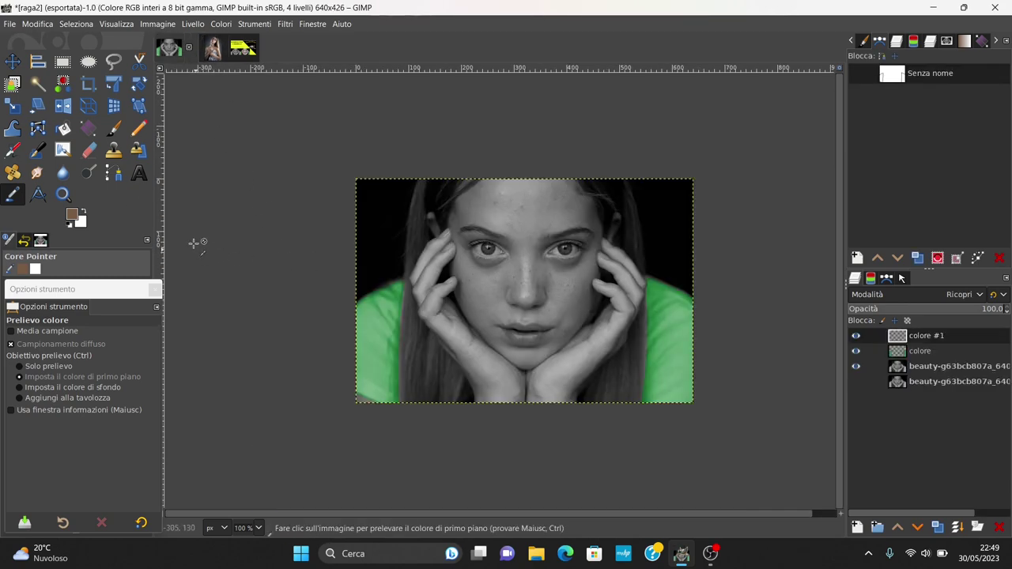
Set up the paintbrush at size 38, hardness 8 and force 46
{"action": "left_click", "coordinate": [115, 131]}
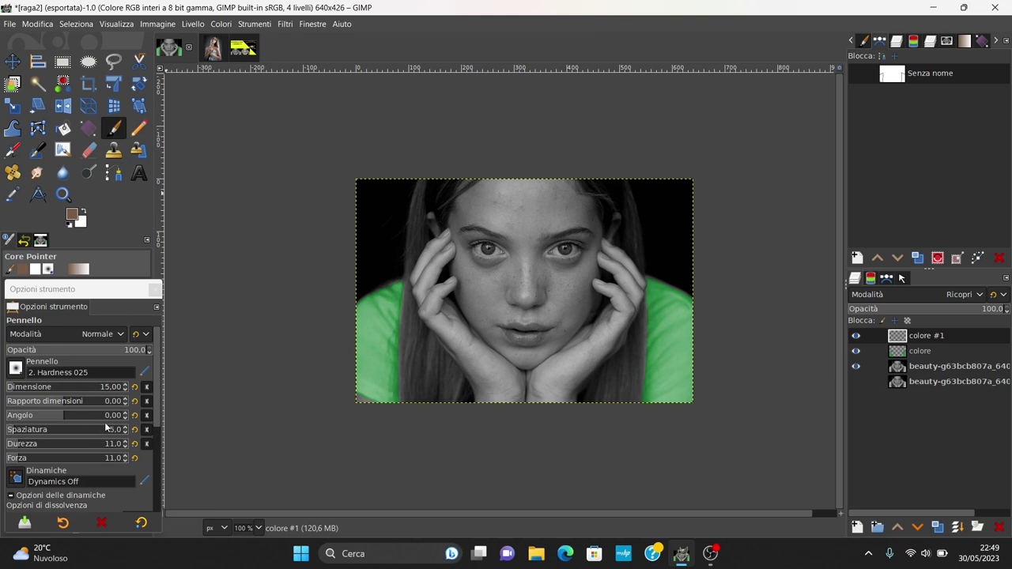
{"action": "left_click", "coordinate": [21, 388]}
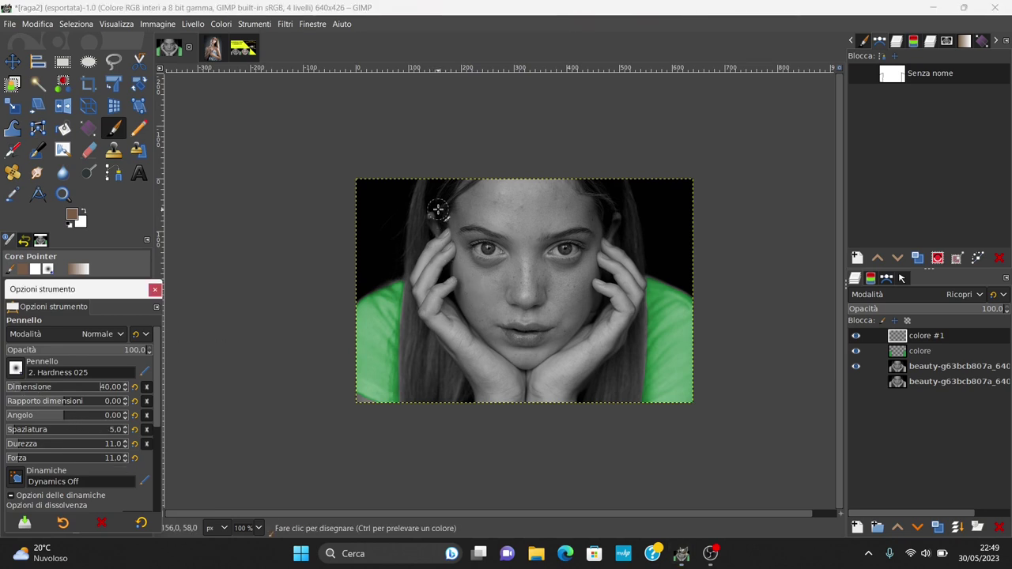
{"action": "scroll", "coordinate": [437, 209], "scroll_direction": "up", "scroll_amount": 1}
{"action": "scroll", "coordinate": [429, 215], "scroll_direction": "up", "scroll_amount": 2}
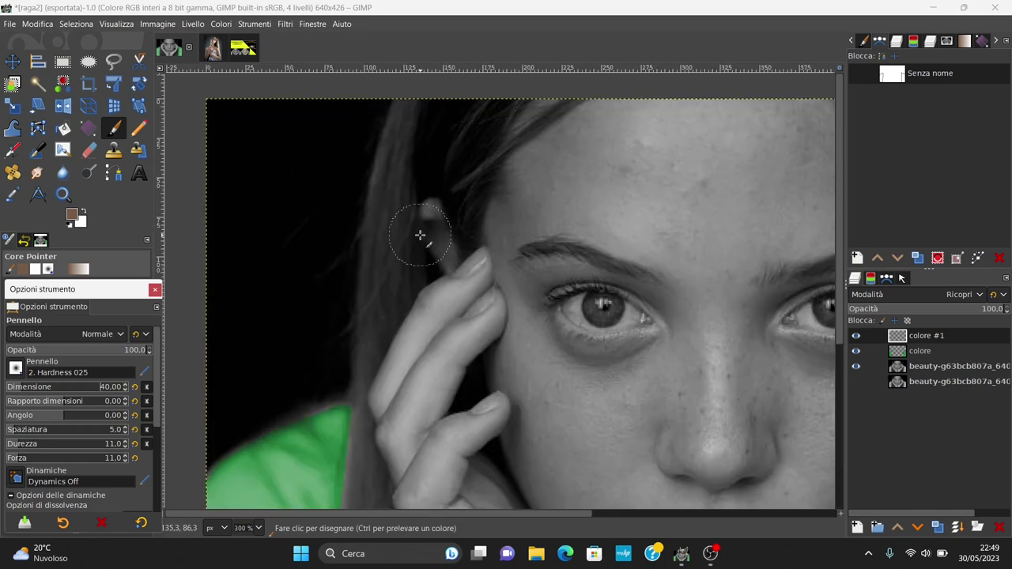
{"action": "key", "text": "bracketright"}
{"action": "key", "text": "bracketright"}
{"action": "key", "text": "bracketright"}
{"action": "key", "text": "bracketright"}
{"action": "key", "text": "bracketright"}
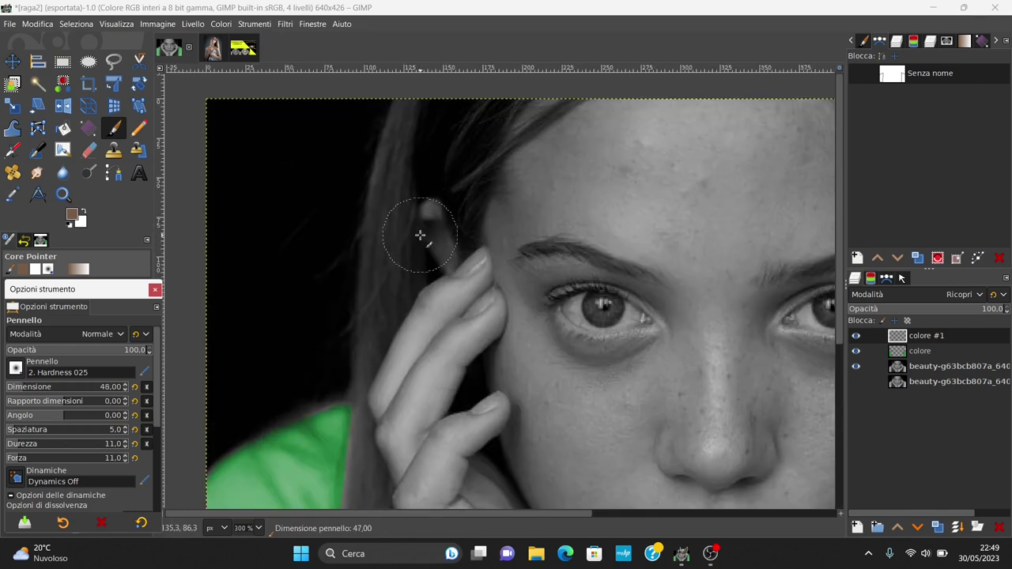
{"action": "key", "text": "bracketright"}
{"action": "key", "text": "bracketright"}
{"action": "key", "text": "bracketright"}
{"action": "key", "text": "bracketright"}
{"action": "key", "text": "bracketright"}
{"action": "key", "text": "bracketright"}
{"action": "key", "text": "bracketright"}
{"action": "key", "text": "bracketright"}
{"action": "key", "text": "bracketright"}
{"action": "key", "text": "bracketright"}
{"action": "key", "text": "bracketright"}
{"action": "key", "text": "bracketright"}
{"action": "key", "text": "bracketleft"}
{"action": "key", "text": "bracketleft"}
{"action": "key", "text": "bracketleft"}
{"action": "key", "text": "bracketleft"}
{"action": "key", "text": "bracketleft"}
{"action": "key", "text": "bracketleft"}
{"action": "key", "text": "bracketleft"}
{"action": "key", "text": "bracketleft"}
{"action": "key", "text": "bracketleft"}
{"action": "key", "text": "bracketleft"}
{"action": "key", "text": "bracketleft"}
{"action": "key", "text": "bracketleft"}
{"action": "key", "text": "bracketleft"}
{"action": "key", "text": "bracketleft"}
{"action": "key", "text": "bracketleft"}
{"action": "key", "text": "bracketleft"}
{"action": "key", "text": "bracketleft"}
{"action": "key", "text": "bracketleft"}
{"action": "key", "text": "bracketleft"}
{"action": "key", "text": "bracketleft"}
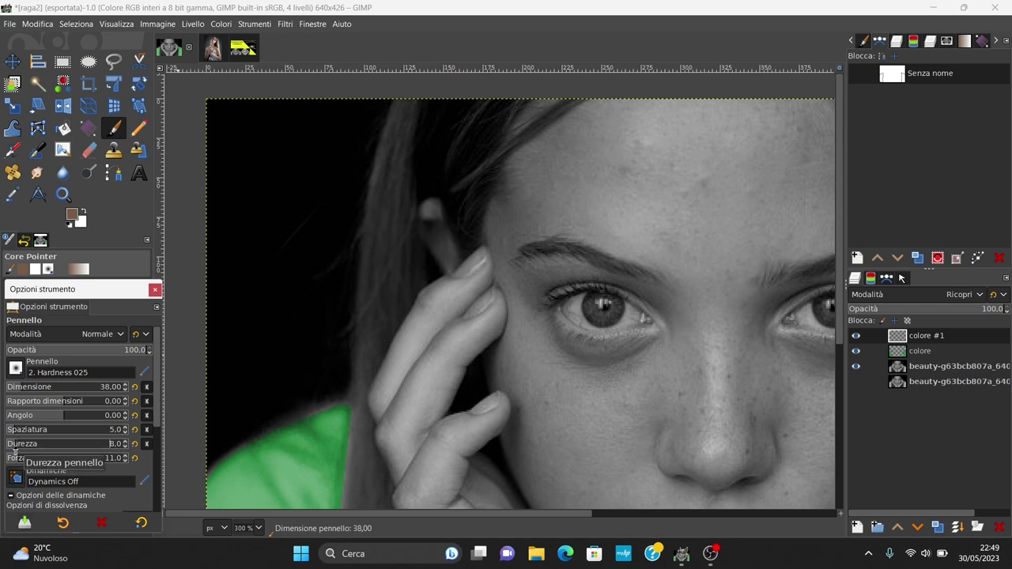
{"action": "scroll", "coordinate": [13, 446], "scroll_direction": "down", "scroll_amount": 3}
{"action": "left_click", "coordinate": [58, 458]}
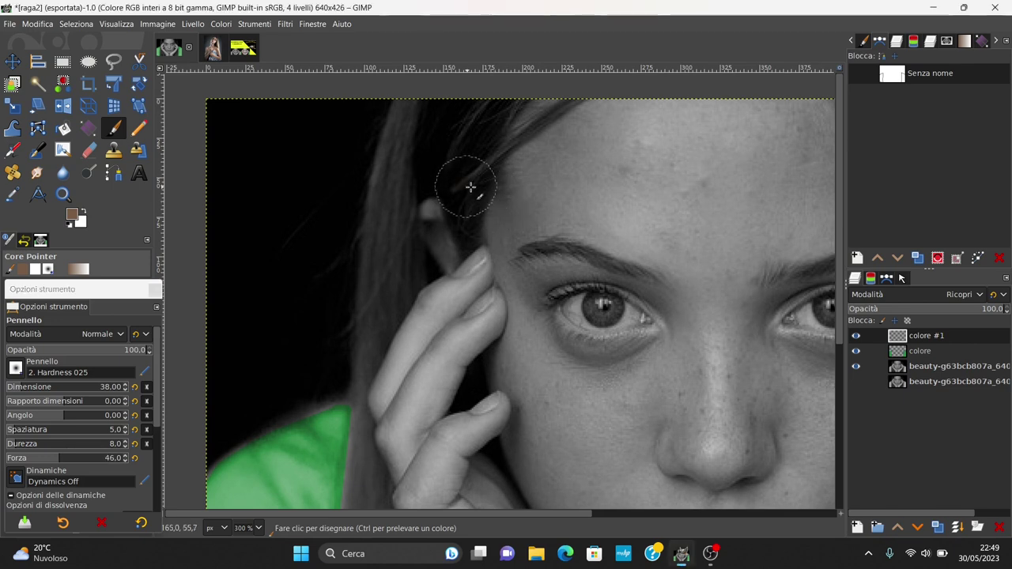
Test brown strokes across the temple with the layer left in Ricopri, then undo them
{"action": "left_click", "coordinate": [493, 190]}
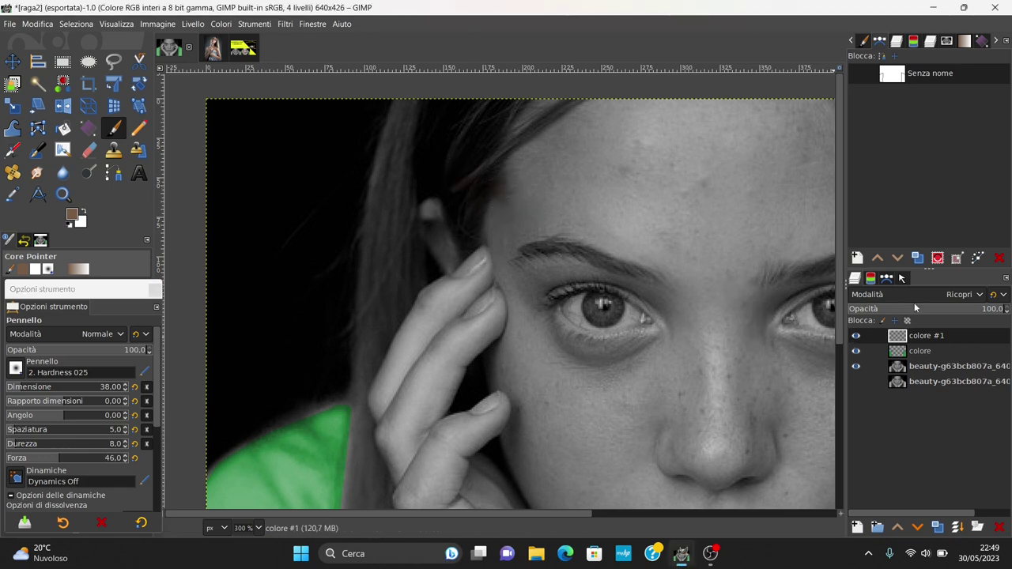
{"action": "left_click", "coordinate": [954, 295]}
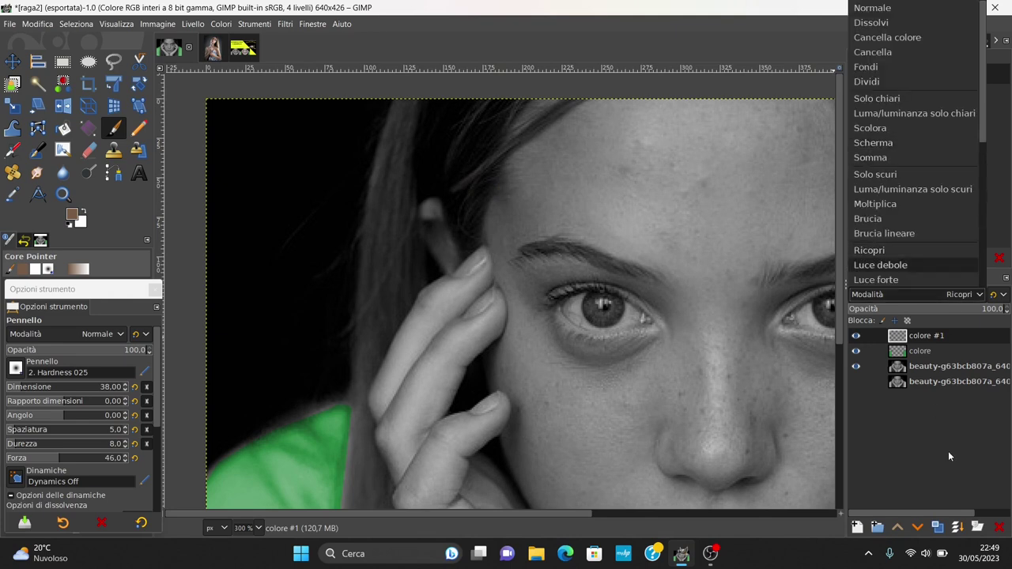
{"action": "left_click", "coordinate": [919, 381]}
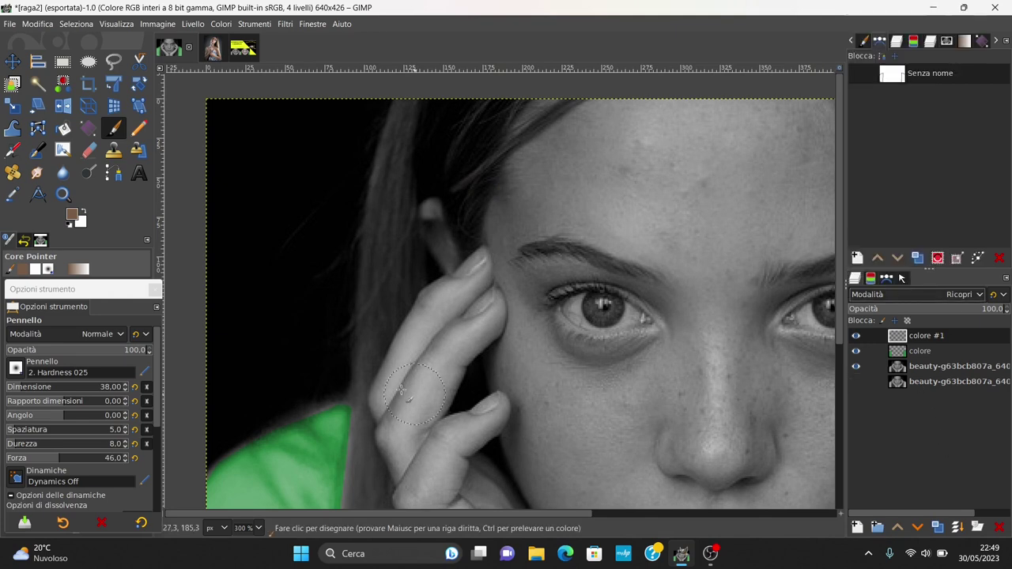
{"action": "left_click_drag", "start_coordinate": [394, 359], "coordinate": [558, 301]}
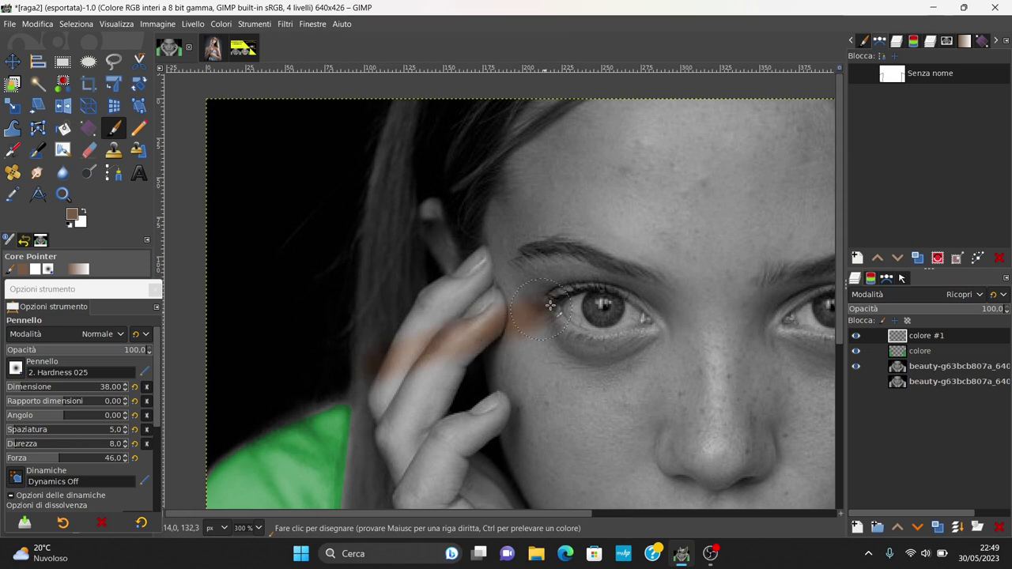
{"action": "key", "text": "ctrl+z"}
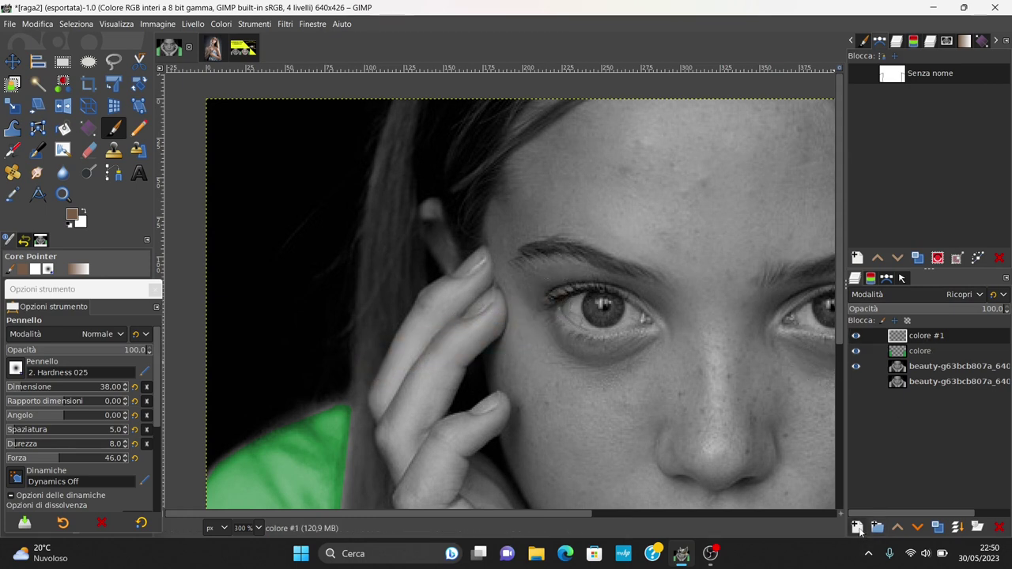
Switch the colore #1 layer to Normale blend mode and try a soft forehead stroke
{"action": "left_click", "coordinate": [959, 295]}
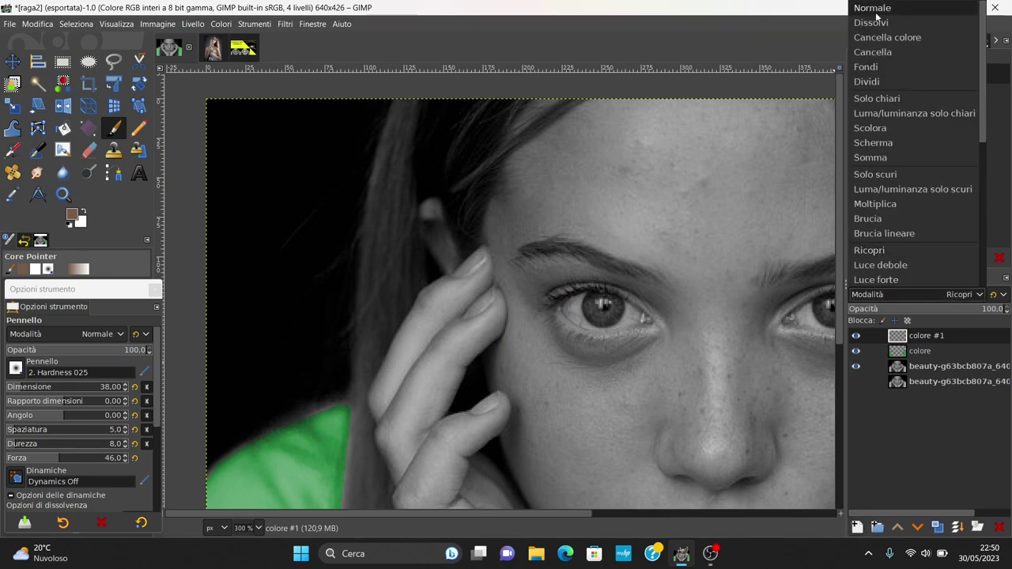
{"action": "left_click", "coordinate": [877, 8]}
{"action": "left_click_drag", "start_coordinate": [577, 196], "coordinate": [767, 176]}
Raise brush hardness to 100, test hard-edged strokes above the eyebrow, then undo them
{"action": "scroll", "coordinate": [768, 175], "scroll_direction": "up", "scroll_amount": 2}
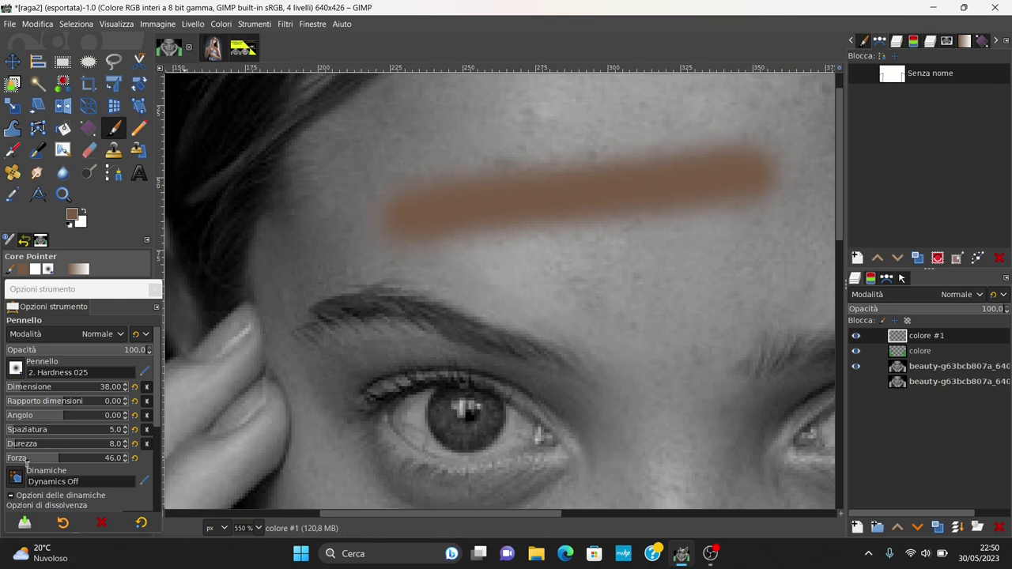
{"action": "left_click_drag", "start_coordinate": [30, 447], "coordinate": [135, 445]}
{"action": "left_click_drag", "start_coordinate": [415, 313], "coordinate": [756, 257]}
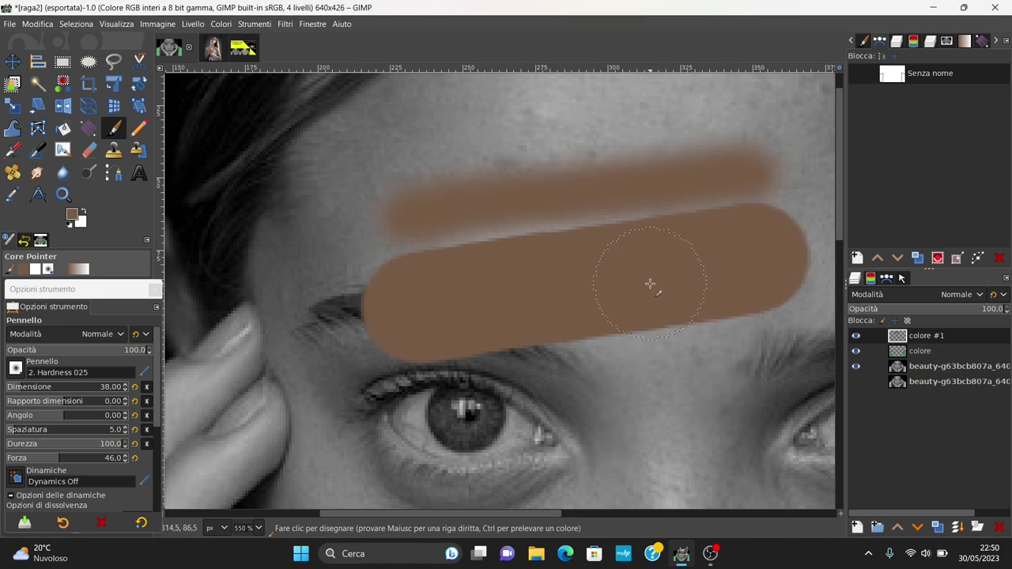
{"action": "left_click_drag", "start_coordinate": [418, 283], "coordinate": [571, 258]}
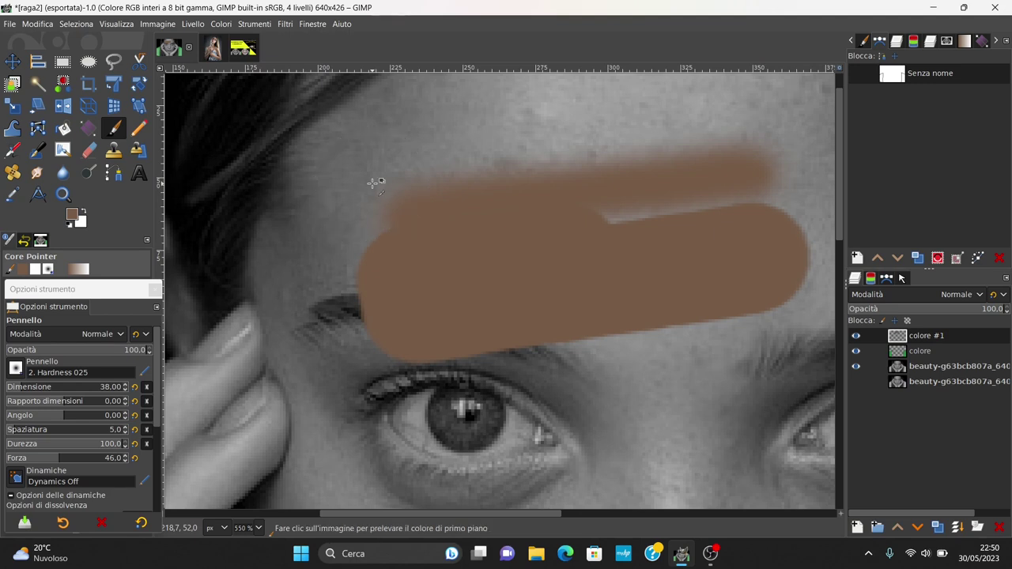
{"action": "key", "text": "ctrl+z"}
{"action": "key", "text": "ctrl+z"}
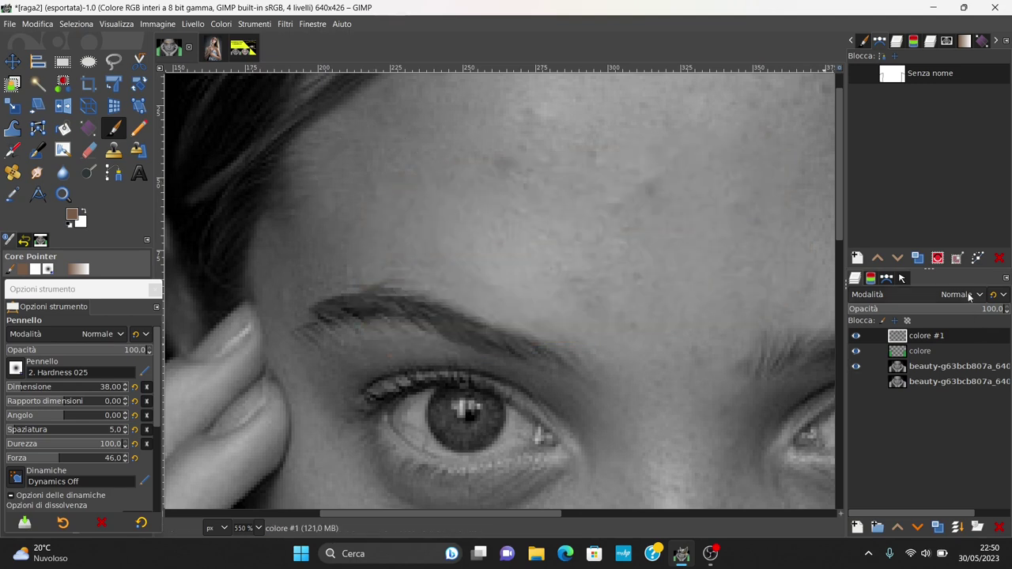
Set colore #1 to Ricopri blending and soften the brush hardness to 8
{"action": "left_click", "coordinate": [970, 296]}
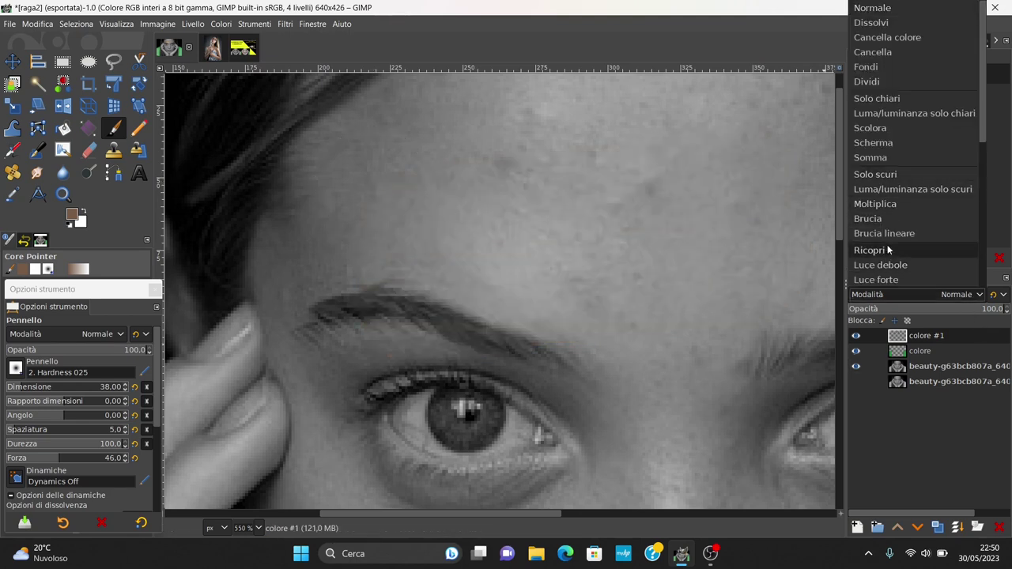
{"action": "left_click", "coordinate": [888, 250]}
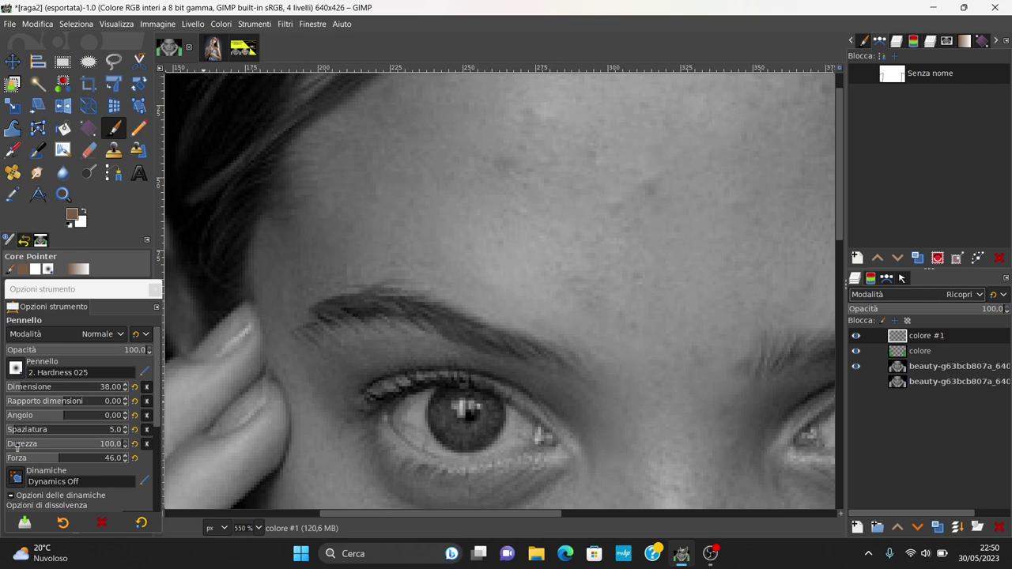
{"action": "left_click", "coordinate": [16, 445]}
{"action": "scroll", "coordinate": [380, 358], "scroll_direction": "down", "scroll_amount": 2}
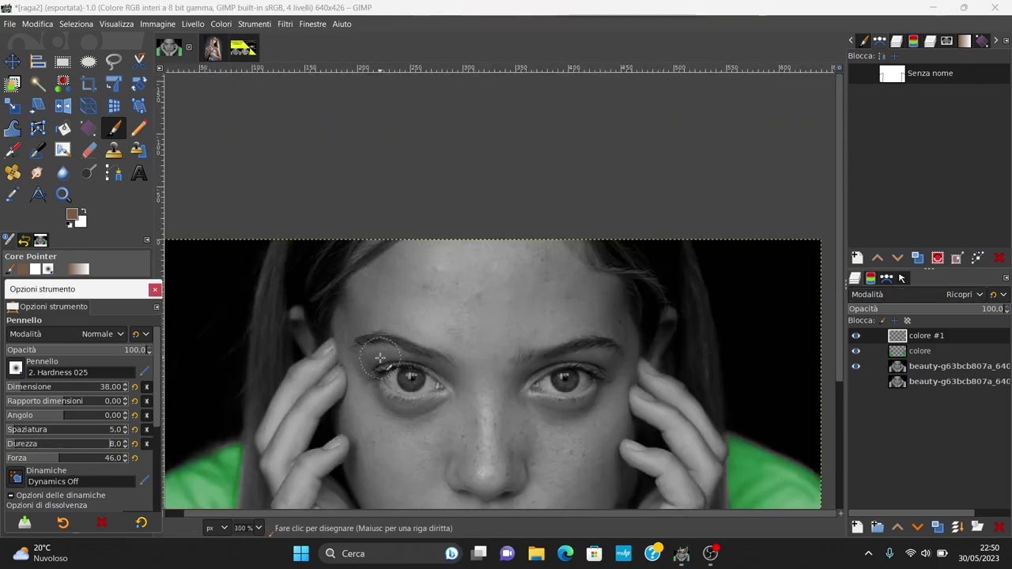
{"action": "scroll", "coordinate": [380, 358], "scroll_direction": "down", "scroll_amount": 1}
{"action": "scroll", "coordinate": [350, 395], "scroll_direction": "down", "scroll_amount": 1}
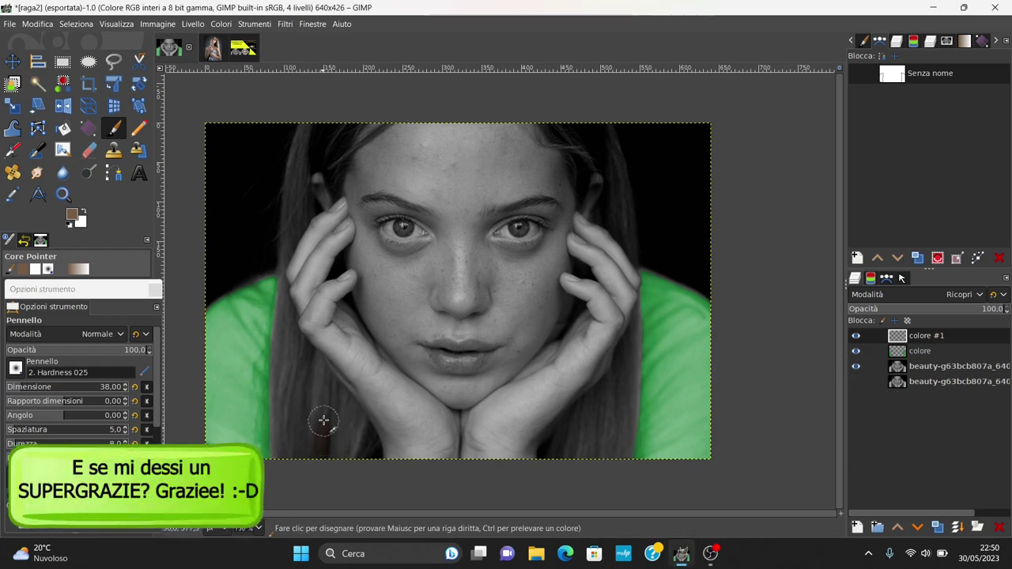
{"action": "scroll", "coordinate": [334, 438], "scroll_direction": "up", "scroll_amount": 2}
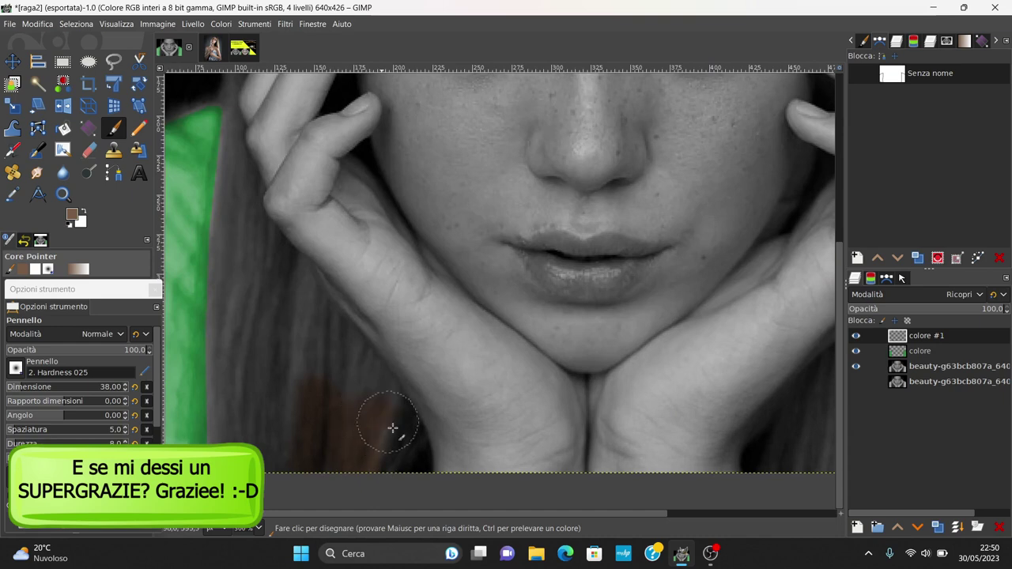
Paint brown over the left hair strand beside the hand, up toward the head
{"action": "mouse_move", "coordinate": [392, 428]}
{"action": "left_mouse_down"}
{"action": "mouse_move", "coordinate": [355, 366]}
{"action": "mouse_move", "coordinate": [255, 380]}
{"action": "mouse_move", "coordinate": [235, 488]}
{"action": "mouse_move", "coordinate": [232, 424]}
{"action": "mouse_move", "coordinate": [289, 472]}
{"action": "mouse_move", "coordinate": [296, 429]}
{"action": "mouse_move", "coordinate": [314, 418]}
{"action": "mouse_move", "coordinate": [269, 350]}
{"action": "mouse_move", "coordinate": [249, 413]}
{"action": "left_mouse_up"}
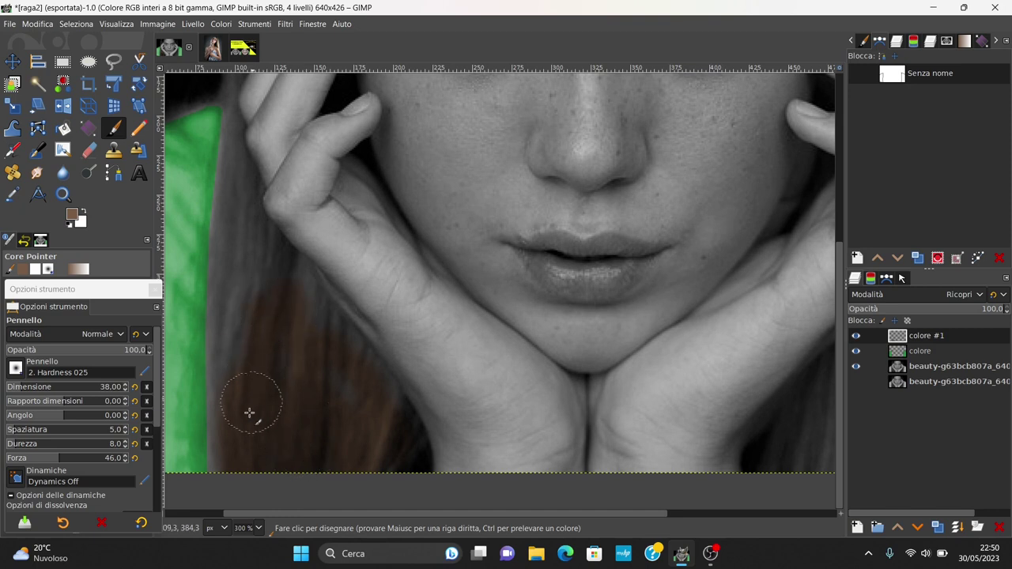
{"action": "left_click_drag", "start_coordinate": [235, 482], "coordinate": [240, 293]}
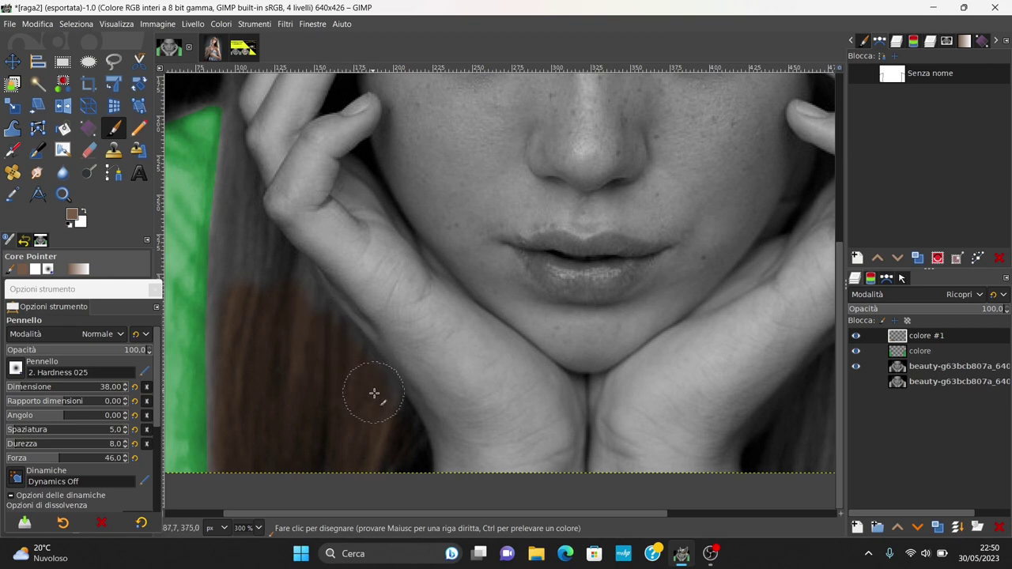
{"action": "left_click_drag", "start_coordinate": [387, 414], "coordinate": [406, 441]}
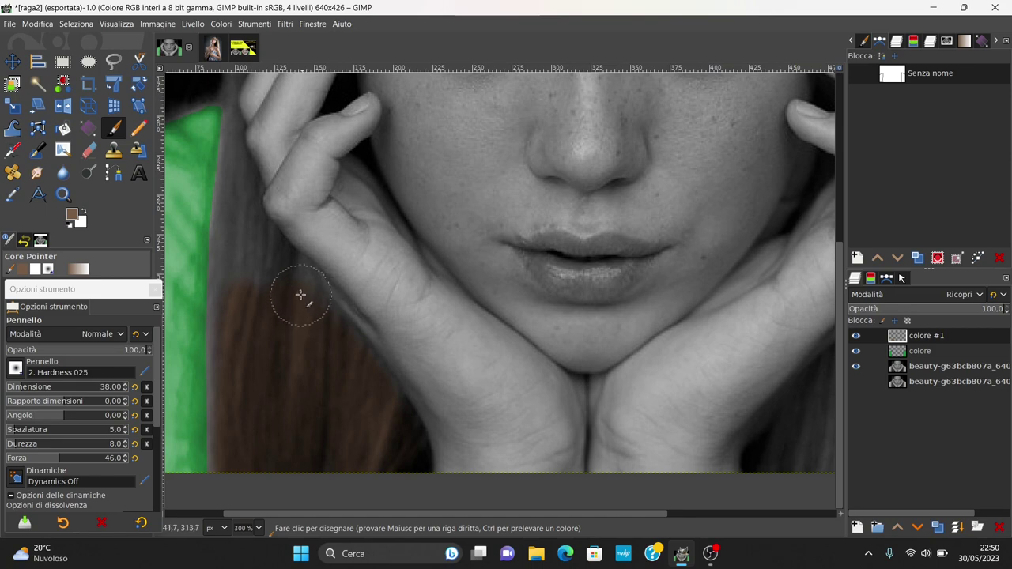
{"action": "left_click_drag", "start_coordinate": [300, 295], "coordinate": [227, 329]}
Zoom in and paint brown on the hair beside the fingers, resizing the brush as needed
{"action": "scroll", "coordinate": [230, 329], "scroll_direction": "up", "scroll_amount": 1}
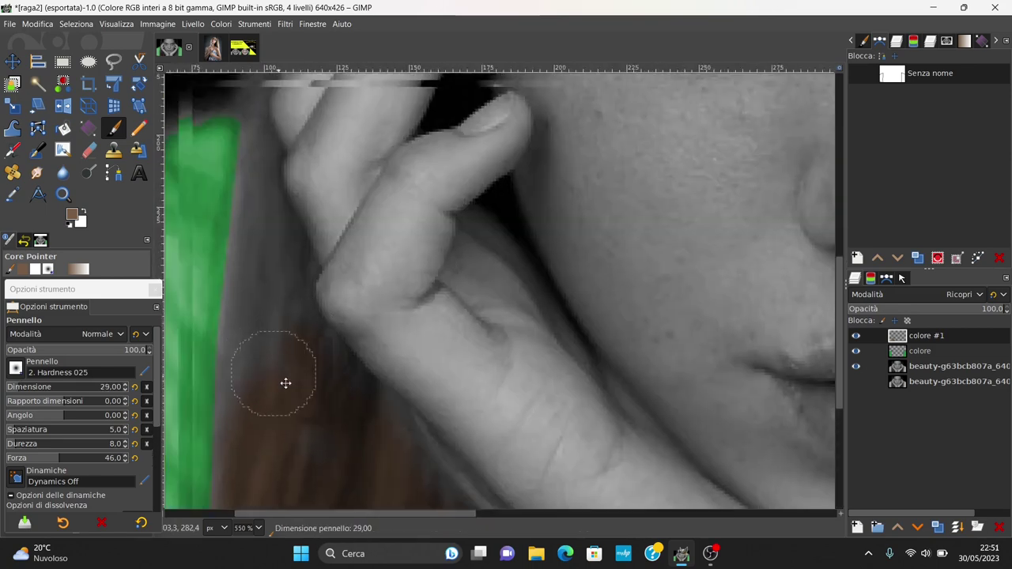
{"action": "scroll", "coordinate": [284, 385], "scroll_direction": "up", "scroll_amount": 1}
{"action": "scroll", "coordinate": [395, 393], "scroll_direction": "up", "scroll_amount": 1}
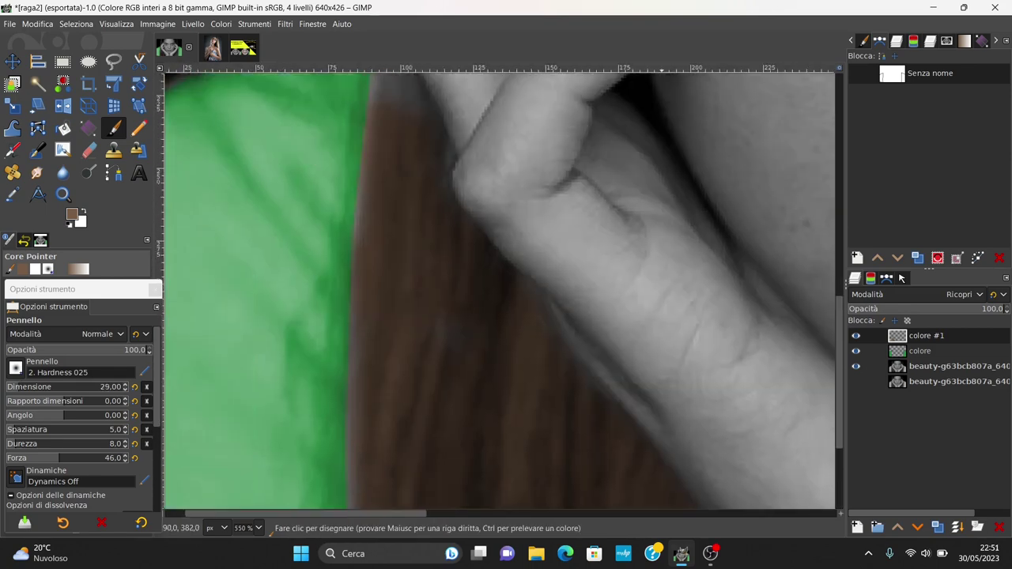
{"action": "scroll", "coordinate": [403, 382], "scroll_direction": "down", "scroll_amount": 2}
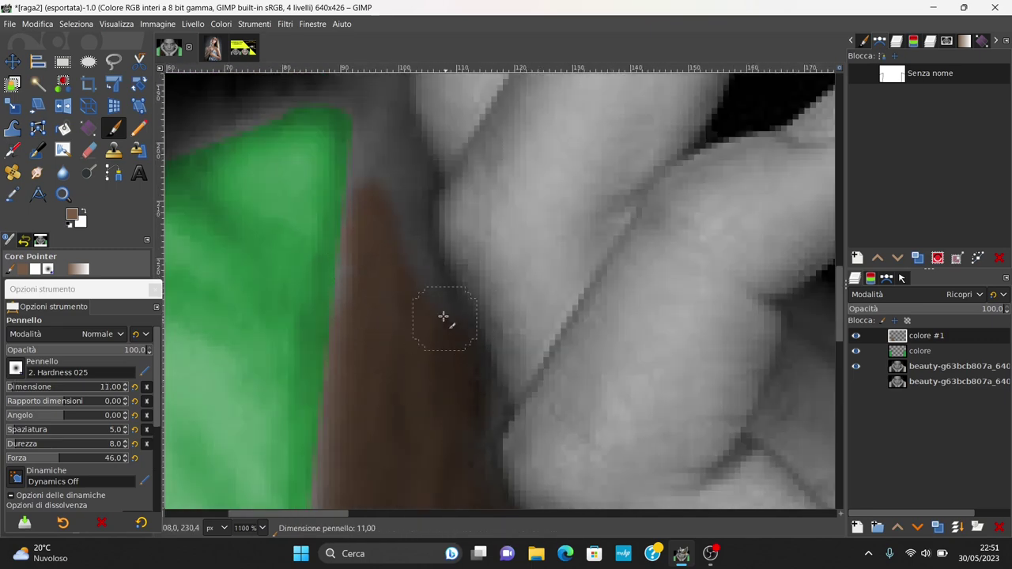
{"action": "scroll", "coordinate": [386, 386], "scroll_direction": "up", "scroll_amount": 1}
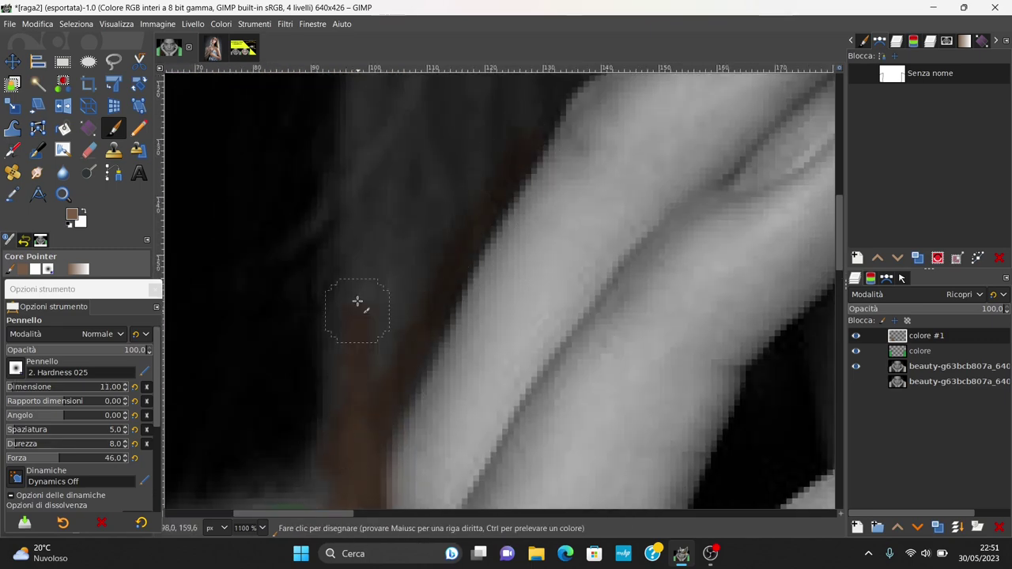
{"action": "left_click_drag", "start_coordinate": [357, 301], "coordinate": [452, 135]}
{"action": "key", "text": "bracketright"}
{"action": "key", "text": "bracketright"}
{"action": "key", "text": "bracketright"}
{"action": "scroll", "coordinate": [435, 403], "scroll_direction": "up", "scroll_amount": 3}
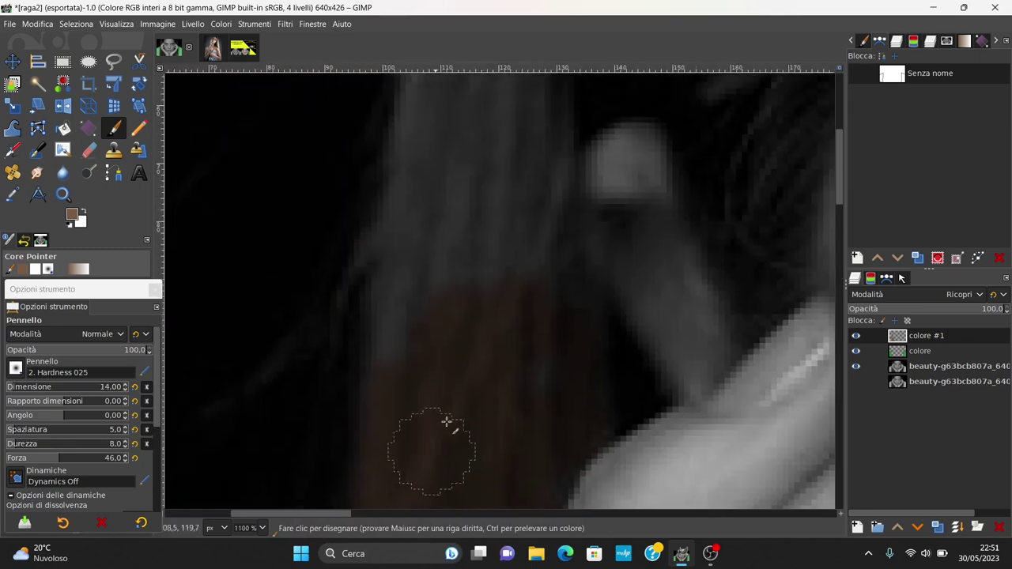
{"action": "scroll", "coordinate": [530, 210], "scroll_direction": "up", "scroll_amount": 2}
{"action": "scroll", "coordinate": [561, 226], "scroll_direction": "up", "scroll_amount": 3}
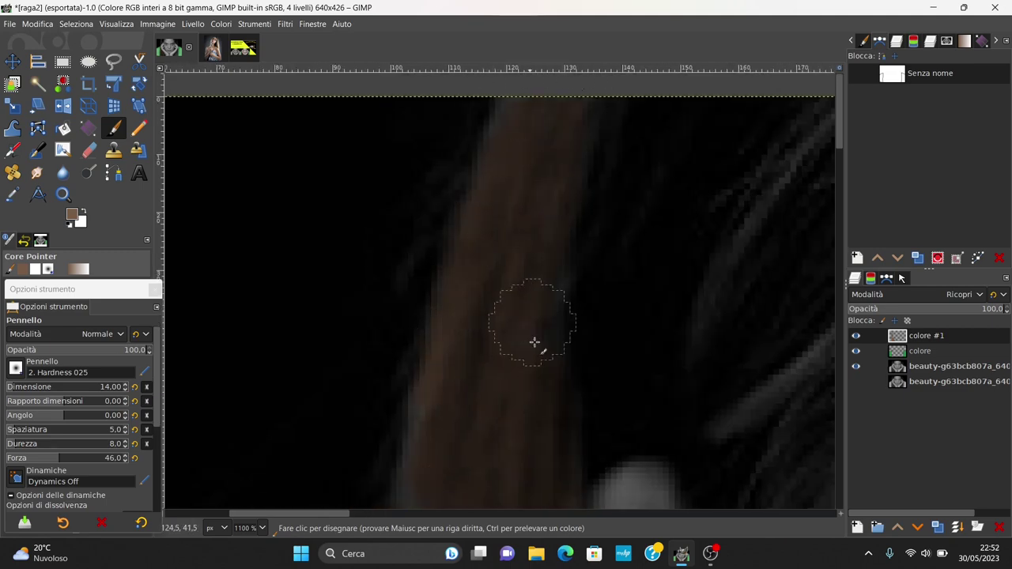
{"action": "scroll", "coordinate": [485, 305], "scroll_direction": "down", "scroll_amount": 3}
{"action": "scroll", "coordinate": [486, 306], "scroll_direction": "down", "scroll_amount": 5}
{"action": "scroll", "coordinate": [514, 316], "scroll_direction": "down", "scroll_amount": 3}
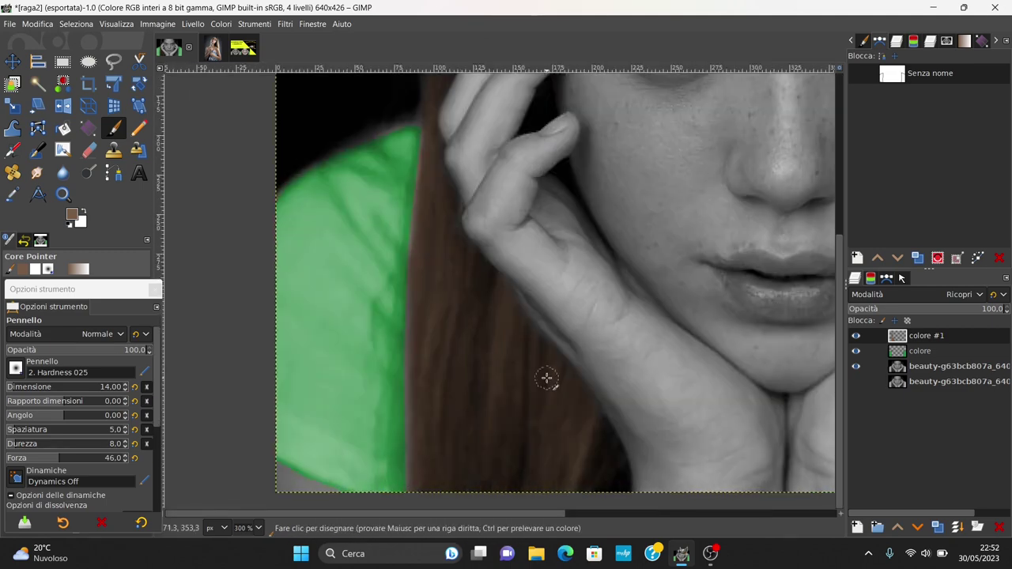
{"action": "scroll", "coordinate": [546, 380], "scroll_direction": "up", "scroll_amount": 4}
{"action": "key", "text": "bracketleft"}
{"action": "key", "text": "bracketleft"}
Paint brown over the hair beside the right hand, refining edges with a smaller brush
{"action": "key", "text": "bracketleft"}
{"action": "key", "text": "bracketleft"}
{"action": "key", "text": "bracketleft"}
{"action": "scroll", "coordinate": [633, 502], "scroll_direction": "down", "scroll_amount": 3}
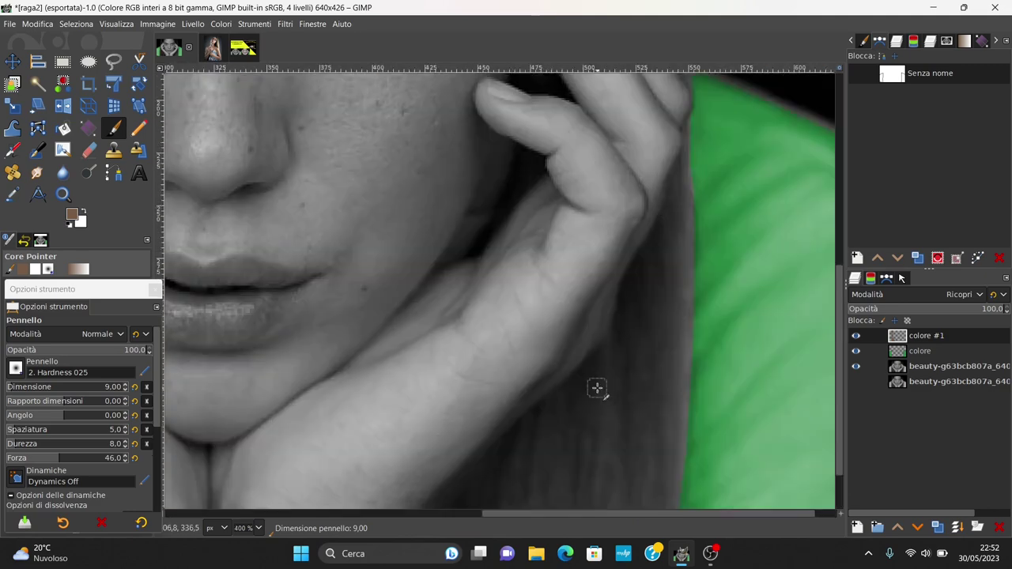
{"action": "scroll", "coordinate": [662, 388], "scroll_direction": "down", "scroll_amount": 3}
{"action": "scroll", "coordinate": [534, 417], "scroll_direction": "up", "scroll_amount": 4}
{"action": "key", "text": "bracketright"}
{"action": "key", "text": "bracketright"}
{"action": "key", "text": "bracketright"}
{"action": "mouse_move", "coordinate": [534, 417]}
{"action": "left_mouse_down"}
{"action": "mouse_move", "coordinate": [492, 414]}
{"action": "mouse_move", "coordinate": [515, 345]}
{"action": "mouse_move", "coordinate": [565, 388]}
{"action": "mouse_move", "coordinate": [618, 223]}
{"action": "left_mouse_up"}
{"action": "key", "text": "bracketleft"}
{"action": "key", "text": "bracketleft"}
{"action": "key", "text": "bracketleft"}
{"action": "scroll", "coordinate": [564, 324], "scroll_direction": "up", "scroll_amount": 2}
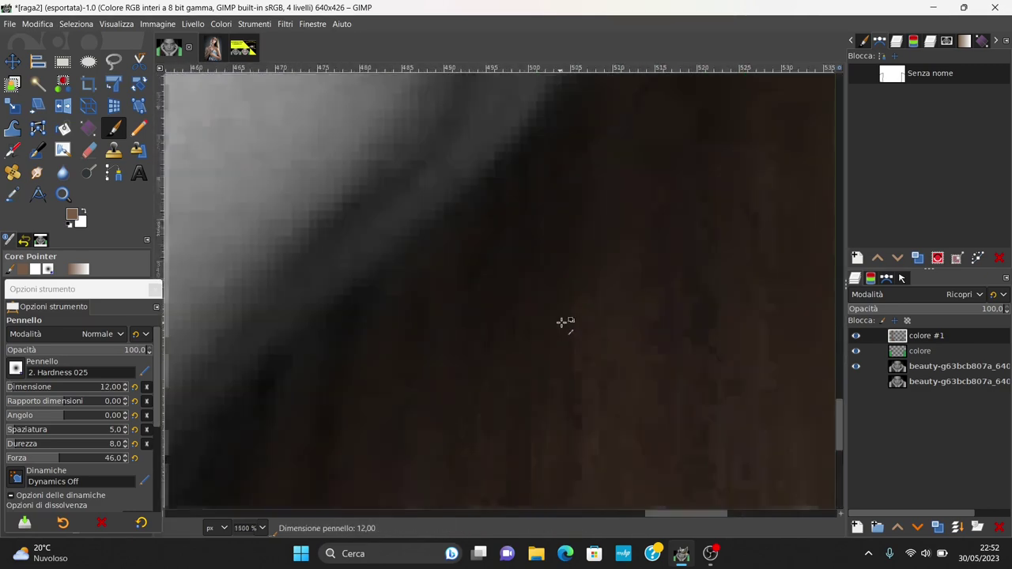
{"action": "scroll", "coordinate": [639, 406], "scroll_direction": "up", "scroll_amount": 1}
{"action": "scroll", "coordinate": [565, 406], "scroll_direction": "up", "scroll_amount": 1}
{"action": "scroll", "coordinate": [572, 269], "scroll_direction": "down", "scroll_amount": 2}
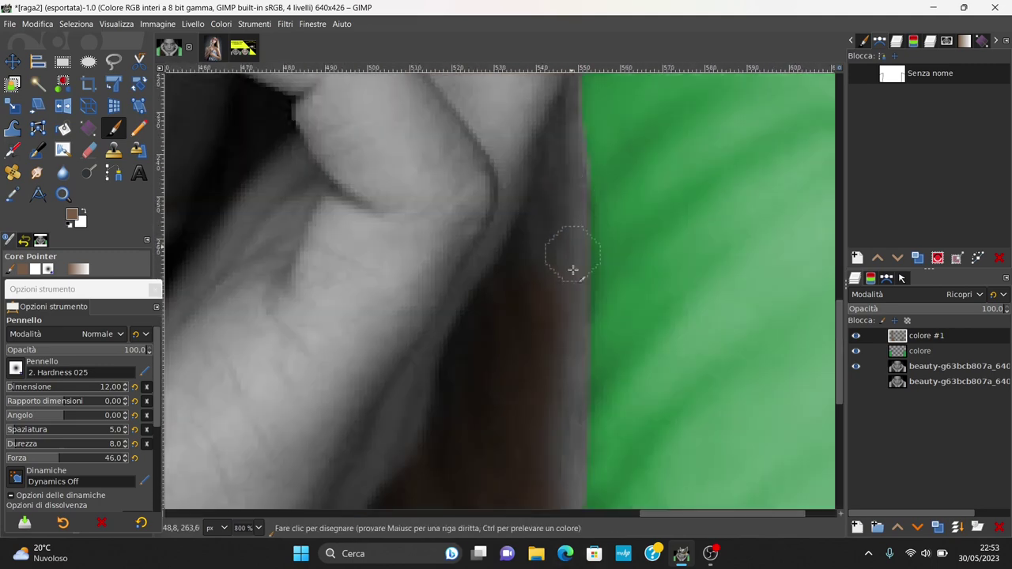
{"action": "scroll", "coordinate": [555, 296], "scroll_direction": "up", "scroll_amount": 3}
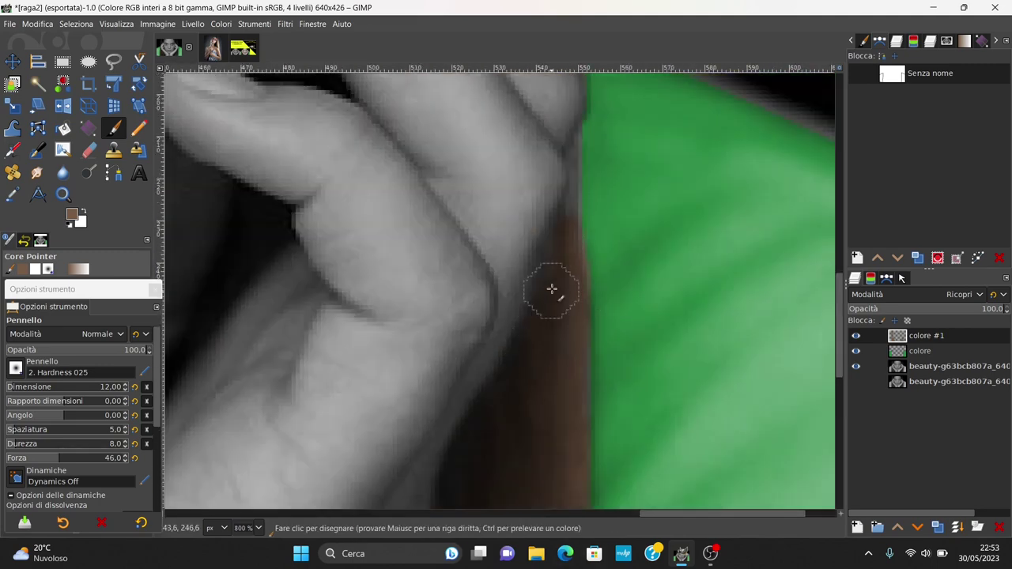
{"action": "key", "text": "bracketleft"}
{"action": "key", "text": "bracketleft"}
{"action": "key", "text": "bracketleft"}
{"action": "scroll", "coordinate": [585, 416], "scroll_direction": "up", "scroll_amount": 3}
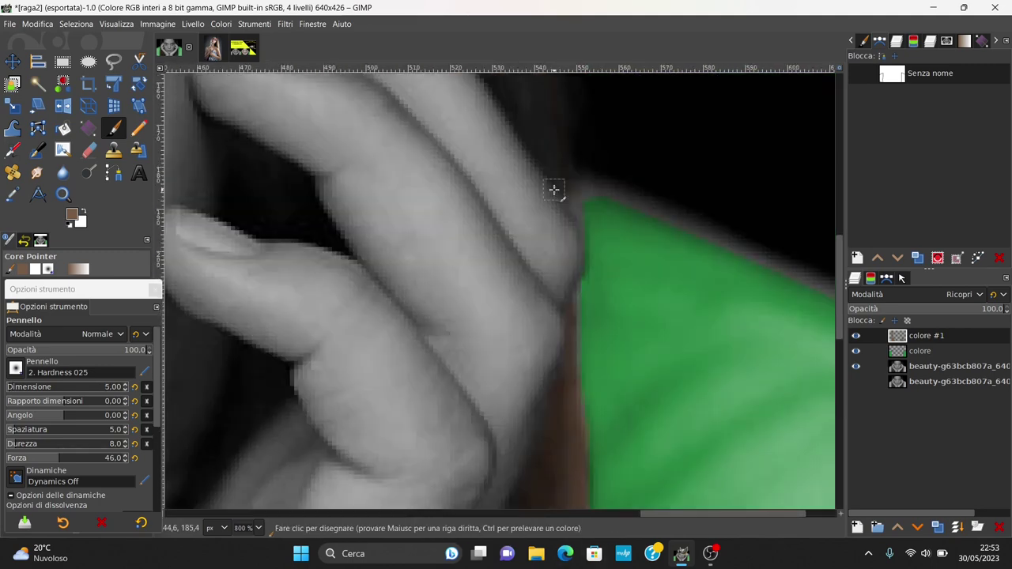
{"action": "scroll", "coordinate": [554, 192], "scroll_direction": "down", "scroll_amount": 2}
{"action": "key", "text": "bracketright"}
{"action": "key", "text": "bracketright"}
{"action": "key", "text": "bracketright"}
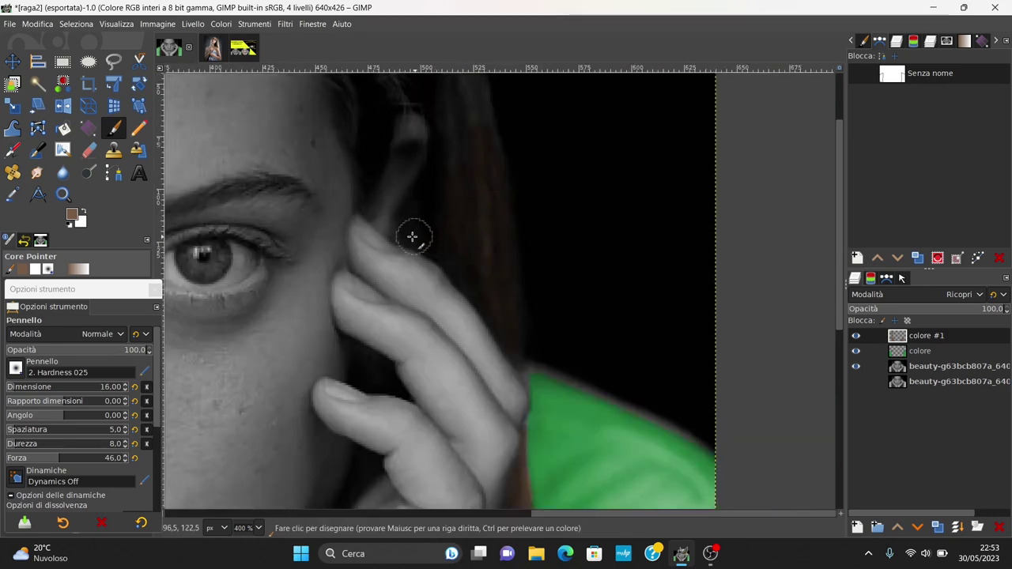
{"action": "scroll", "coordinate": [475, 301], "scroll_direction": "up", "scroll_amount": 3}
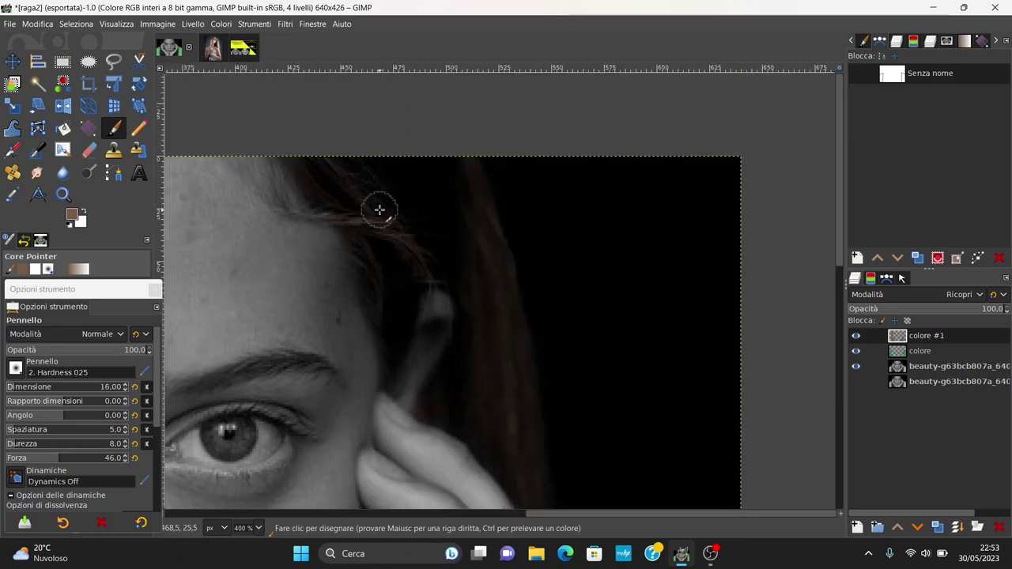
{"action": "scroll", "coordinate": [468, 336], "scroll_direction": "down", "scroll_amount": 3}
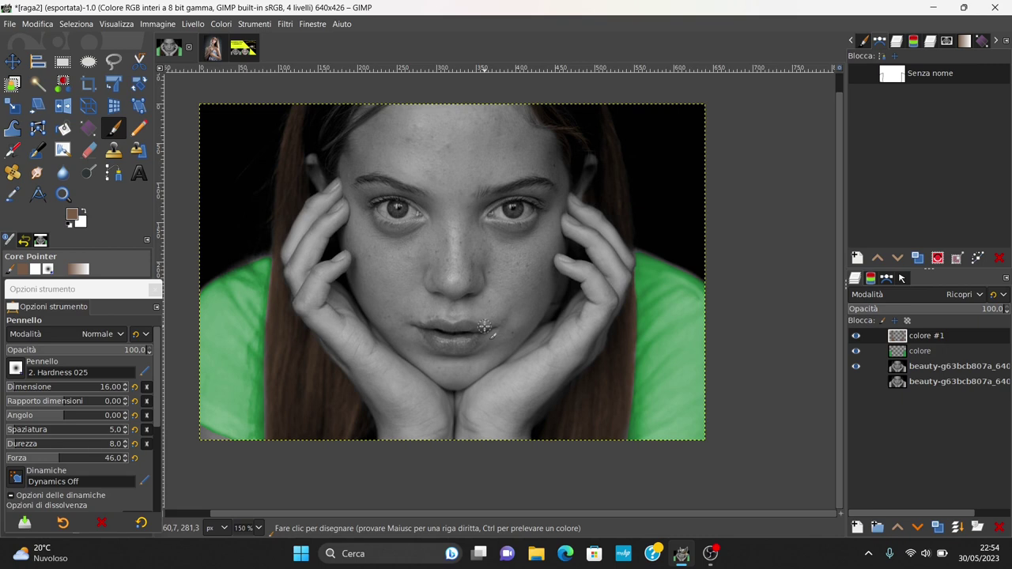
Zoom in on the hair edge with the Eraser shrunk to size 6
{"action": "left_click", "coordinate": [89, 149]}
{"action": "scroll", "coordinate": [636, 344], "scroll_direction": "up", "scroll_amount": 3}
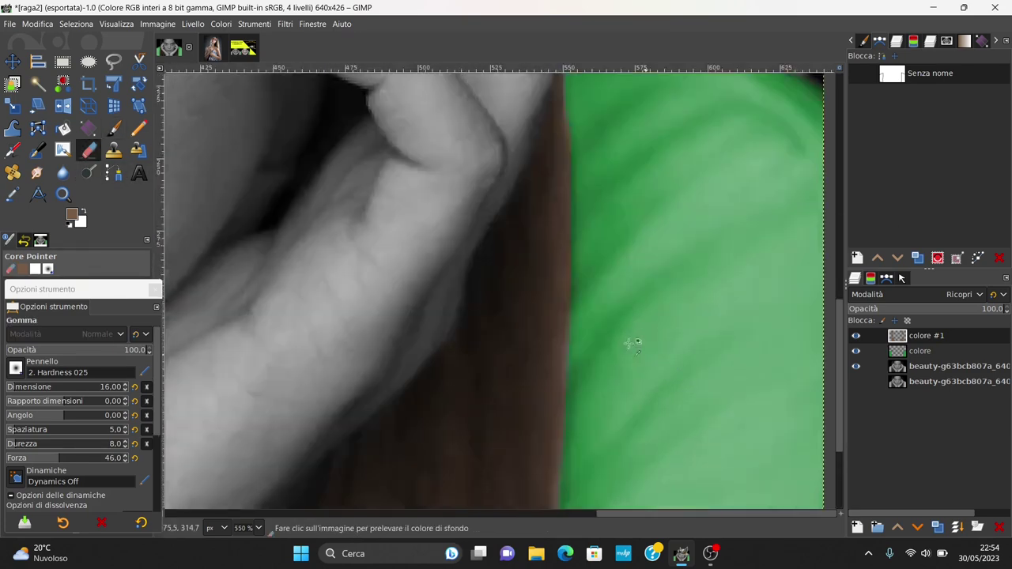
{"action": "scroll", "coordinate": [594, 252], "scroll_direction": "up", "scroll_amount": 1}
{"action": "scroll", "coordinate": [587, 242], "scroll_direction": "up", "scroll_amount": 1}
{"action": "scroll", "coordinate": [590, 240], "scroll_direction": "up", "scroll_amount": 1}
{"action": "scroll", "coordinate": [592, 251], "scroll_direction": "up", "scroll_amount": 1}
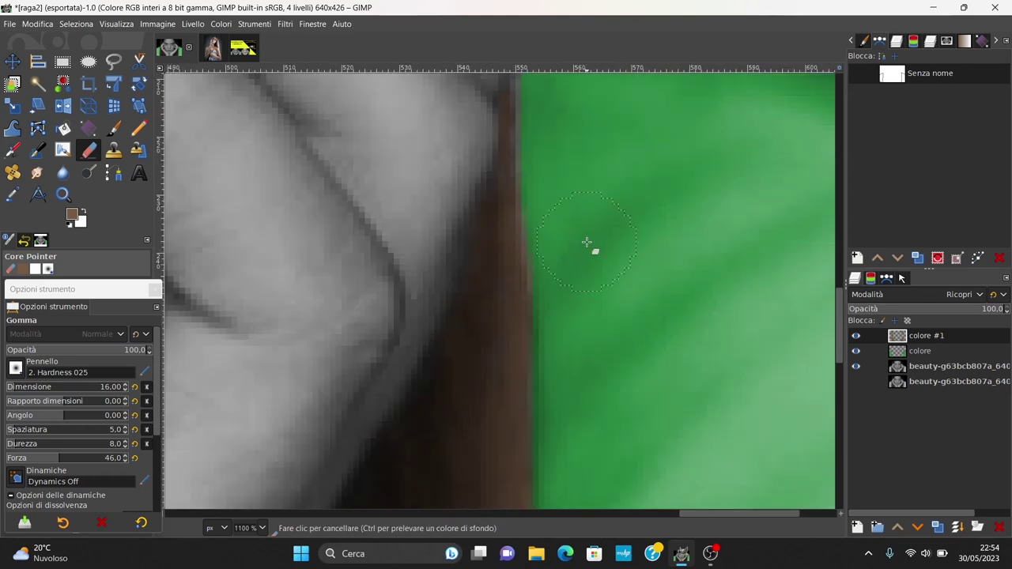
{"action": "key", "text": "bracketleft"}
{"action": "key", "text": "bracketleft"}
{"action": "key", "text": "bracketleft"}
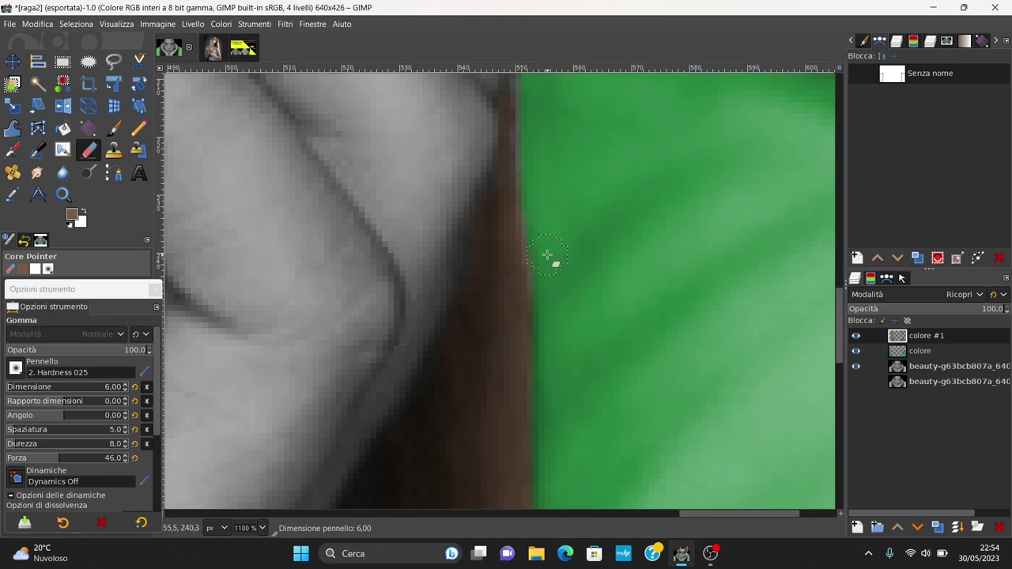
{"action": "scroll", "coordinate": [545, 183], "scroll_direction": "down", "scroll_amount": 4}
{"action": "scroll", "coordinate": [317, 264], "scroll_direction": "down", "scroll_amount": 2}
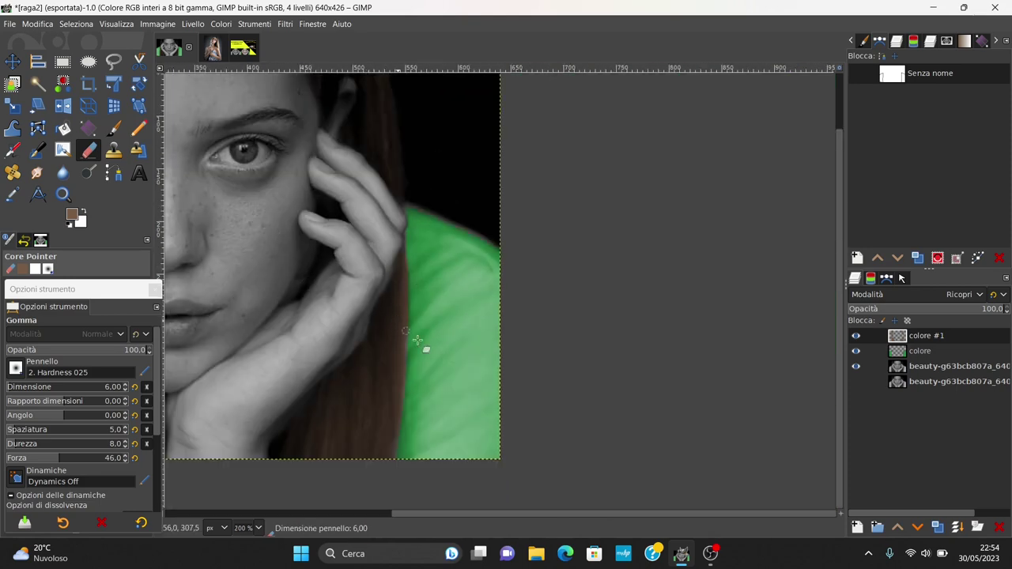
Trim the lower hair edge and create a new layer named colore #2
{"action": "left_click_drag", "start_coordinate": [401, 516], "coordinate": [226, 515]}
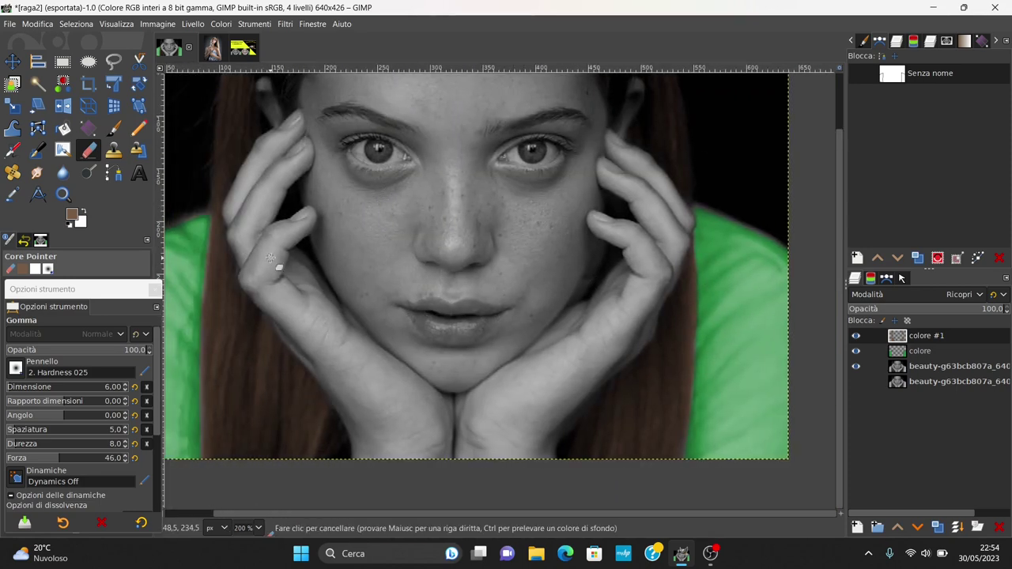
{"action": "left_click", "coordinate": [858, 526]}
{"action": "left_click", "coordinate": [930, 519]}
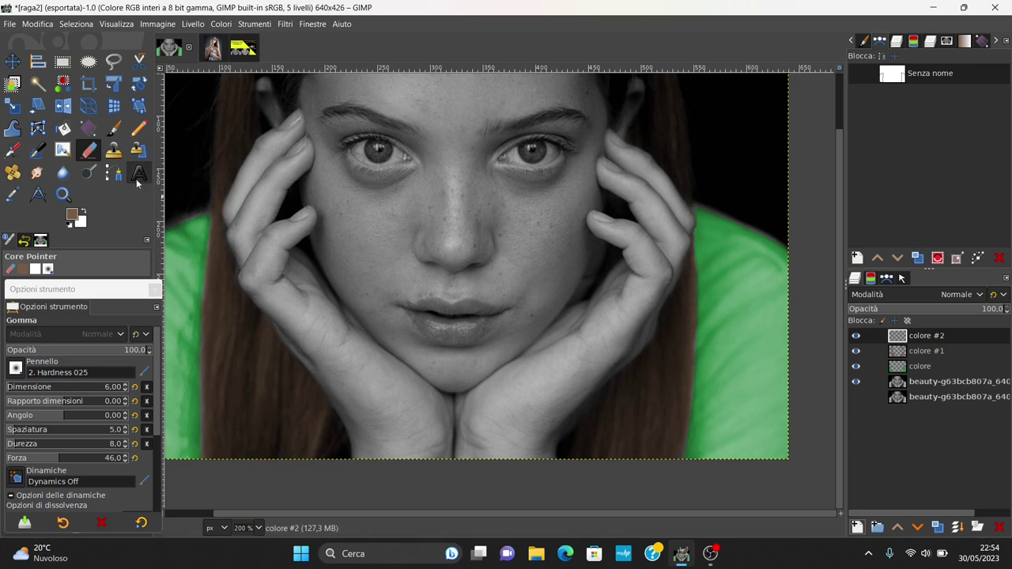
Sample the shirt's green, set colore #2 to Ricopri, and ready a hardness-17 paintbrush
{"action": "left_click", "coordinate": [13, 194]}
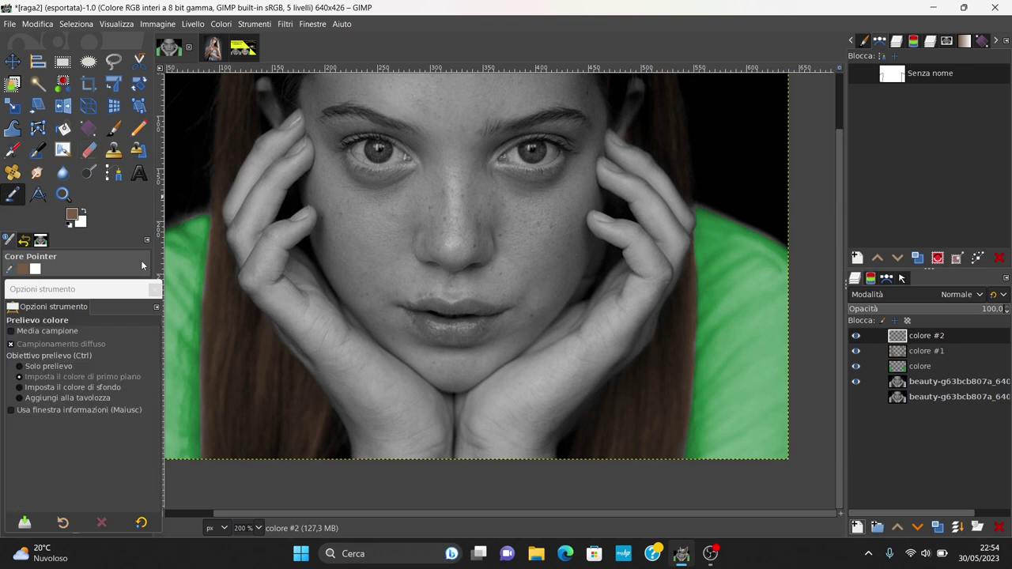
{"action": "left_click", "coordinate": [180, 249]}
{"action": "left_click", "coordinate": [949, 297]}
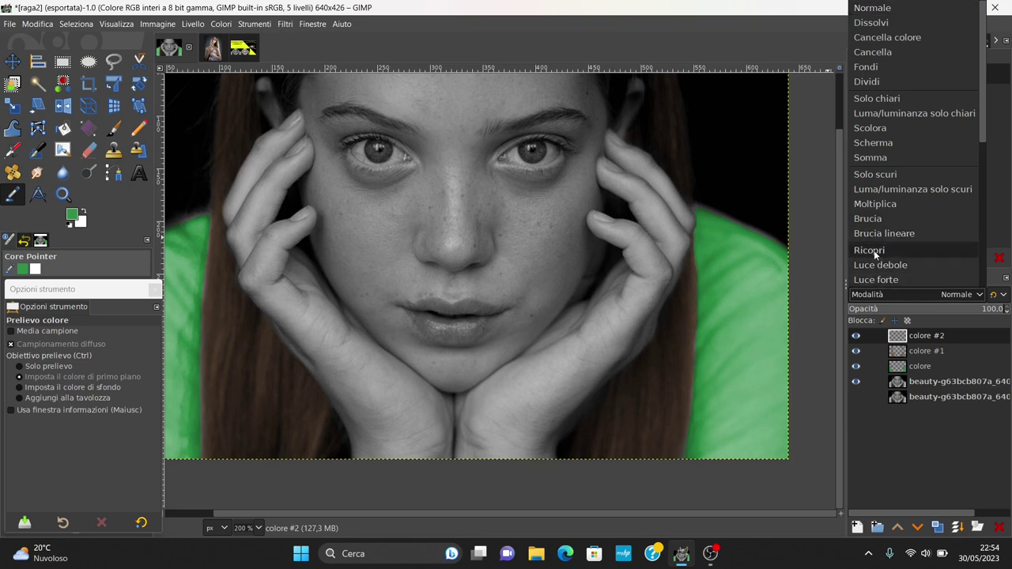
{"action": "left_click", "coordinate": [874, 250]}
{"action": "left_click", "coordinate": [113, 128]}
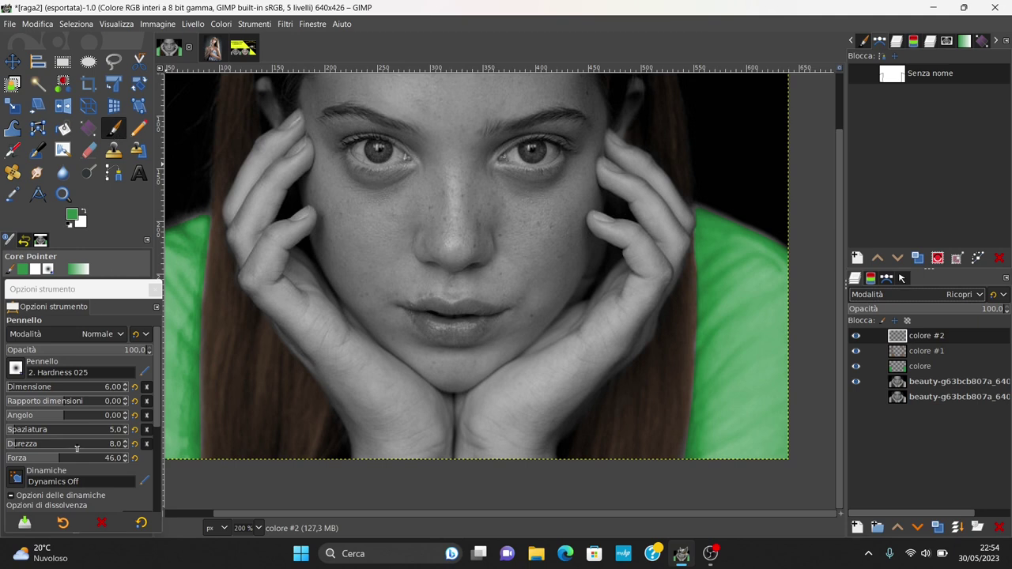
{"action": "left_click", "coordinate": [26, 445]}
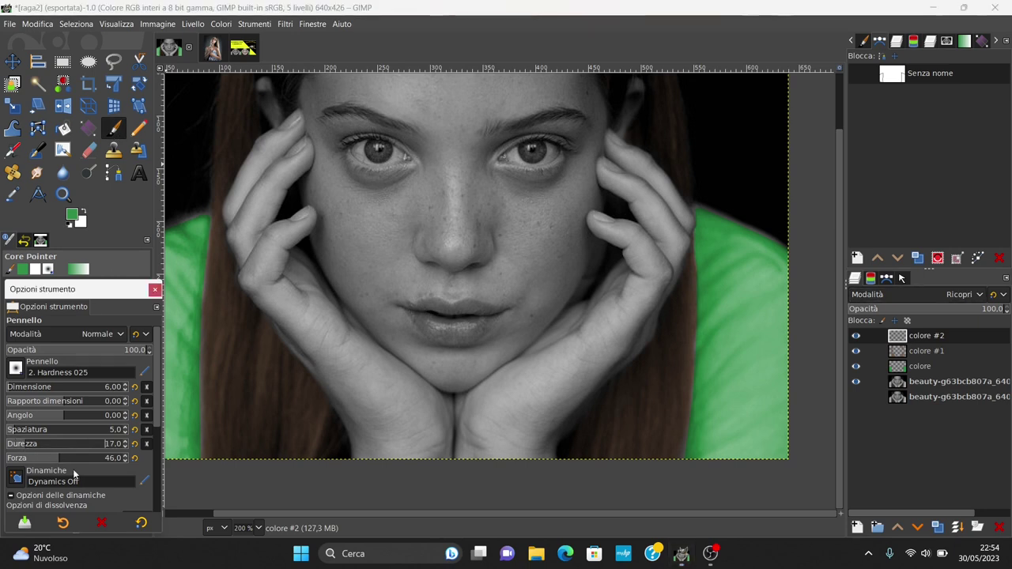
Zoom into the left eye and paint its iris green
{"action": "scroll", "coordinate": [377, 298], "scroll_direction": "up", "scroll_amount": 2}
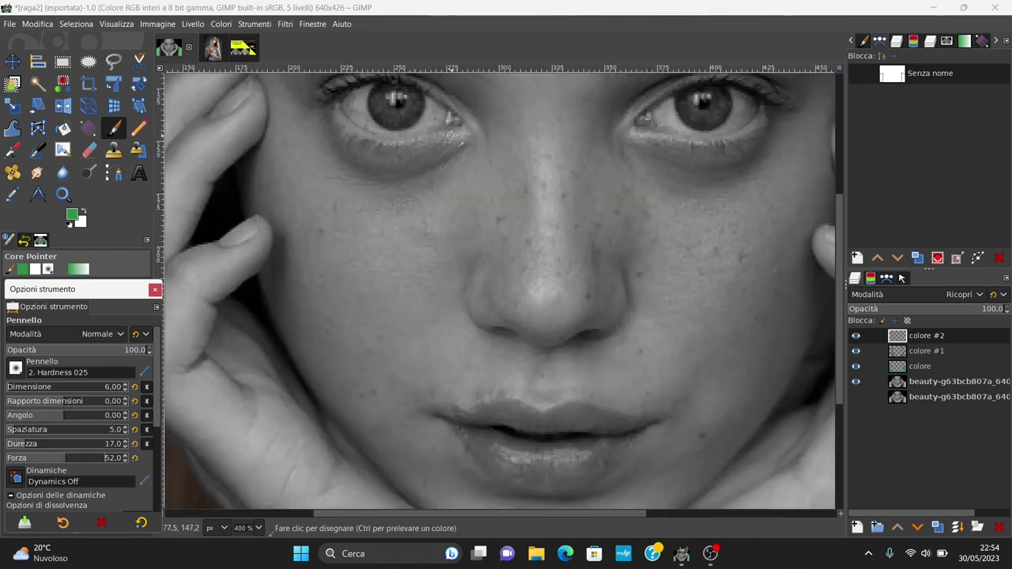
{"action": "scroll", "coordinate": [377, 298], "scroll_direction": "up", "scroll_amount": 1}
{"action": "scroll", "coordinate": [377, 298], "scroll_direction": "up", "scroll_amount": 2}
{"action": "scroll", "coordinate": [377, 298], "scroll_direction": "up", "scroll_amount": 1}
{"action": "scroll", "coordinate": [402, 335], "scroll_direction": "up", "scroll_amount": 1}
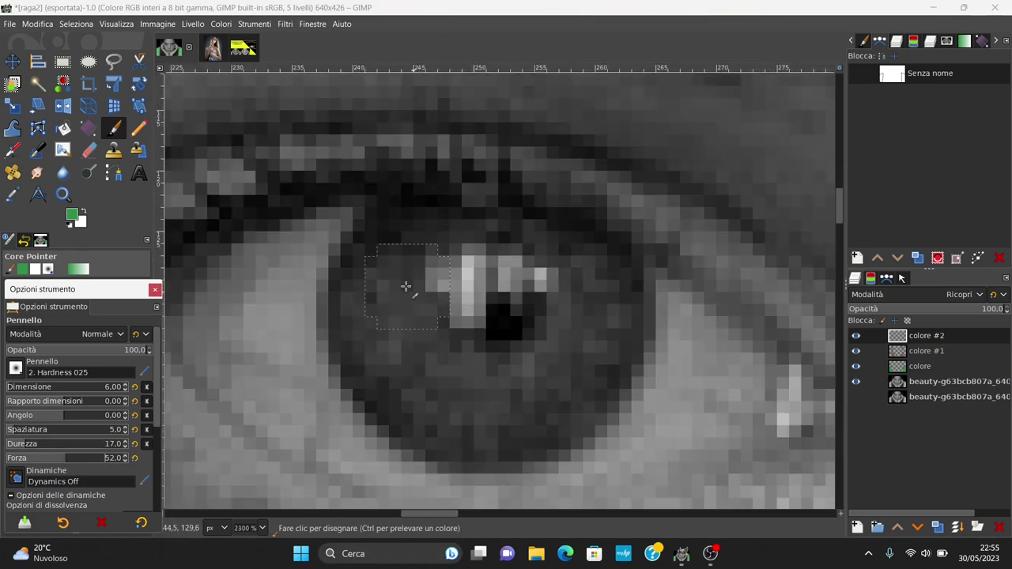
{"action": "left_click_drag", "start_coordinate": [403, 245], "coordinate": [396, 259]}
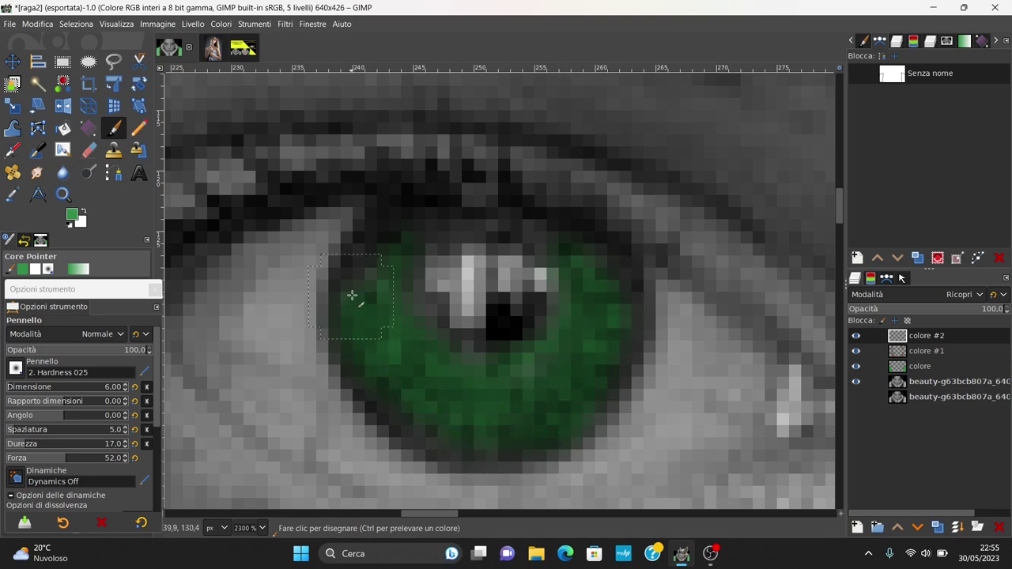
{"action": "left_click_drag", "start_coordinate": [406, 224], "coordinate": [362, 281]}
Paint the other eye's iris green, then bring the whole portrait back into view
{"action": "scroll", "coordinate": [309, 261], "scroll_direction": "right", "scroll_amount": 2}
{"action": "scroll", "coordinate": [310, 260], "scroll_direction": "right", "scroll_amount": 5}
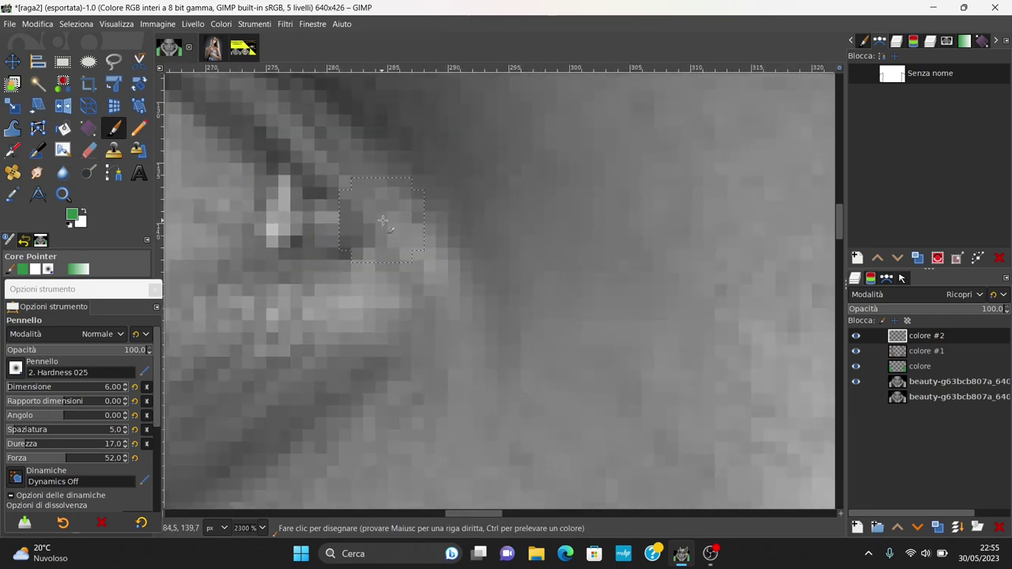
{"action": "scroll", "coordinate": [752, 246], "scroll_direction": "right", "scroll_amount": 5}
{"action": "scroll", "coordinate": [753, 246], "scroll_direction": "right", "scroll_amount": 10}
{"action": "scroll", "coordinate": [165, 264], "scroll_direction": "right", "scroll_amount": 4}
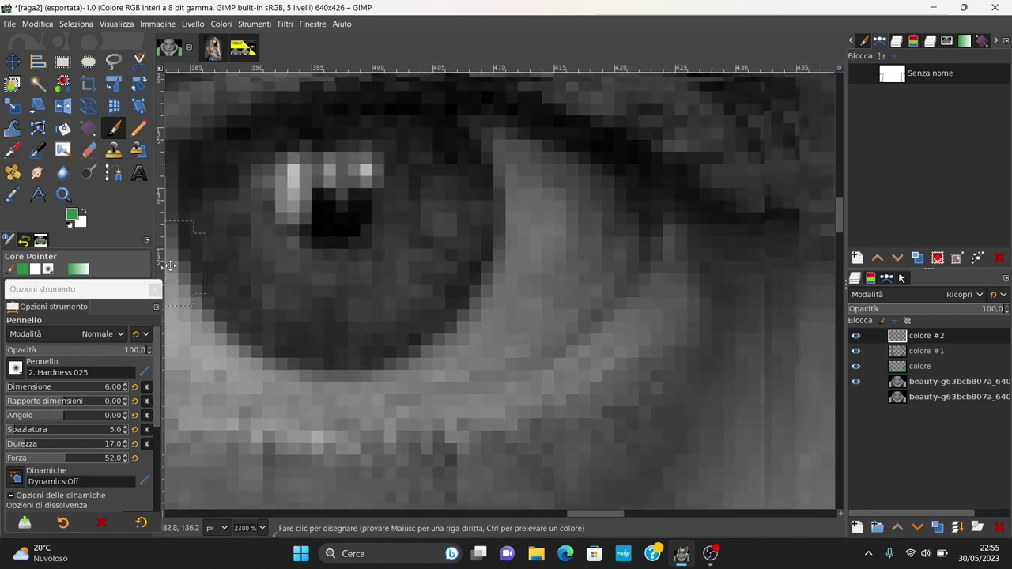
{"action": "scroll", "coordinate": [238, 245], "scroll_direction": "left", "scroll_amount": 1}
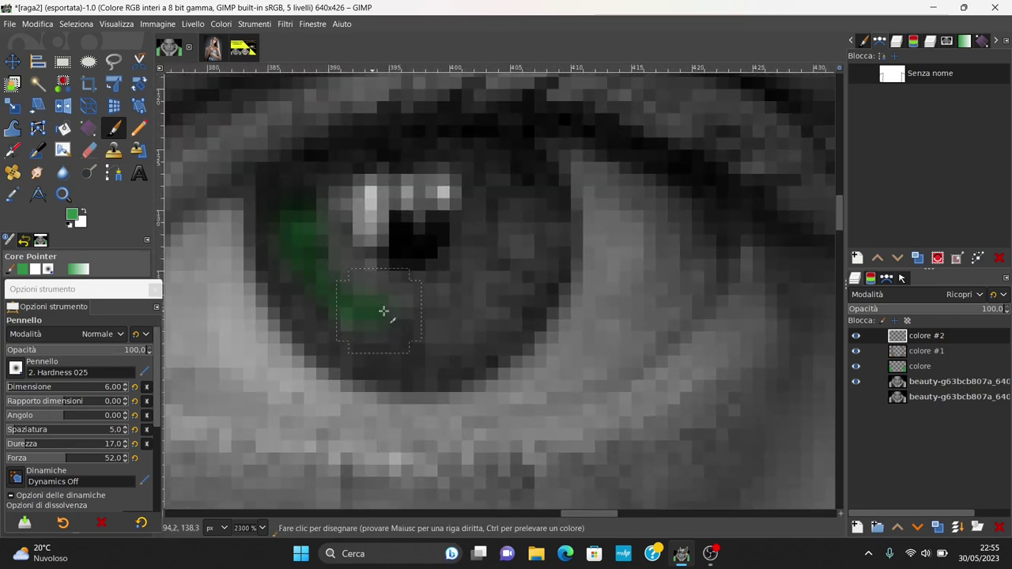
{"action": "left_click_drag", "start_coordinate": [383, 311], "coordinate": [521, 180]}
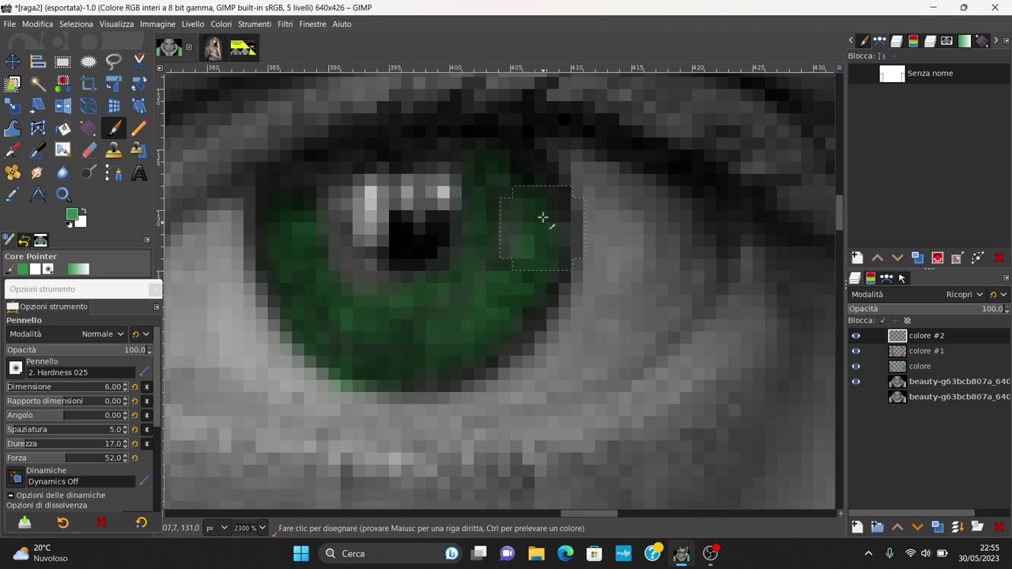
{"action": "left_click_drag", "start_coordinate": [543, 217], "coordinate": [532, 207]}
{"action": "scroll", "coordinate": [387, 313], "scroll_direction": "down", "scroll_amount": 2}
{"action": "scroll", "coordinate": [386, 314], "scroll_direction": "down", "scroll_amount": 6}
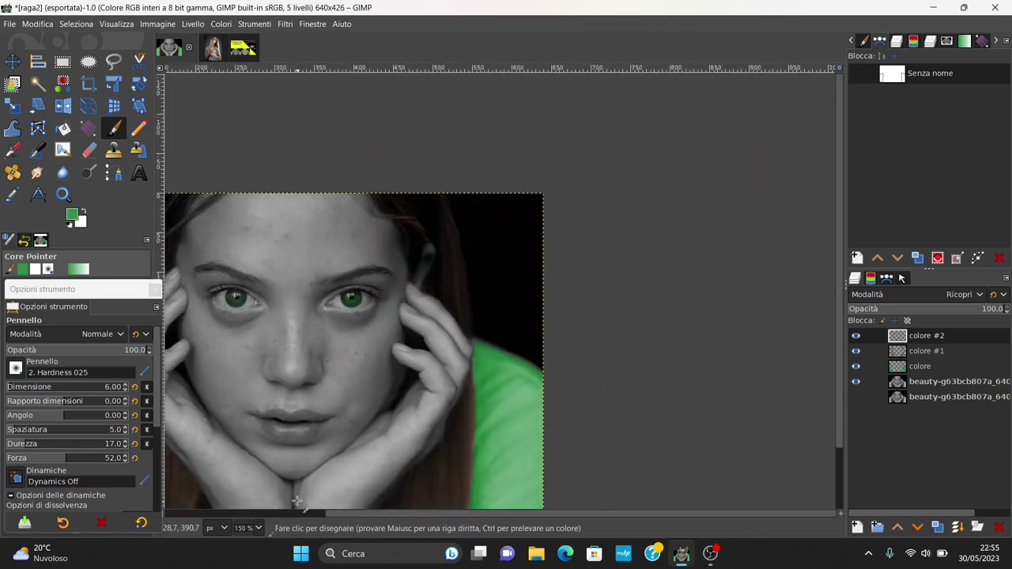
{"action": "left_click_drag", "start_coordinate": [521, 336], "coordinate": [723, 227]}
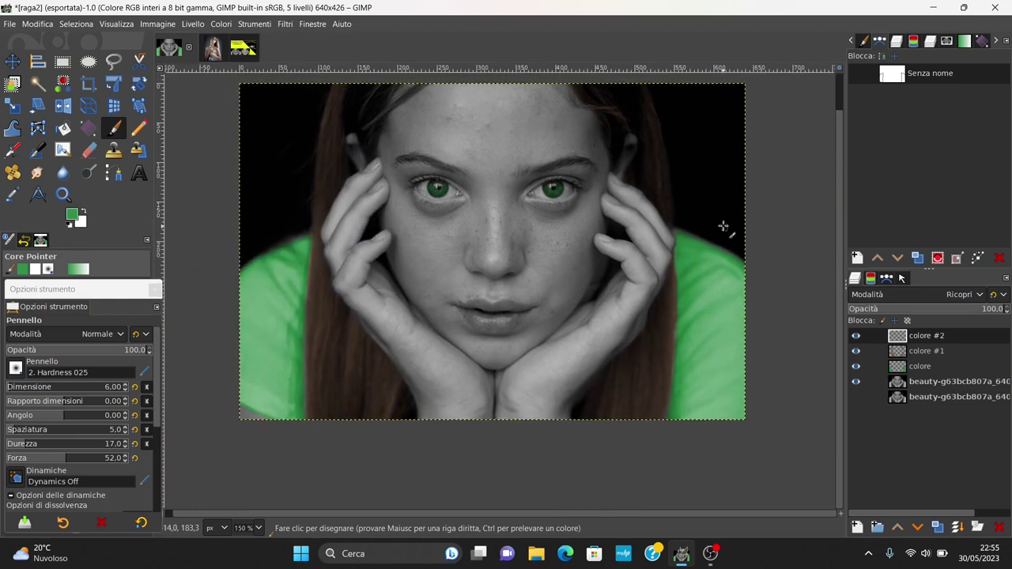
Apply a Curves lift to colore #2 with points at 122/136 and 165/195
{"action": "left_click", "coordinate": [220, 24]}
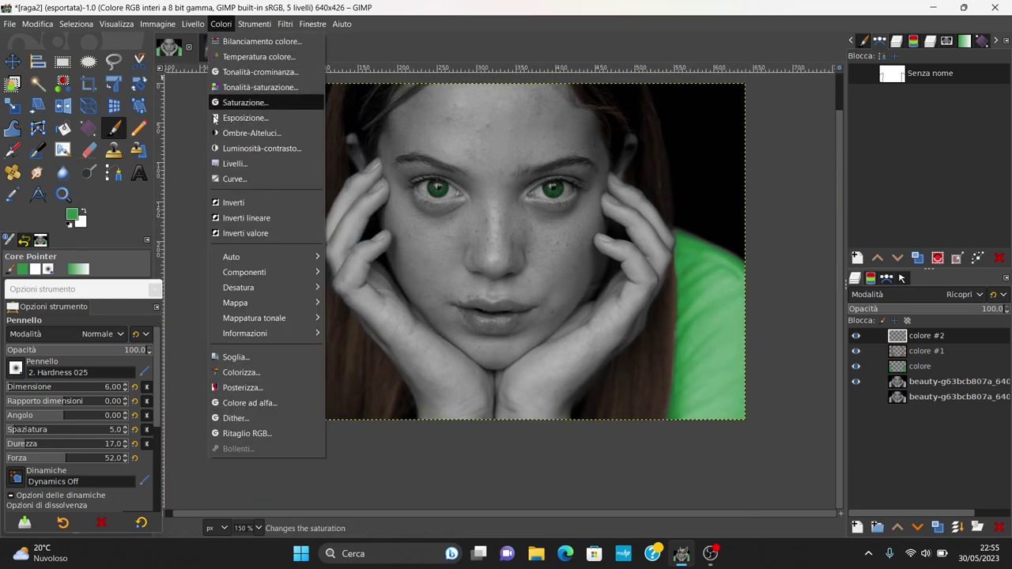
{"action": "left_click", "coordinate": [234, 180]}
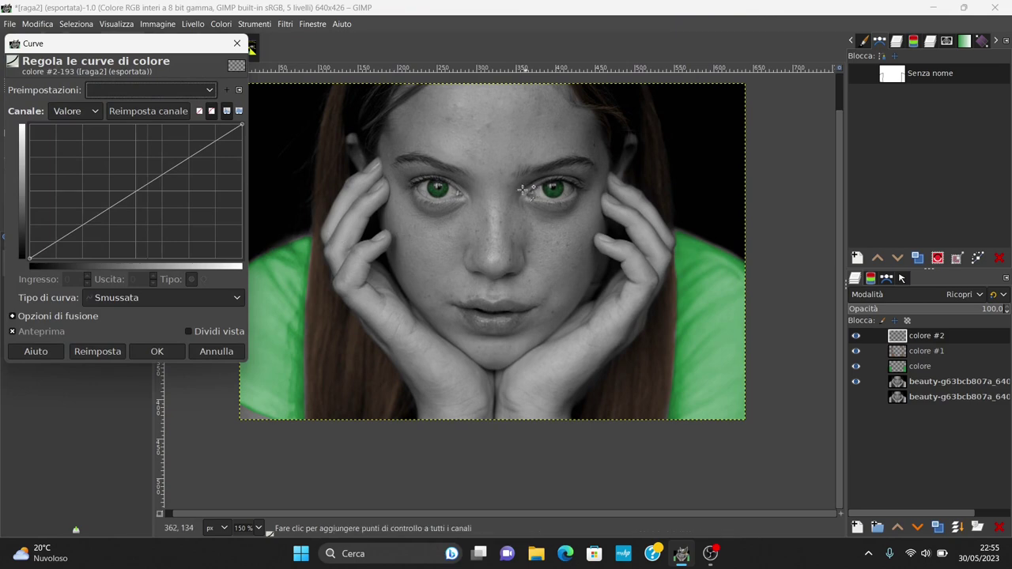
{"action": "scroll", "coordinate": [502, 195], "scroll_direction": "up", "scroll_amount": 2}
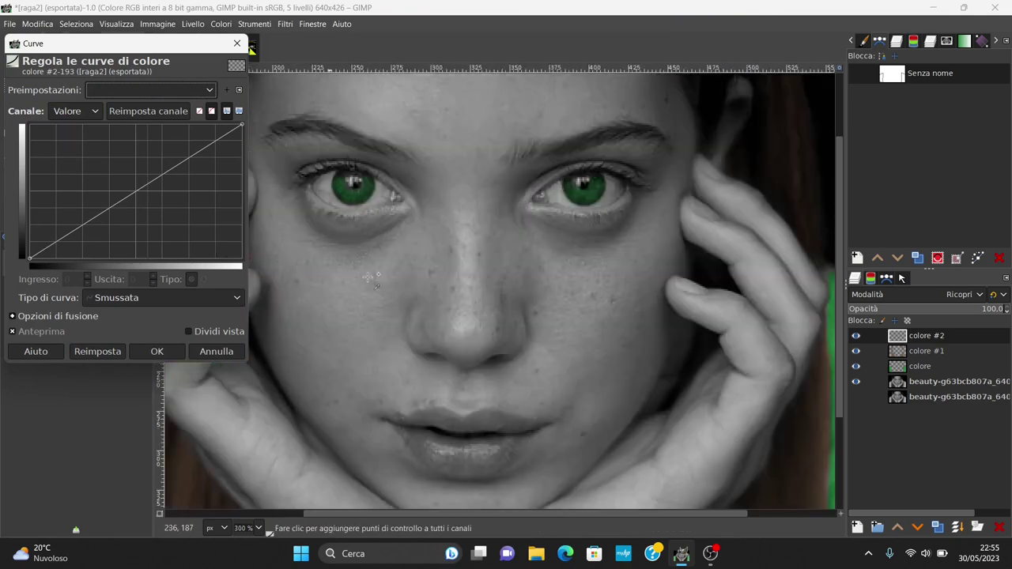
{"action": "scroll", "coordinate": [417, 277], "scroll_direction": "down", "scroll_amount": 3}
{"action": "scroll", "coordinate": [427, 283], "scroll_direction": "up", "scroll_amount": 2}
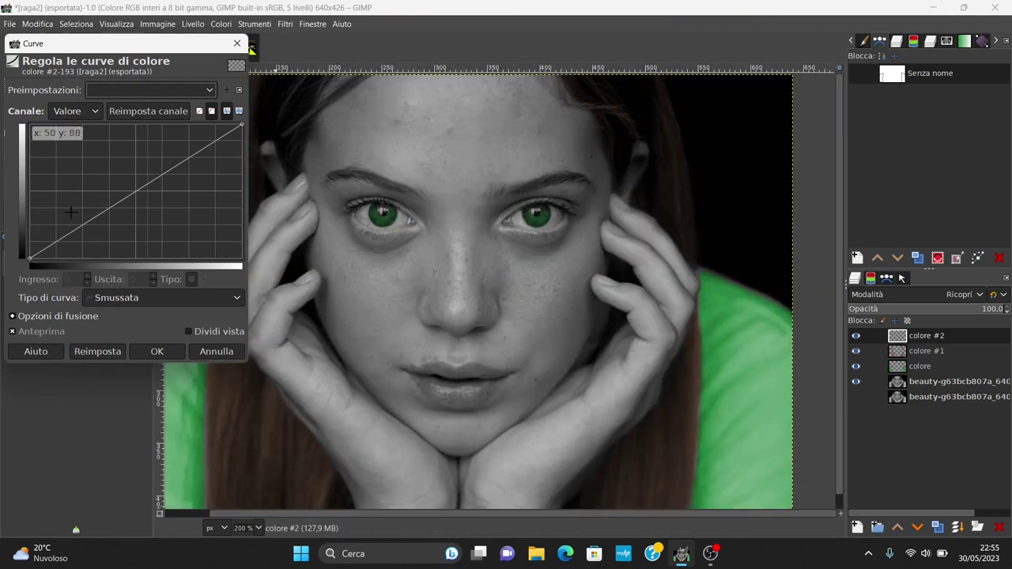
{"action": "mouse_move", "coordinate": [135, 191]}
{"action": "left_mouse_down"}
{"action": "mouse_move", "coordinate": [129, 183]}
{"action": "mouse_move", "coordinate": [167, 155]}
{"action": "left_mouse_up"}
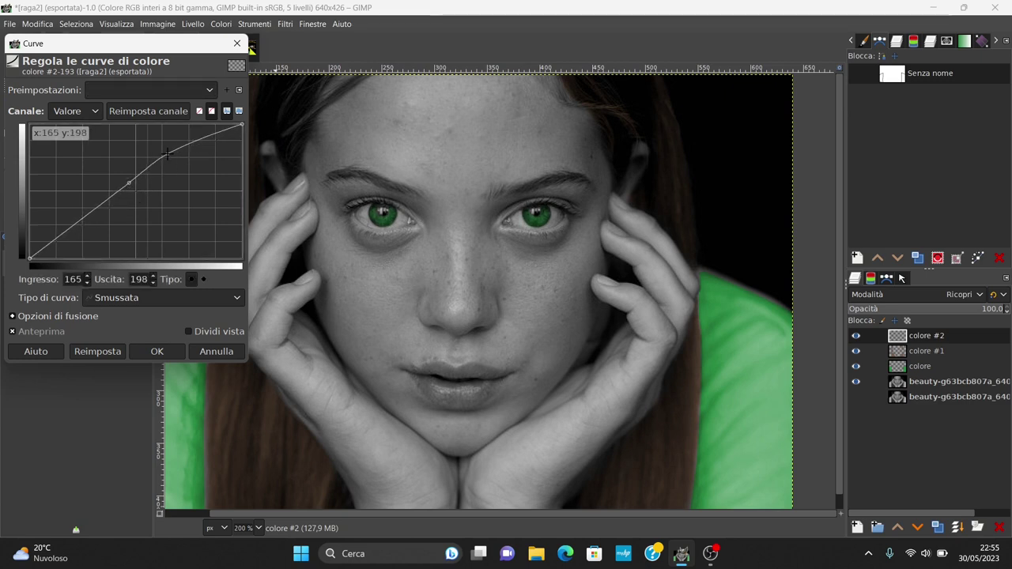
{"action": "left_click", "coordinate": [157, 351]}
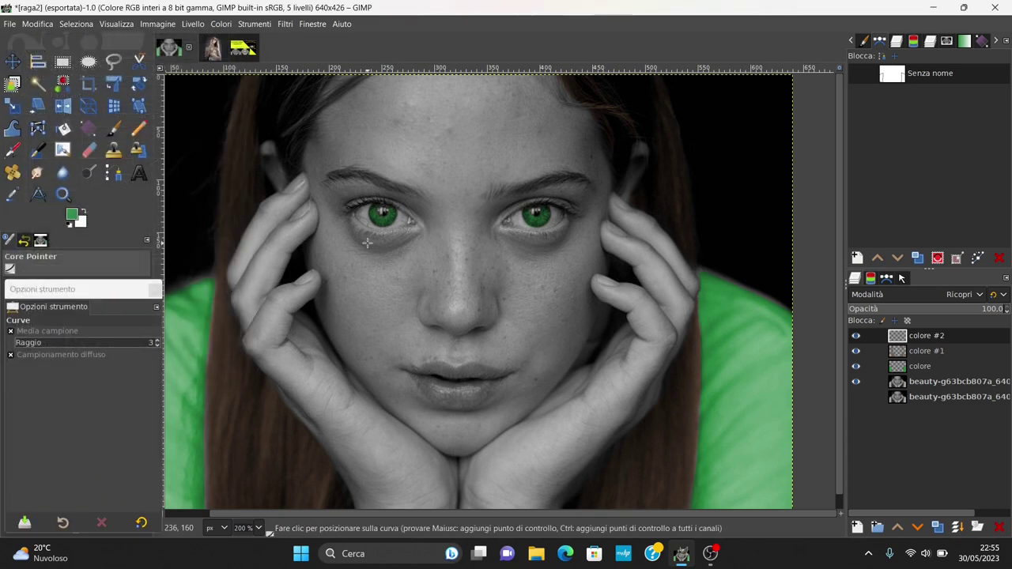
Zoom out and add a new colore #3 layer at the top of the stack
{"action": "key", "text": "minus"}
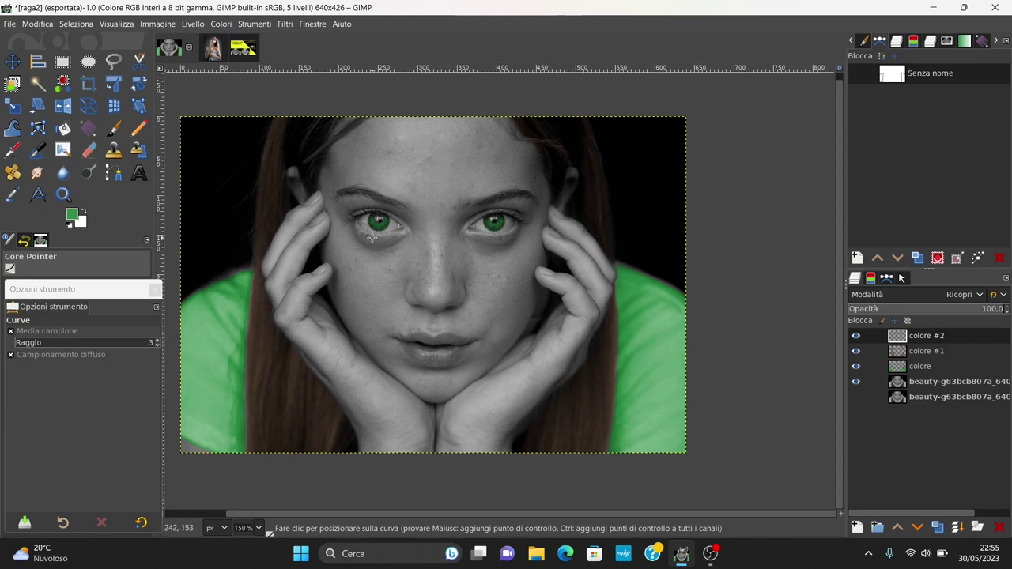
{"action": "scroll", "coordinate": [376, 228], "scroll_direction": "up", "scroll_amount": 3}
{"action": "scroll", "coordinate": [364, 217], "scroll_direction": "up", "scroll_amount": 2}
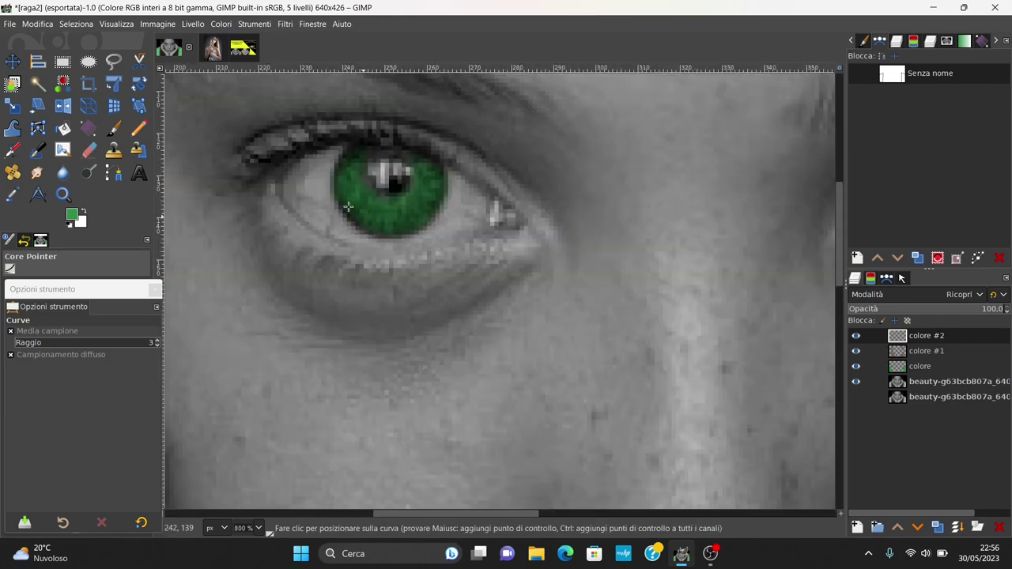
{"action": "scroll", "coordinate": [351, 208], "scroll_direction": "up", "scroll_amount": 2}
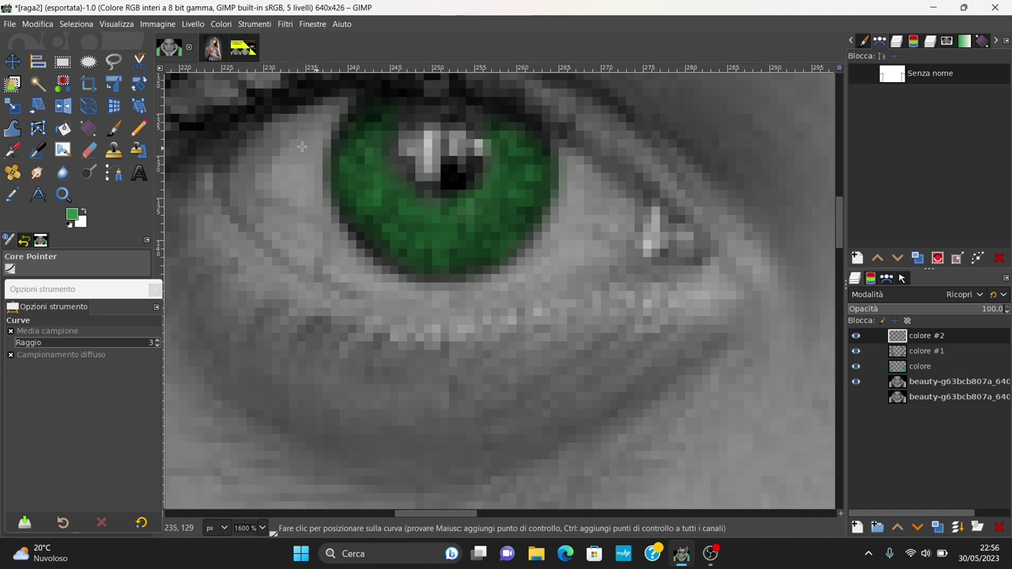
{"action": "left_click", "coordinate": [858, 527]}
{"action": "left_click", "coordinate": [917, 524]}
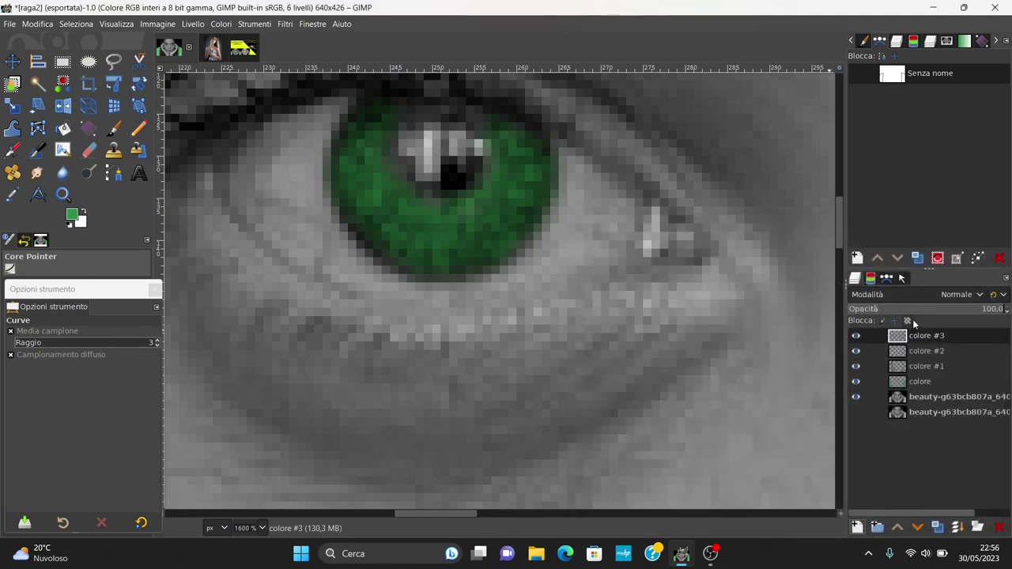
Make white the painting colour with the paintbrush active
{"action": "left_click", "coordinate": [83, 212]}
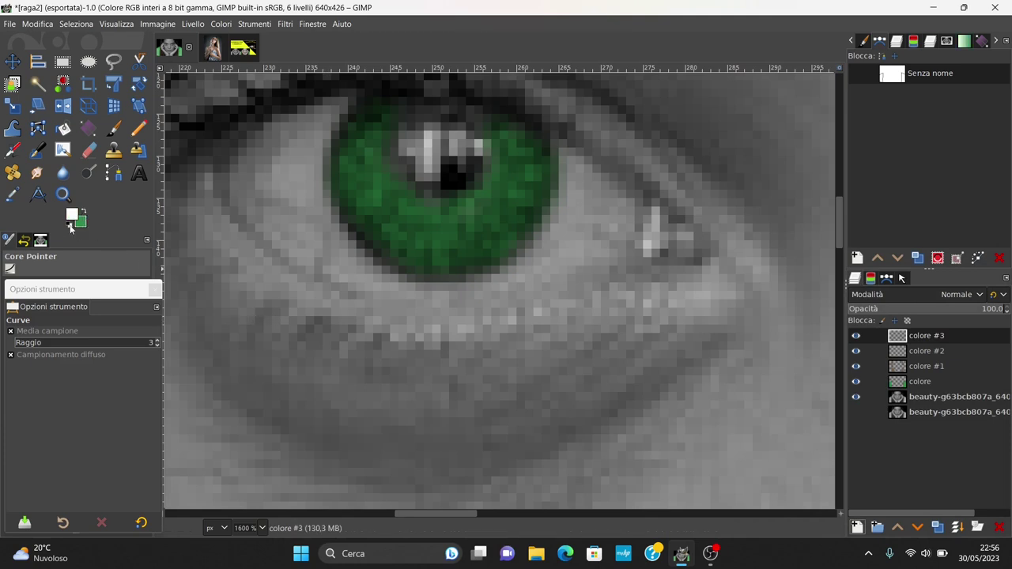
{"action": "left_click", "coordinate": [113, 128]}
{"action": "left_click", "coordinate": [953, 294]}
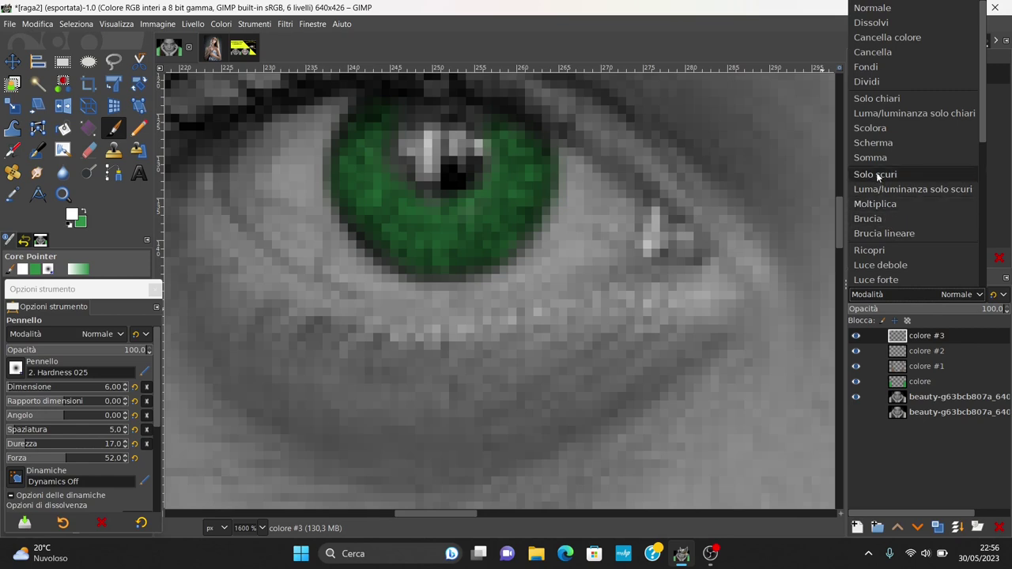
Set colore #3 to Ricopri blending, with a size-4 brush at hardness 8
{"action": "left_click", "coordinate": [881, 250]}
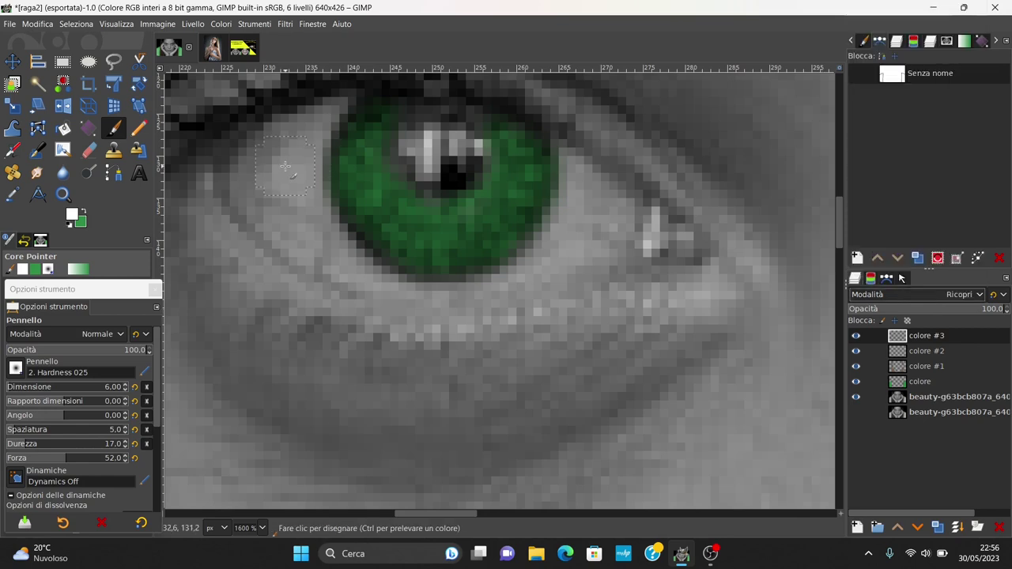
{"action": "scroll", "coordinate": [284, 166], "scroll_direction": "up", "scroll_amount": 1}
{"action": "scroll", "coordinate": [285, 166], "scroll_direction": "down", "scroll_amount": 1}
{"action": "key", "text": "bracketleft"}
{"action": "key", "text": "bracketleft"}
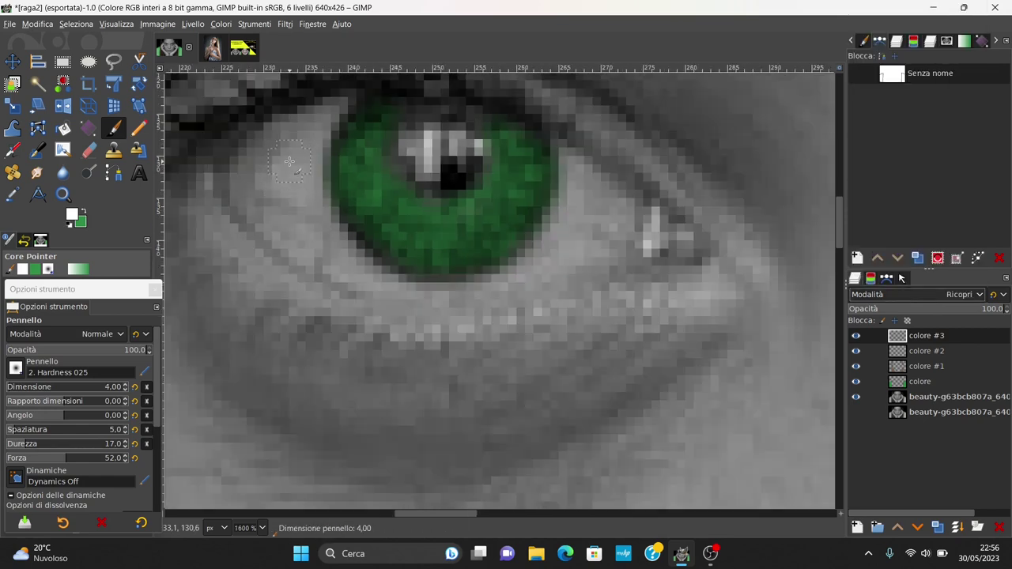
{"action": "left_click", "coordinate": [15, 445]}
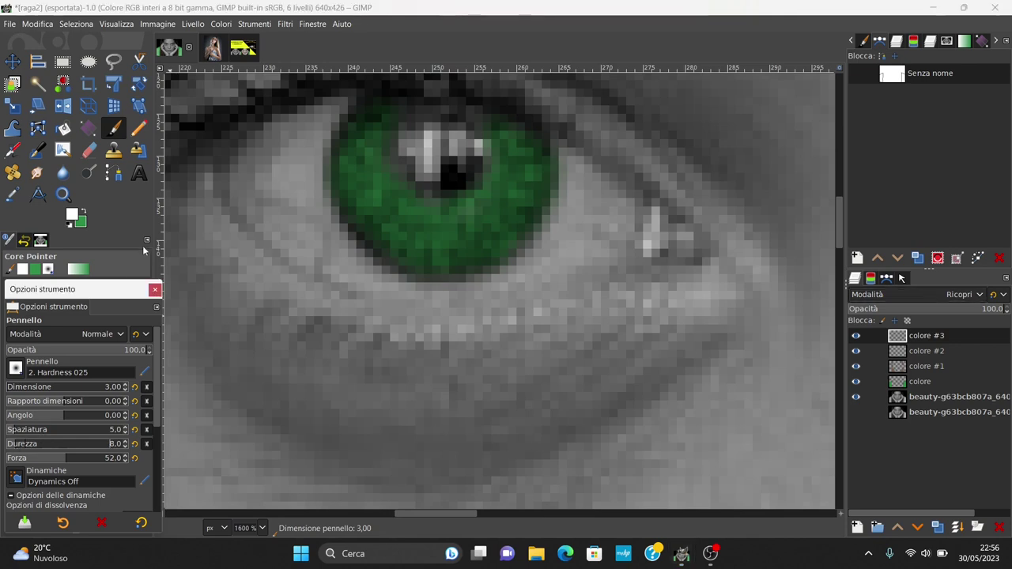
Paint white over the inner corner of the left eye
{"action": "mouse_move", "coordinate": [282, 136]}
{"action": "left_mouse_down"}
{"action": "mouse_move", "coordinate": [252, 176]}
{"action": "mouse_move", "coordinate": [280, 161]}
{"action": "mouse_move", "coordinate": [276, 217]}
{"action": "mouse_move", "coordinate": [312, 238]}
{"action": "mouse_move", "coordinate": [293, 198]}
{"action": "mouse_move", "coordinate": [308, 155]}
{"action": "left_mouse_up"}
{"action": "key", "text": "bracketright"}
{"action": "scroll", "coordinate": [312, 239], "scroll_direction": "down", "scroll_amount": 2, "text": "ctrl"}
{"action": "scroll", "coordinate": [323, 247], "scroll_direction": "up", "scroll_amount": 2, "text": "ctrl"}
{"action": "key", "text": "bracketleft"}
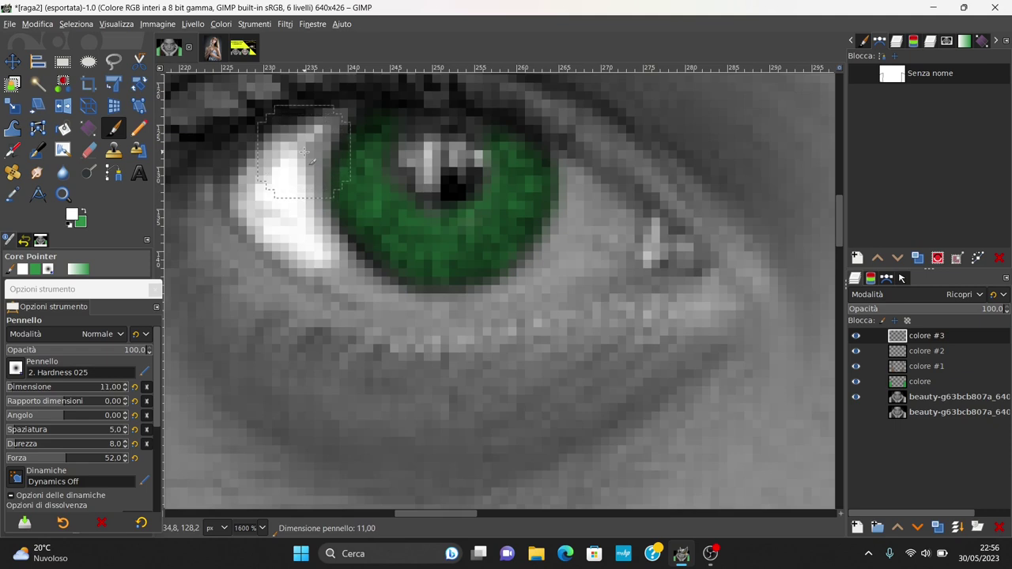
{"action": "key", "text": "bracketleft"}
{"action": "key", "text": "bracketleft"}
With a size-3 brush, whiten the left eye white along the inner corner, lower lid and outer corner
{"action": "left_click_drag", "start_coordinate": [305, 152], "coordinate": [283, 154]}
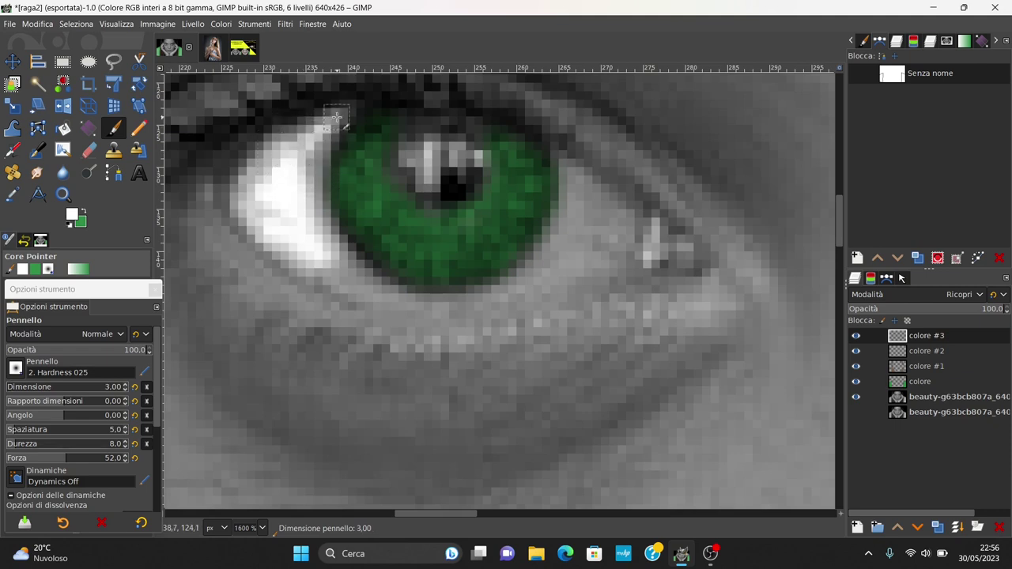
{"action": "key", "text": "bracketleft"}
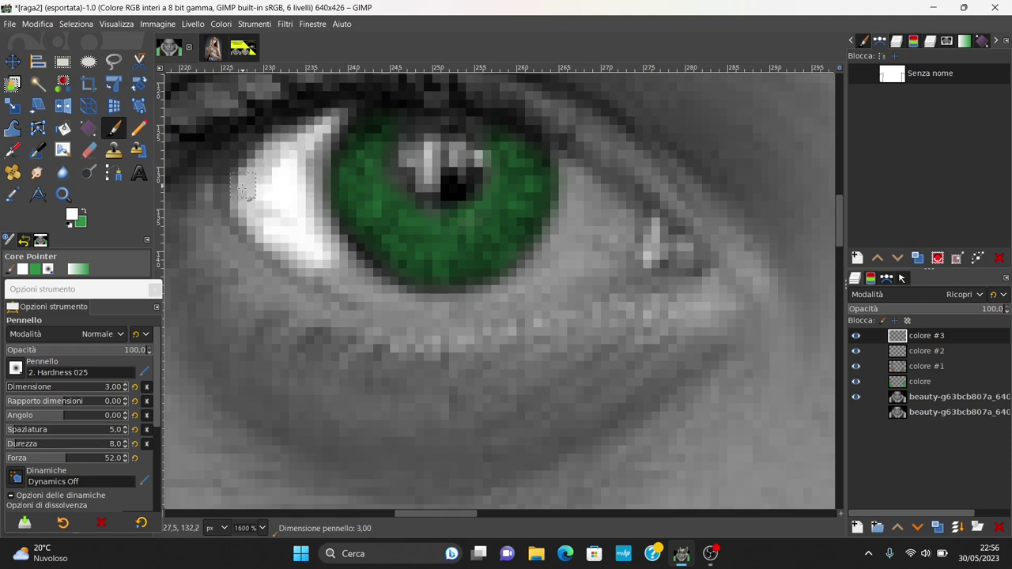
{"action": "mouse_move", "coordinate": [263, 231]}
{"action": "left_mouse_down"}
{"action": "mouse_move", "coordinate": [232, 203]}
{"action": "mouse_move", "coordinate": [257, 163]}
{"action": "mouse_move", "coordinate": [336, 269]}
{"action": "mouse_move", "coordinate": [372, 292]}
{"action": "mouse_move", "coordinate": [467, 312]}
{"action": "mouse_move", "coordinate": [571, 267]}
{"action": "left_mouse_up"}
{"action": "mouse_move", "coordinate": [517, 292]}
{"action": "left_mouse_down"}
{"action": "mouse_move", "coordinate": [486, 307]}
{"action": "mouse_move", "coordinate": [563, 234]}
{"action": "mouse_move", "coordinate": [578, 245]}
{"action": "mouse_move", "coordinate": [577, 178]}
{"action": "mouse_move", "coordinate": [598, 191]}
{"action": "mouse_move", "coordinate": [595, 234]}
{"action": "mouse_move", "coordinate": [590, 202]}
{"action": "mouse_move", "coordinate": [609, 229]}
{"action": "mouse_move", "coordinate": [586, 270]}
{"action": "mouse_move", "coordinate": [637, 223]}
{"action": "mouse_move", "coordinate": [578, 285]}
{"action": "mouse_move", "coordinate": [631, 253]}
{"action": "mouse_move", "coordinate": [567, 289]}
{"action": "mouse_move", "coordinate": [420, 304]}
{"action": "left_mouse_up"}
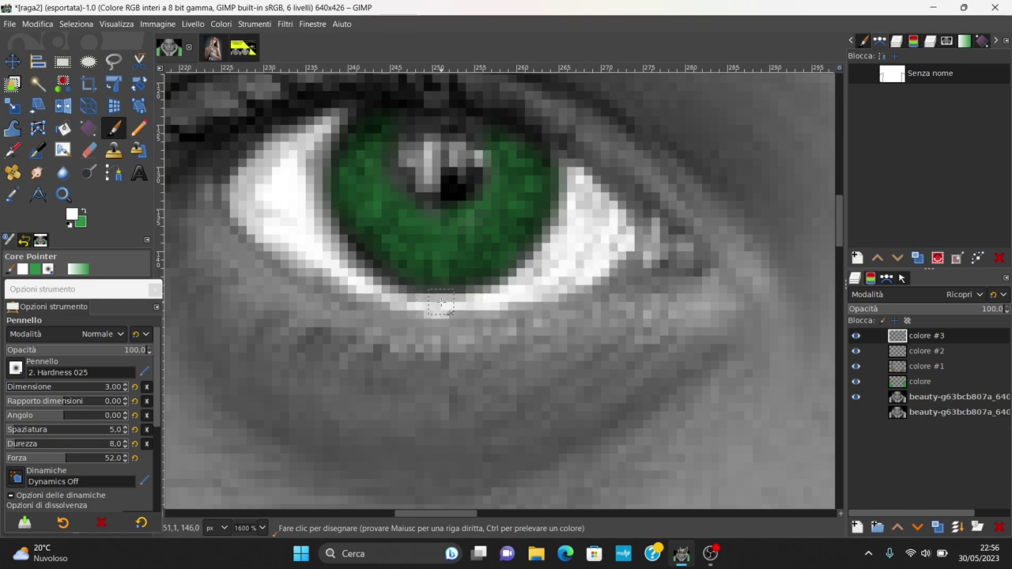
{"action": "scroll", "coordinate": [468, 308], "scroll_direction": "down", "scroll_amount": 3, "text": "ctrl"}
Paint white along the lower lid and iris edge, extending toward the outer eye corner
{"action": "scroll", "coordinate": [554, 316], "scroll_direction": "down", "scroll_amount": 3, "text": "ctrl"}
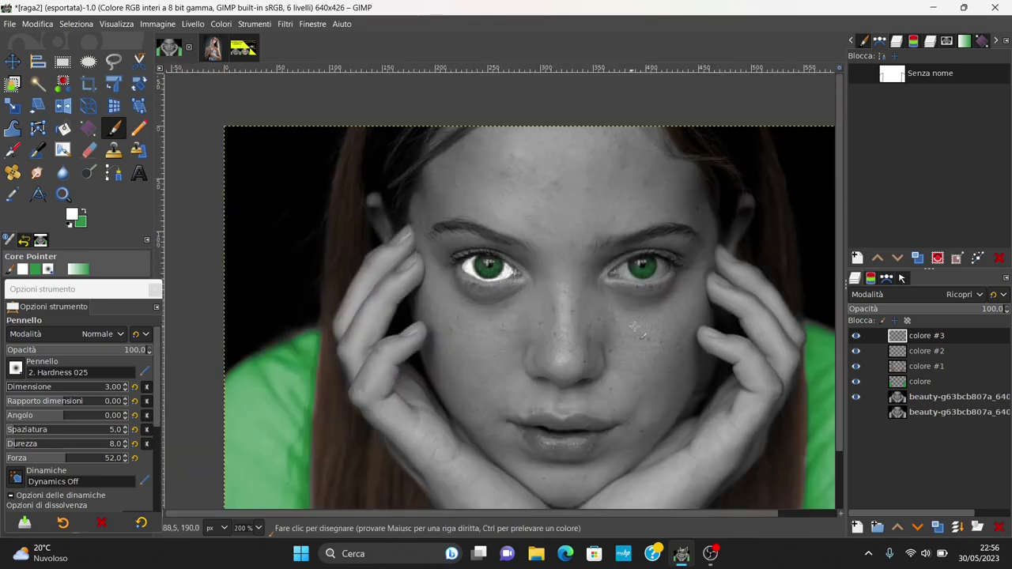
{"action": "scroll", "coordinate": [608, 320], "scroll_direction": "down", "scroll_amount": 1, "text": "ctrl"}
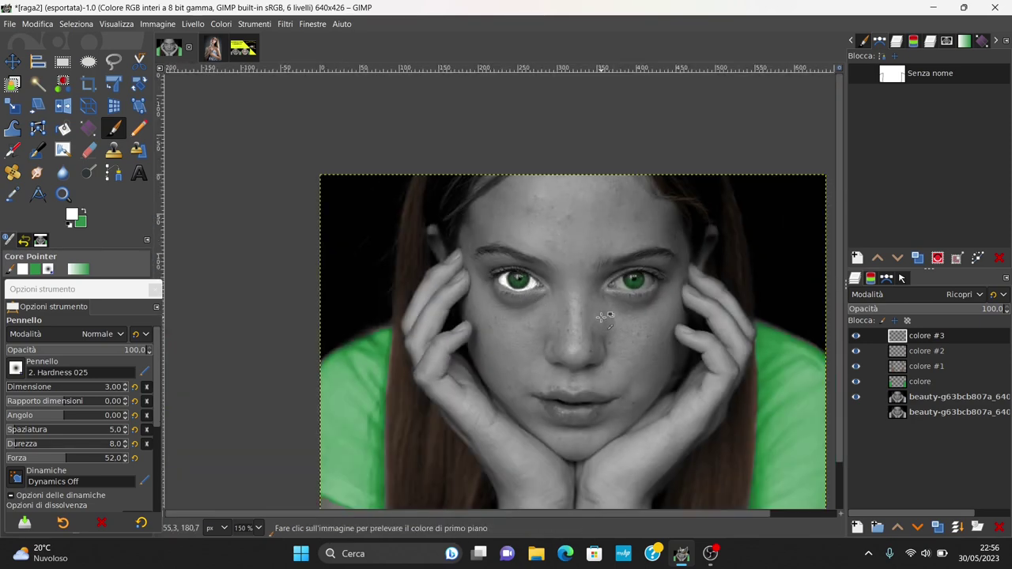
{"action": "scroll", "coordinate": [580, 314], "scroll_direction": "up", "scroll_amount": 4, "text": "ctrl"}
{"action": "scroll", "coordinate": [348, 190], "scroll_direction": "up", "scroll_amount": 2, "text": "ctrl"}
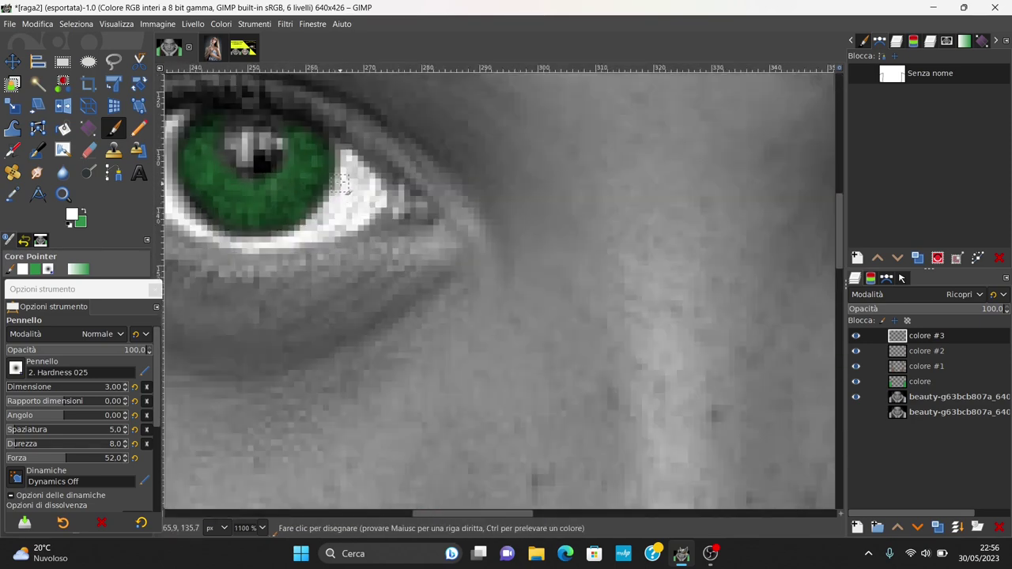
{"action": "scroll", "coordinate": [777, 205], "scroll_direction": "right", "scroll_amount": 10}
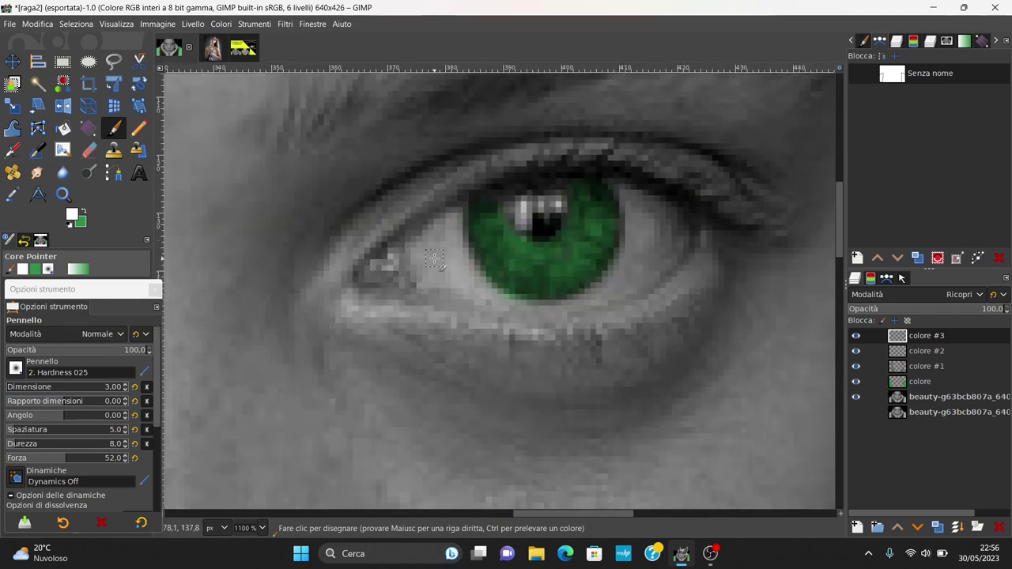
{"action": "scroll", "coordinate": [435, 258], "scroll_direction": "up", "scroll_amount": 1, "text": "ctrl"}
{"action": "mouse_move", "coordinate": [459, 225]}
{"action": "left_mouse_down"}
{"action": "mouse_move", "coordinate": [399, 254]}
{"action": "mouse_move", "coordinate": [455, 242]}
{"action": "mouse_move", "coordinate": [401, 247]}
{"action": "mouse_move", "coordinate": [482, 317]}
{"action": "mouse_move", "coordinate": [629, 337]}
{"action": "mouse_move", "coordinate": [786, 253]}
{"action": "left_mouse_up"}
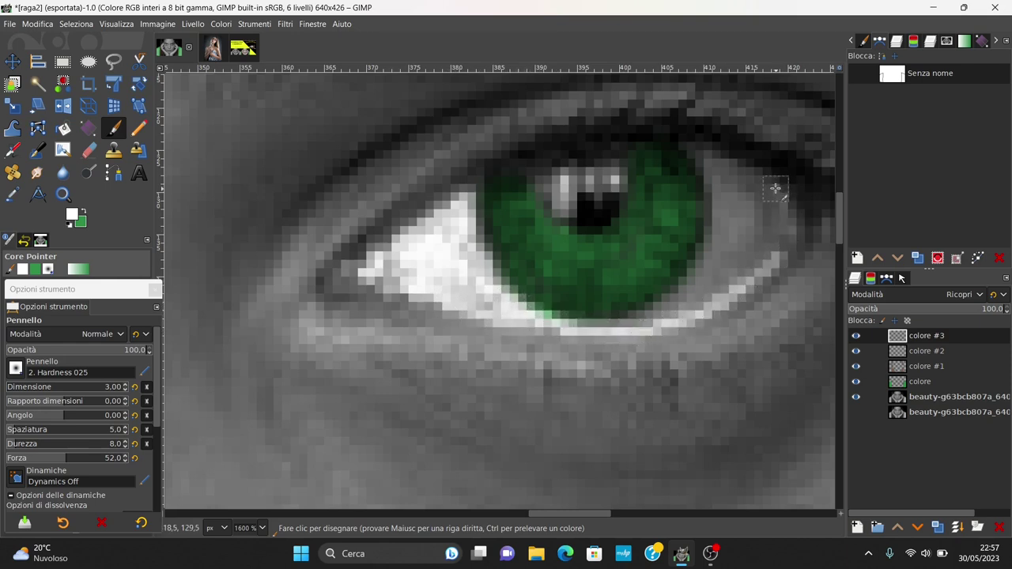
{"action": "left_click_drag", "start_coordinate": [725, 161], "coordinate": [658, 316]}
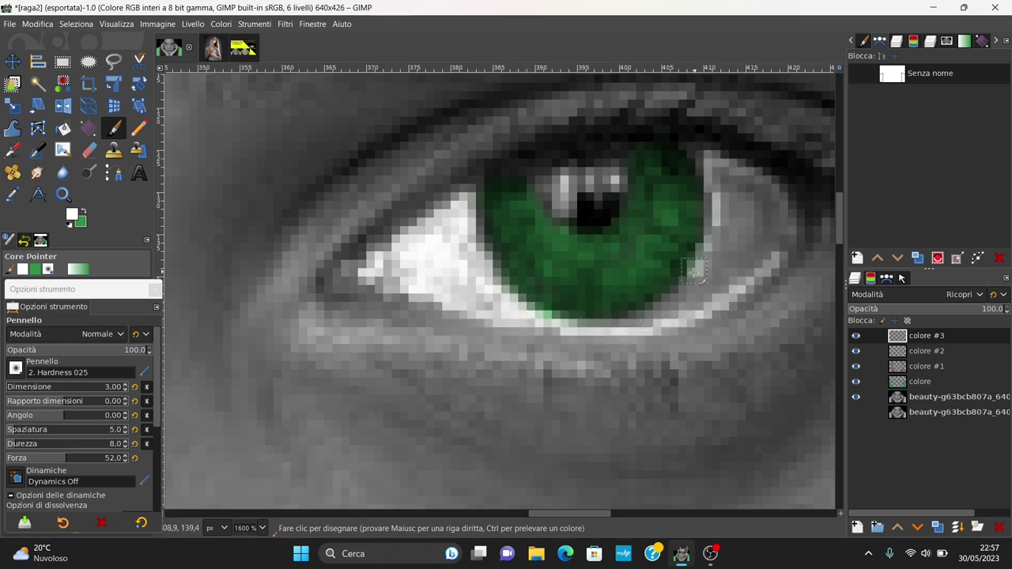
{"action": "mouse_move", "coordinate": [659, 316]}
{"action": "left_mouse_down"}
{"action": "mouse_move", "coordinate": [749, 247]}
{"action": "mouse_move", "coordinate": [759, 226]}
{"action": "mouse_move", "coordinate": [732, 186]}
{"action": "mouse_move", "coordinate": [755, 210]}
{"action": "mouse_move", "coordinate": [719, 266]}
{"action": "mouse_move", "coordinate": [734, 208]}
{"action": "mouse_move", "coordinate": [779, 223]}
{"action": "mouse_move", "coordinate": [769, 239]}
{"action": "left_mouse_up"}
With a size-6 brush, brighten the eye whites near the outer and inner corners, then view the whole portrait
{"action": "key", "text": "bracketright"}
{"action": "key", "text": "bracketright"}
{"action": "key", "text": "bracketright"}
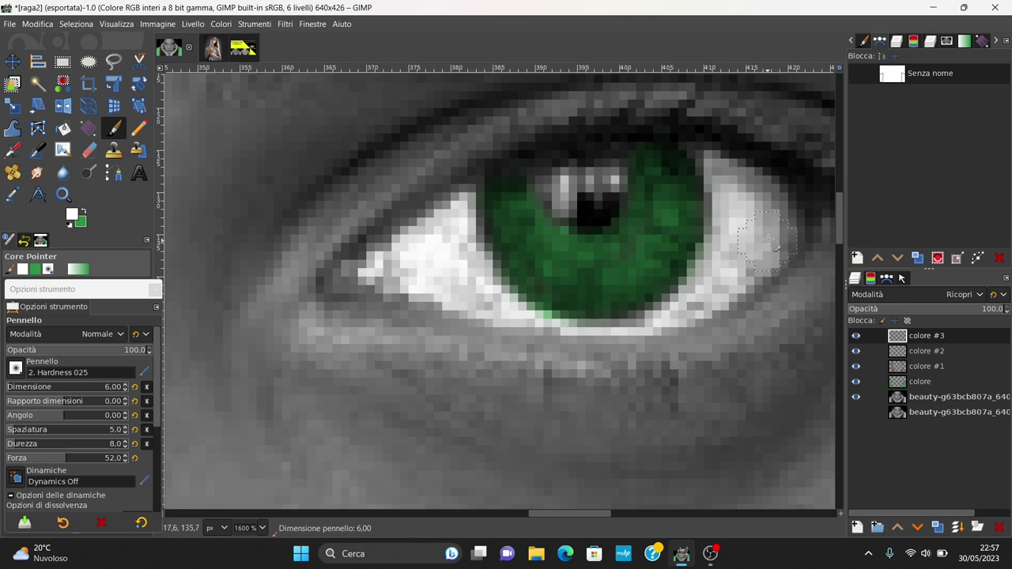
{"action": "left_click_drag", "start_coordinate": [753, 192], "coordinate": [736, 197]}
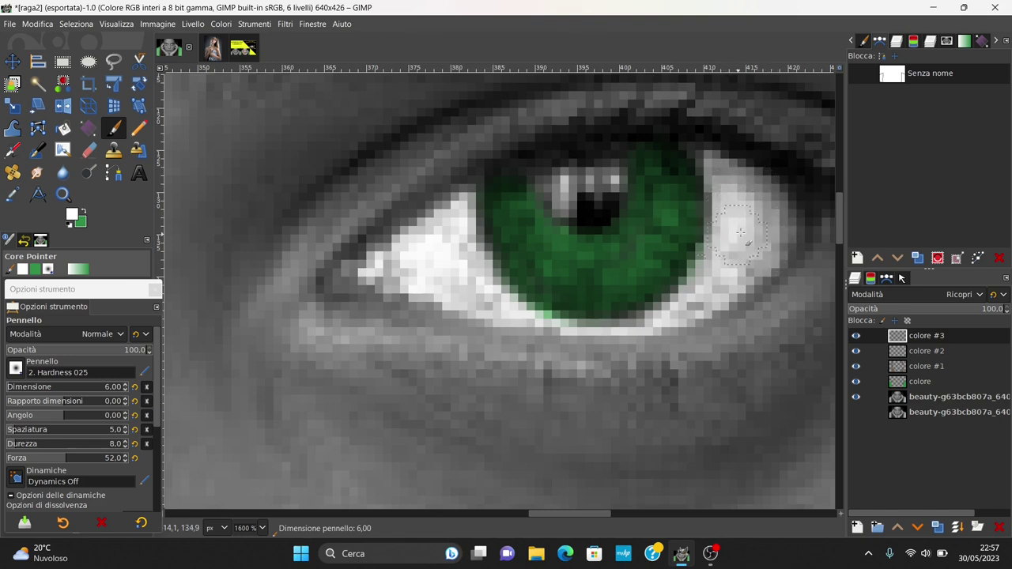
{"action": "scroll", "coordinate": [741, 230], "scroll_direction": "down", "scroll_amount": 1}
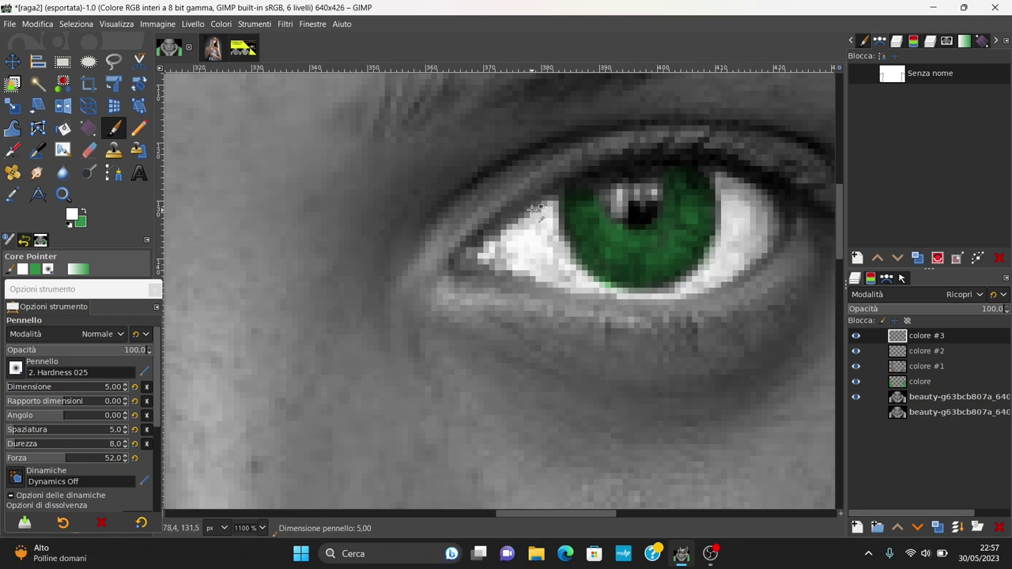
{"action": "scroll", "coordinate": [532, 215], "scroll_direction": "up", "scroll_amount": 2}
{"action": "scroll", "coordinate": [535, 214], "scroll_direction": "up", "scroll_amount": 2}
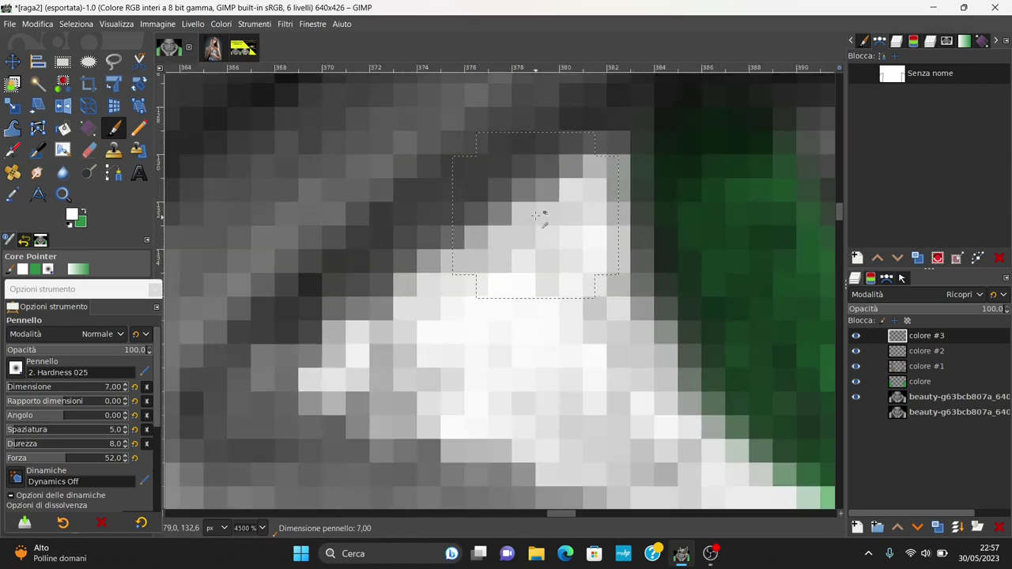
{"action": "mouse_move", "coordinate": [535, 215]}
{"action": "left_mouse_down"}
{"action": "mouse_move", "coordinate": [601, 135]}
{"action": "mouse_move", "coordinate": [553, 225]}
{"action": "left_mouse_up"}
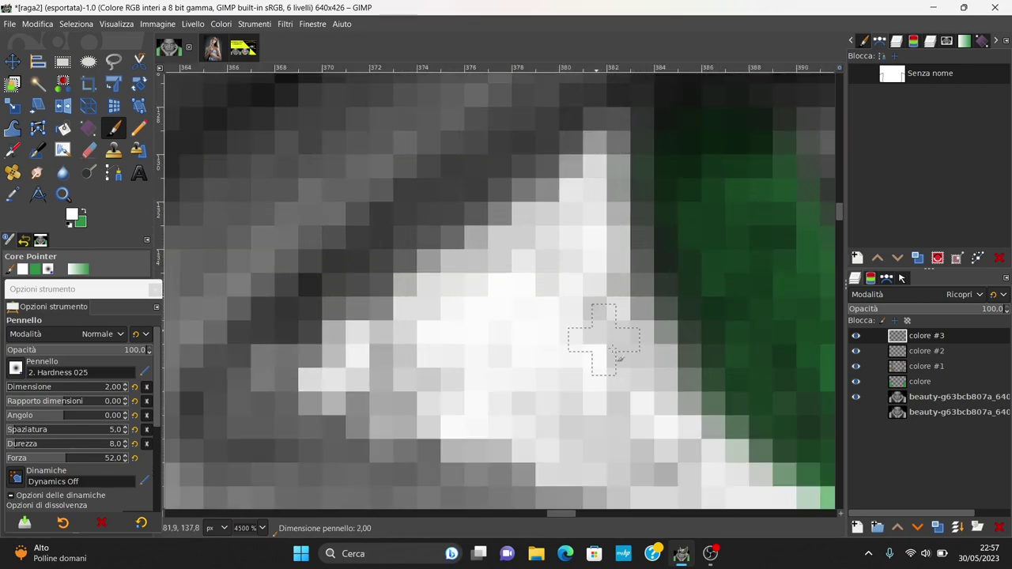
{"action": "scroll", "coordinate": [642, 333], "scroll_direction": "right", "scroll_amount": 3}
{"action": "scroll", "coordinate": [501, 312], "scroll_direction": "right", "scroll_amount": 3}
{"action": "scroll", "coordinate": [653, 280], "scroll_direction": "right", "scroll_amount": 3}
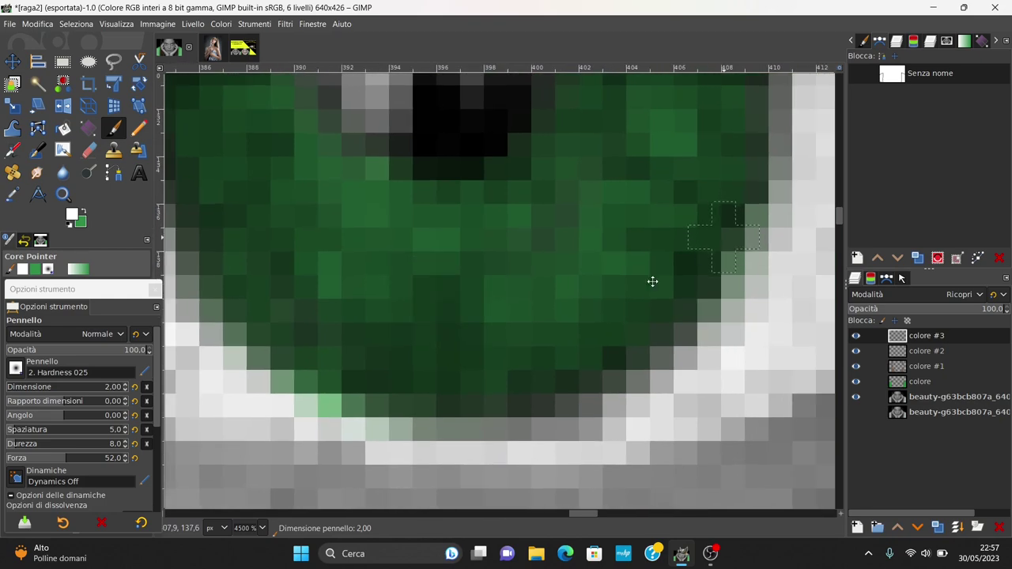
{"action": "scroll", "coordinate": [593, 259], "scroll_direction": "right", "scroll_amount": 2}
{"action": "scroll", "coordinate": [594, 258], "scroll_direction": "up", "scroll_amount": 1}
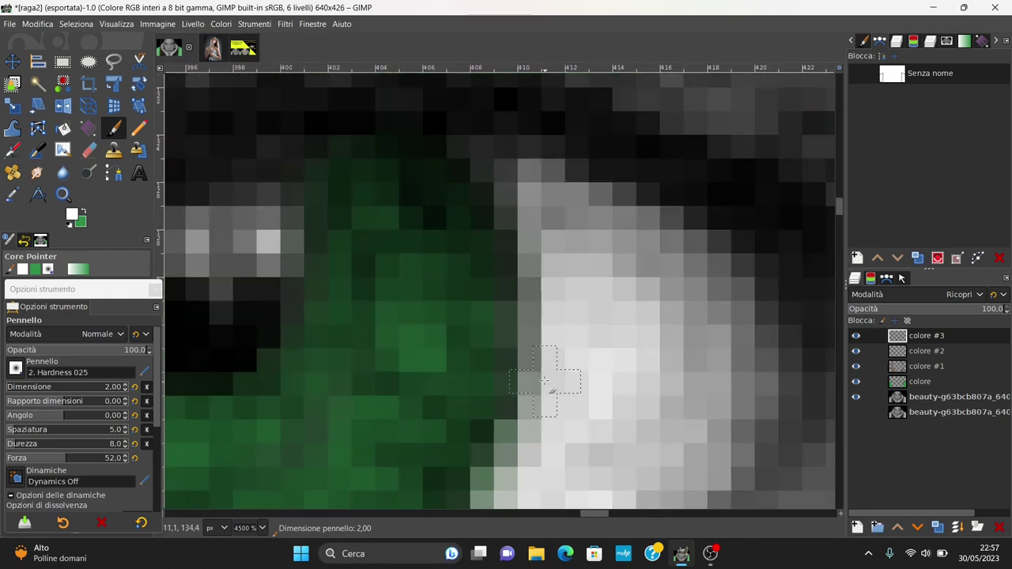
{"action": "scroll", "coordinate": [544, 381], "scroll_direction": "down", "scroll_amount": 8}
{"action": "scroll", "coordinate": [476, 375], "scroll_direction": "down", "scroll_amount": 4}
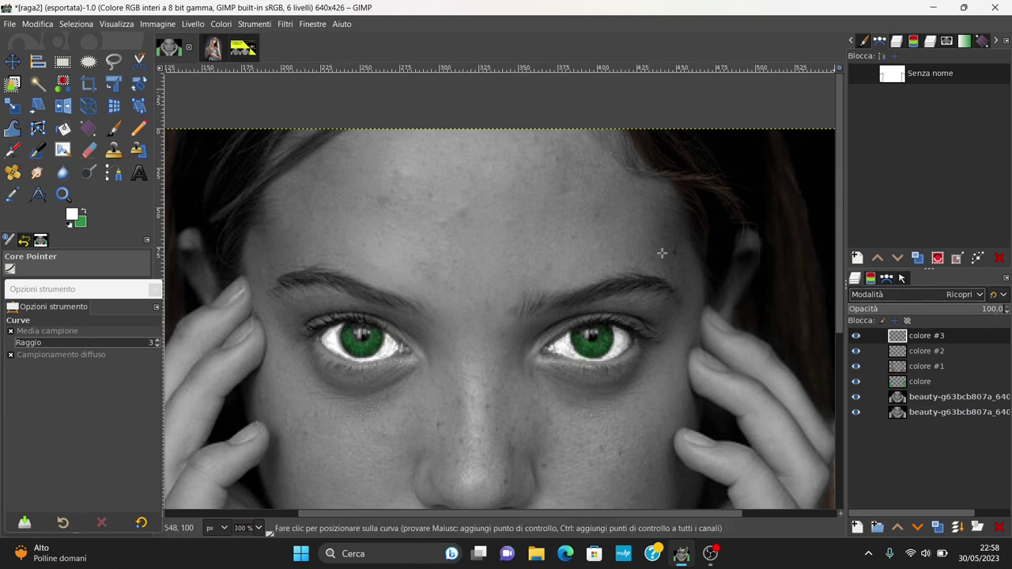
Apply a Curves adjustment with an added midpoint and a lowered top endpoint to dim highlights
{"action": "left_click", "coordinate": [221, 24]}
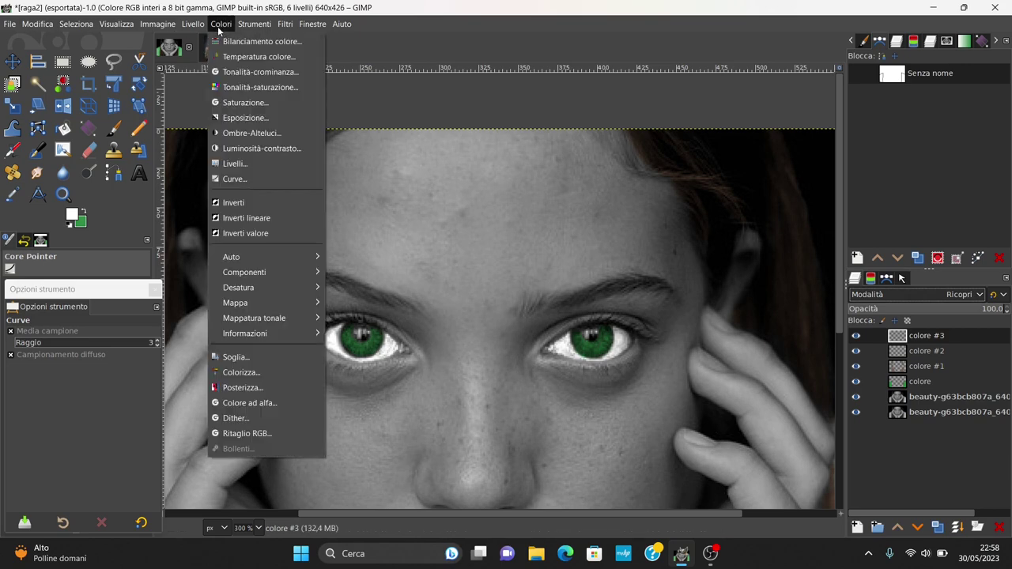
{"action": "left_click", "coordinate": [244, 183]}
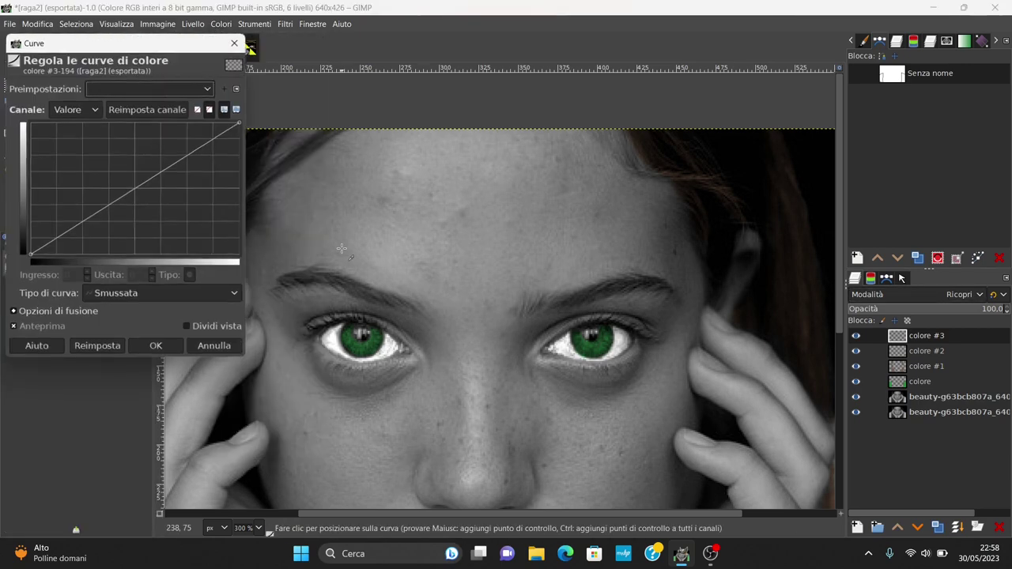
{"action": "left_click", "coordinate": [132, 193]}
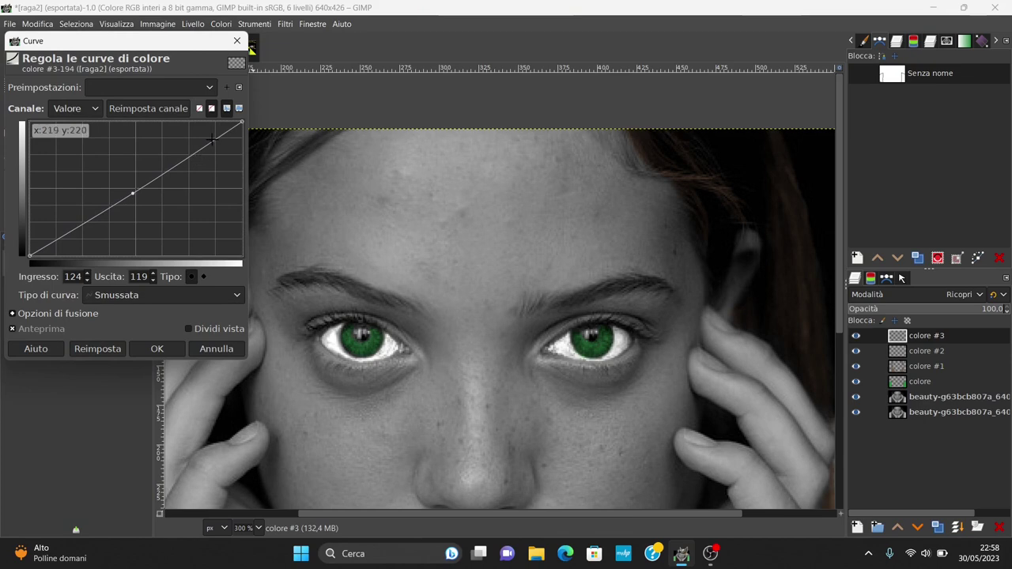
{"action": "left_click_drag", "start_coordinate": [243, 120], "coordinate": [236, 122]}
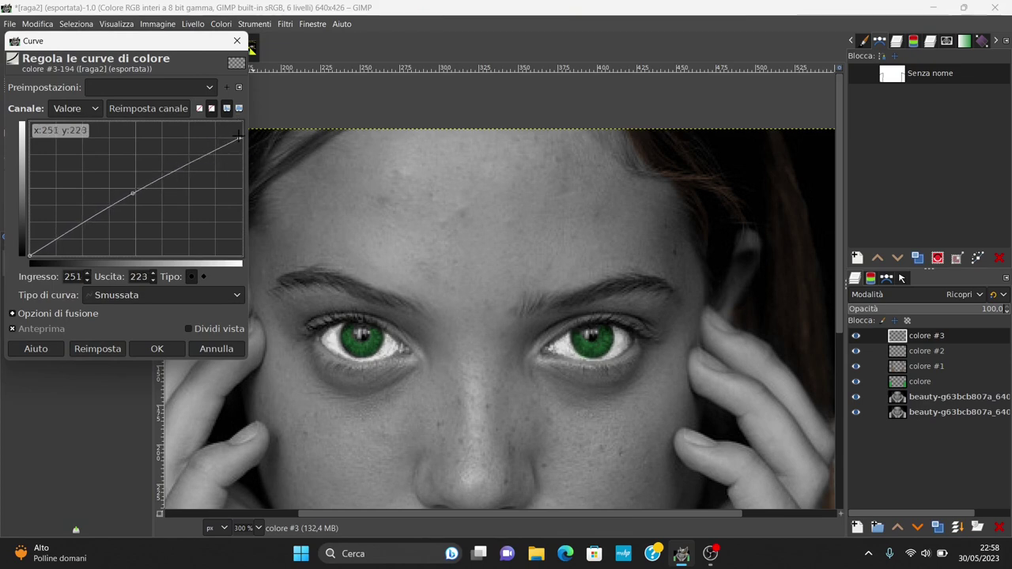
{"action": "left_click", "coordinate": [238, 40]}
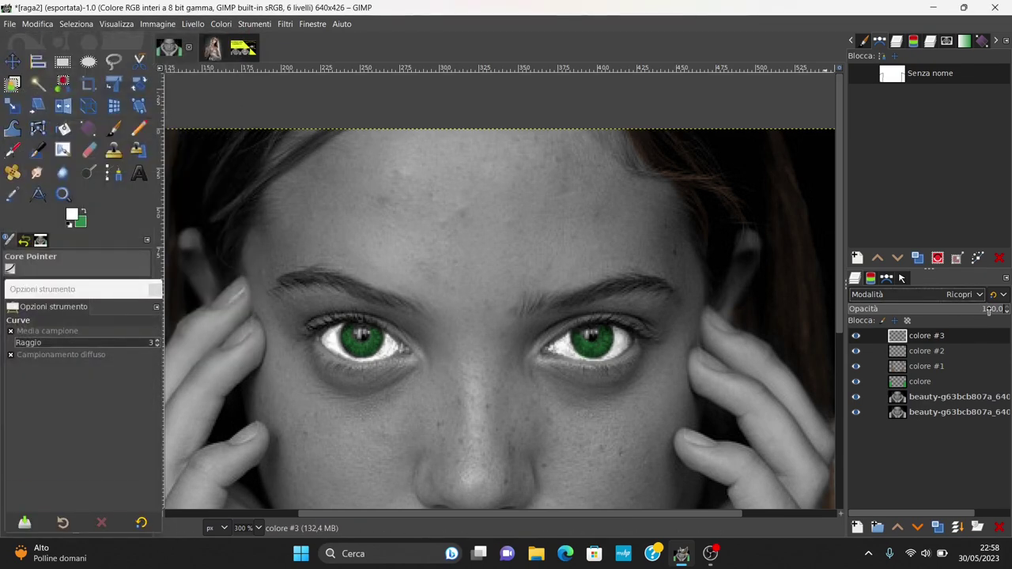
Lower the colore #3 layer opacity to 26.7
{"action": "left_click_drag", "start_coordinate": [994, 315], "coordinate": [932, 316]}
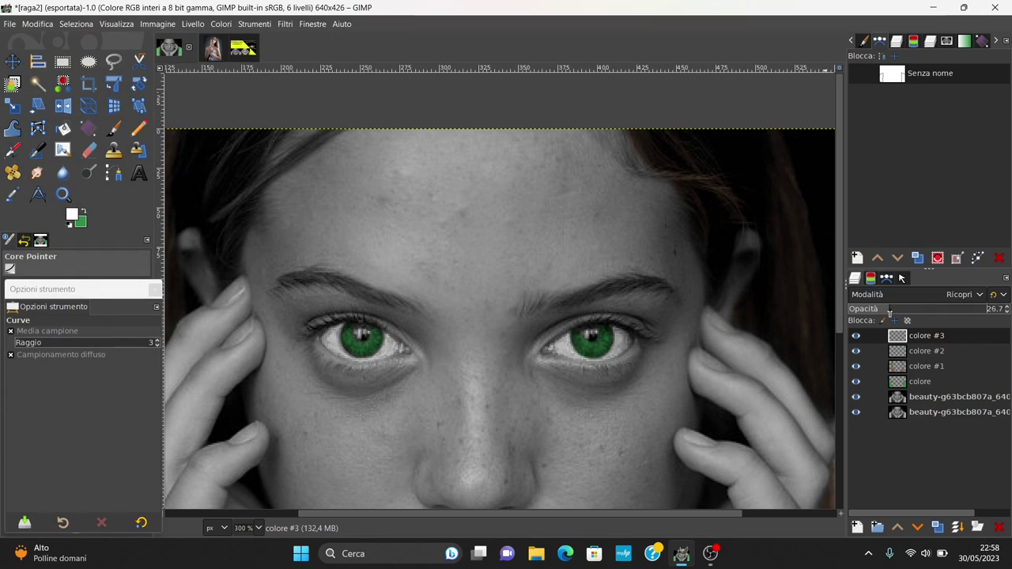
{"action": "mouse_move", "coordinate": [896, 311]}
{"action": "left_mouse_down"}
{"action": "mouse_move", "coordinate": [881, 311]}
{"action": "mouse_move", "coordinate": [890, 311]}
{"action": "left_mouse_up"}
{"action": "scroll", "coordinate": [446, 381], "scroll_direction": "down", "scroll_amount": 5}
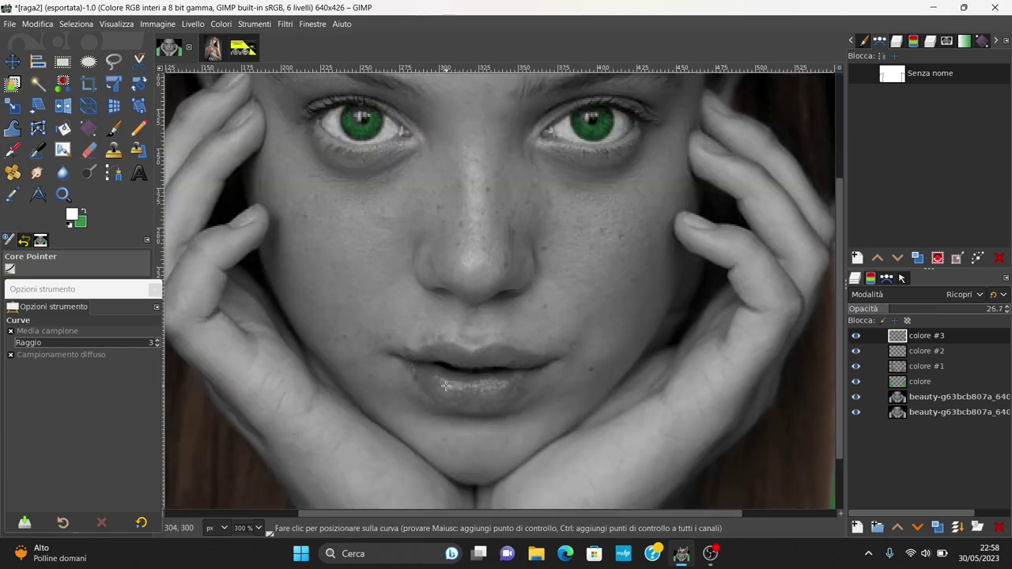
{"action": "scroll", "coordinate": [447, 381], "scroll_direction": "up", "scroll_amount": 3}
{"action": "scroll", "coordinate": [446, 382], "scroll_direction": "down", "scroll_amount": 1}
{"action": "scroll", "coordinate": [446, 381], "scroll_direction": "down", "scroll_amount": 1}
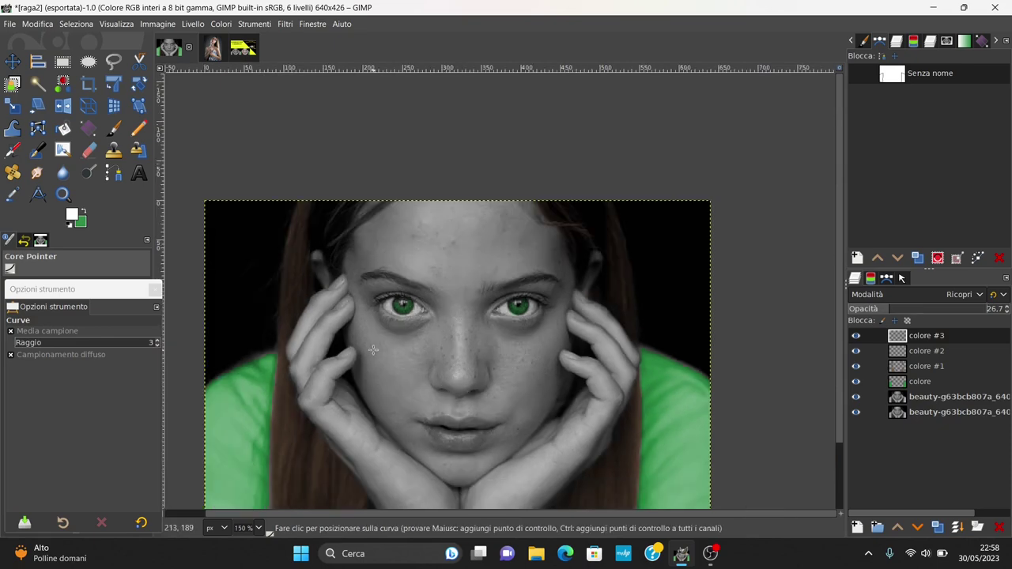
Take a pale skin tone from the reference photo and return to the paintbrush on raga2
{"action": "left_click", "coordinate": [212, 49]}
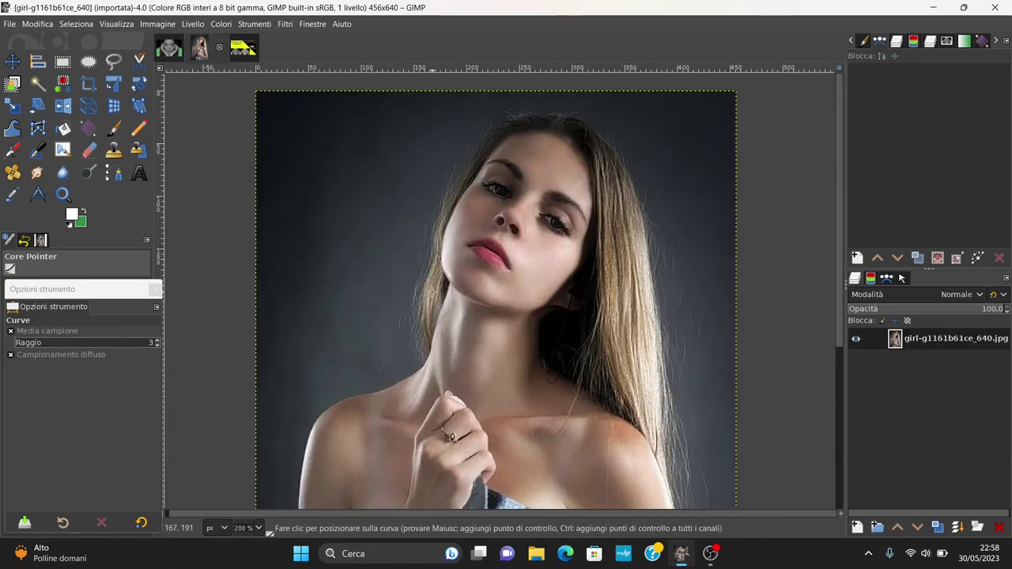
{"action": "left_click", "coordinate": [14, 197]}
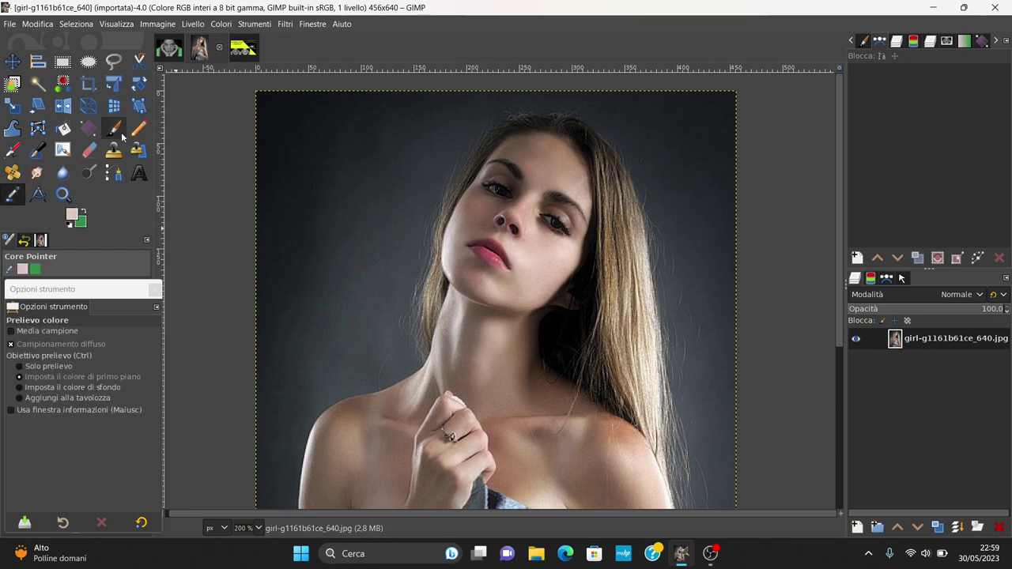
{"action": "left_click", "coordinate": [169, 50]}
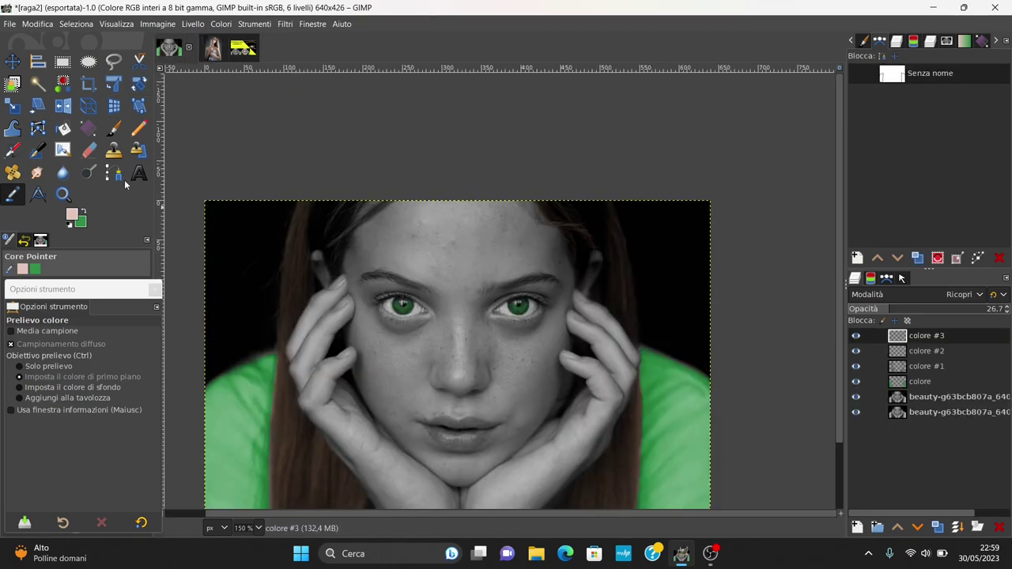
{"action": "left_click", "coordinate": [113, 128]}
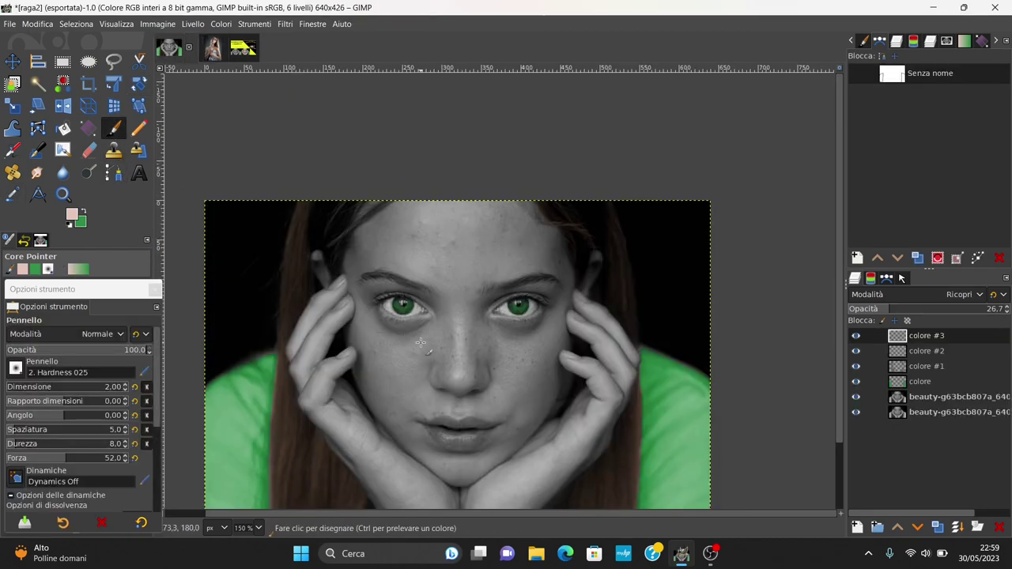
With a larger brush, paint skin tone over the right cheek
{"action": "scroll", "coordinate": [425, 390], "scroll_direction": "down", "scroll_amount": 2}
{"action": "key", "text": "bracketright"}
{"action": "key", "text": "bracketright"}
{"action": "key", "text": "bracketright"}
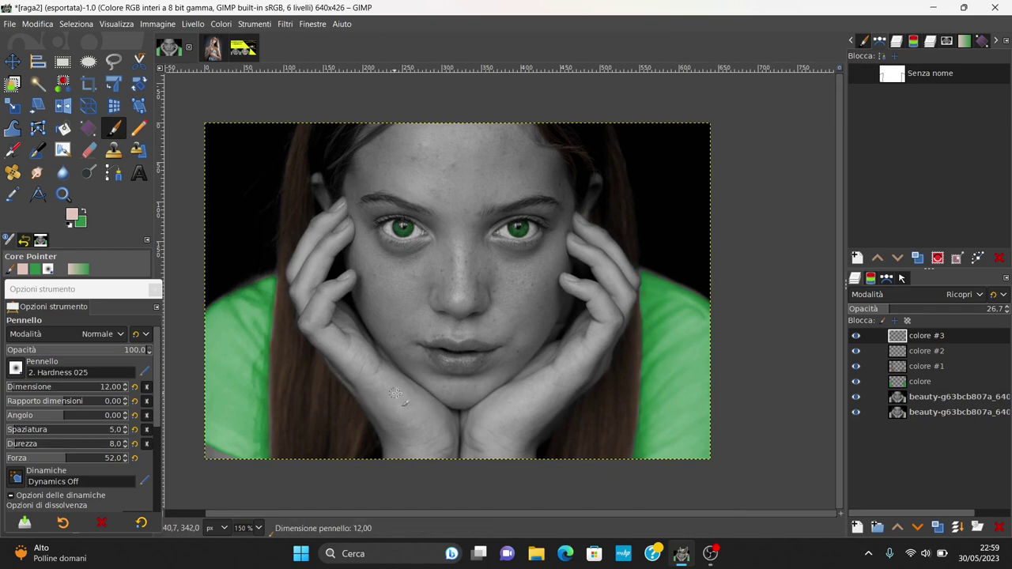
{"action": "scroll", "coordinate": [396, 393], "scroll_direction": "up", "scroll_amount": 1}
{"action": "scroll", "coordinate": [395, 393], "scroll_direction": "up", "scroll_amount": 1}
{"action": "scroll", "coordinate": [430, 435], "scroll_direction": "down", "scroll_amount": 3}
{"action": "key", "text": "bracketright"}
{"action": "key", "text": "bracketright"}
{"action": "key", "text": "bracketright"}
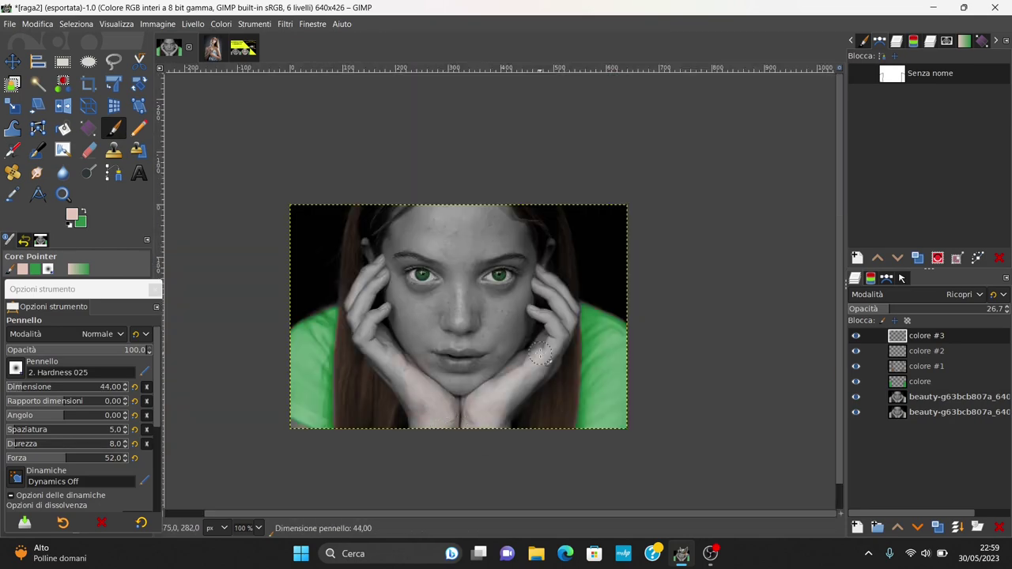
{"action": "scroll", "coordinate": [540, 353], "scroll_direction": "up", "scroll_amount": 3}
{"action": "left_click_drag", "start_coordinate": [611, 221], "coordinate": [408, 245]}
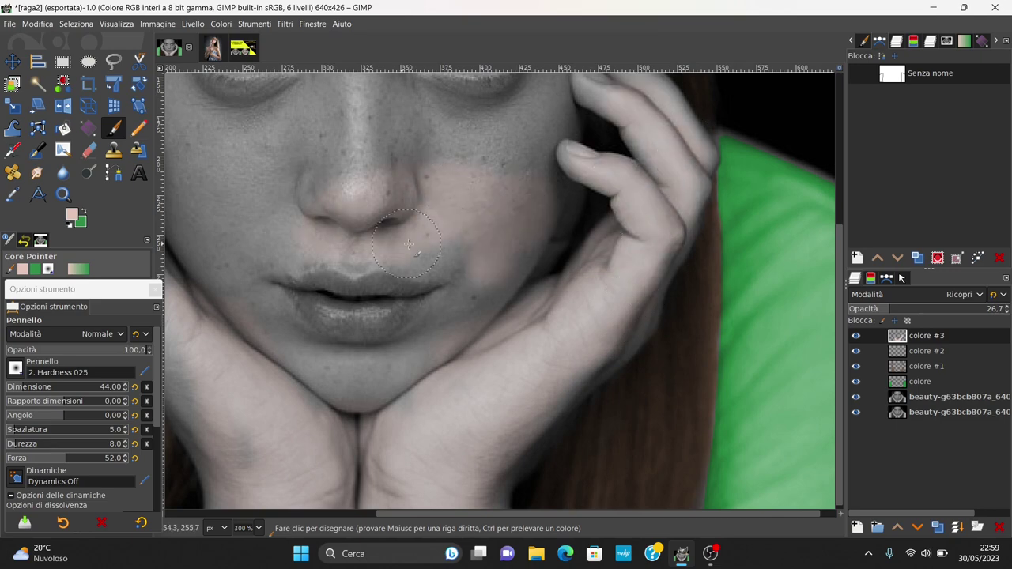
{"action": "scroll", "coordinate": [318, 226], "scroll_direction": "down", "scroll_amount": 2}
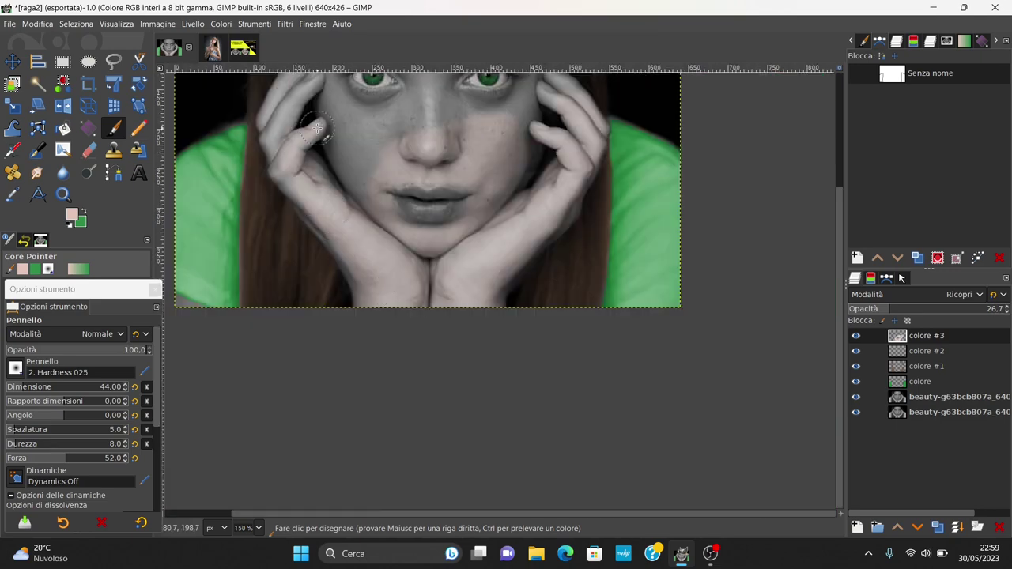
{"action": "scroll", "coordinate": [317, 128], "scroll_direction": "up", "scroll_amount": 2}
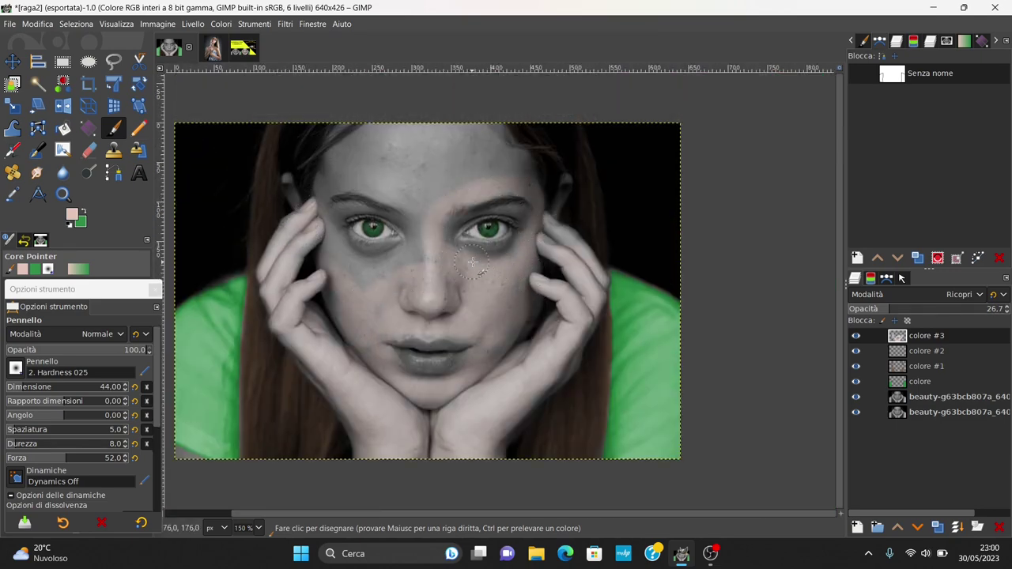
Erase colour from the lips, then brush skin tone under the eyes at size 10
{"action": "key", "text": "4"}
{"action": "key", "text": "shift+e"}
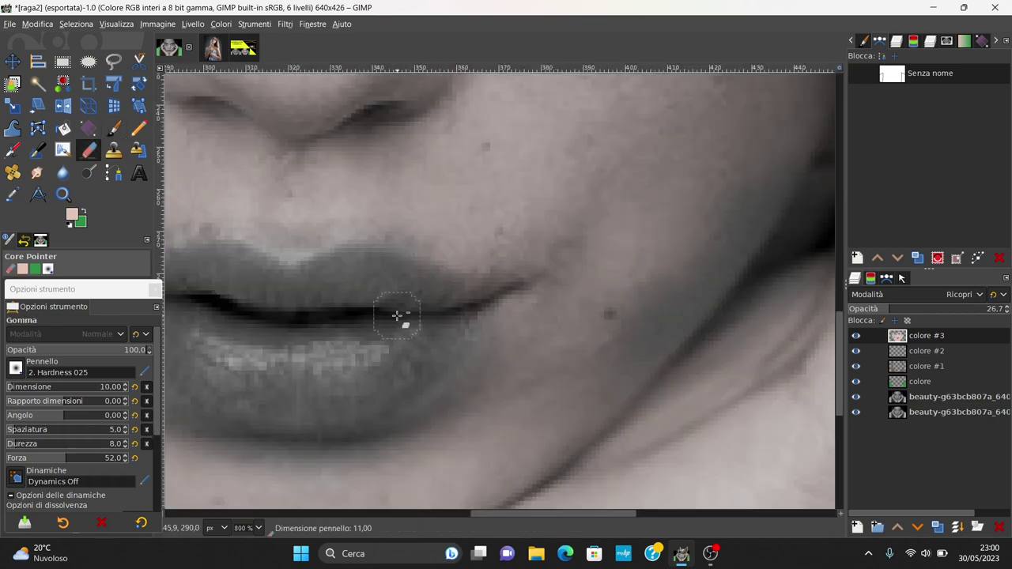
{"action": "scroll", "coordinate": [397, 315], "scroll_direction": "down", "scroll_amount": 2}
{"action": "scroll", "coordinate": [506, 293], "scroll_direction": "down", "scroll_amount": 1}
{"action": "scroll", "coordinate": [385, 228], "scroll_direction": "down", "scroll_amount": 1}
{"action": "key", "text": "p"}
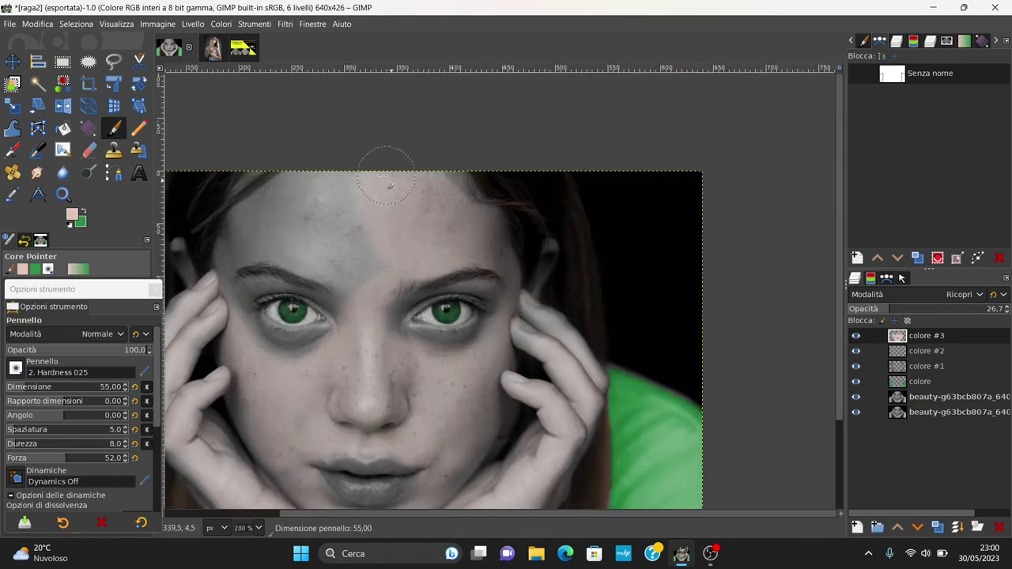
{"action": "key", "text": "4"}
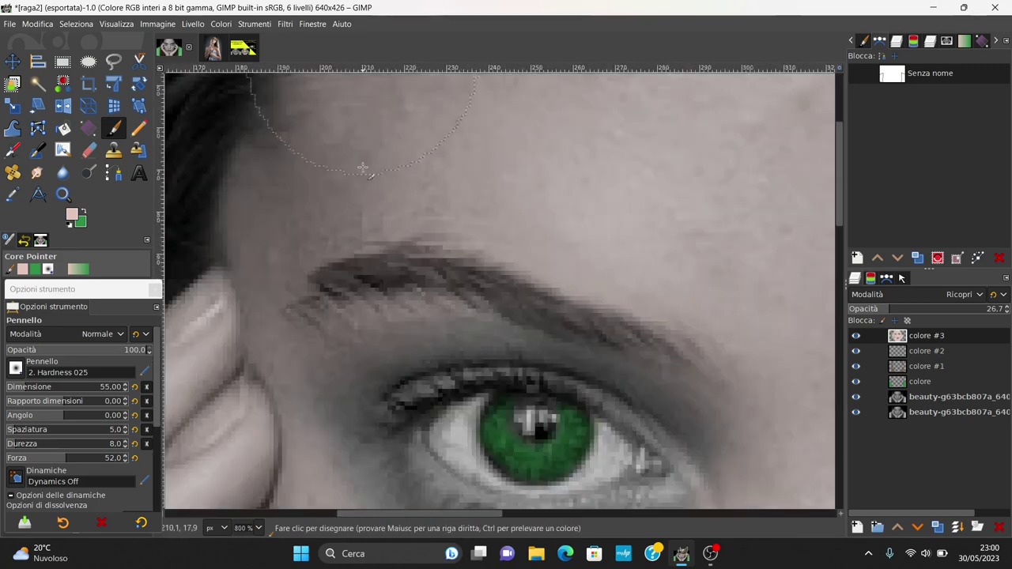
{"action": "scroll", "coordinate": [363, 168], "scroll_direction": "down", "scroll_amount": 3}
{"action": "key", "text": "4"}
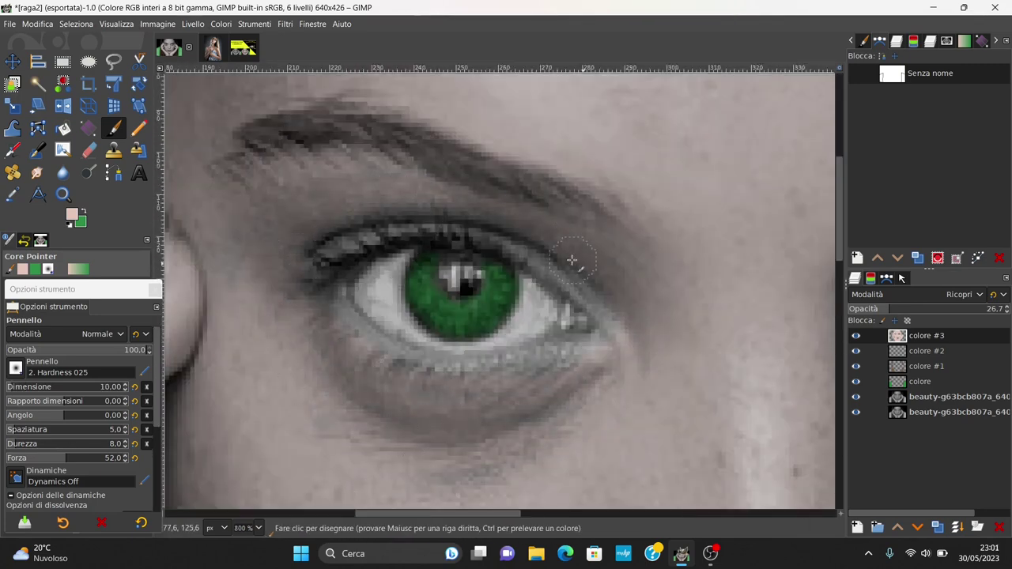
{"action": "scroll", "coordinate": [572, 260], "scroll_direction": "right", "scroll_amount": 5}
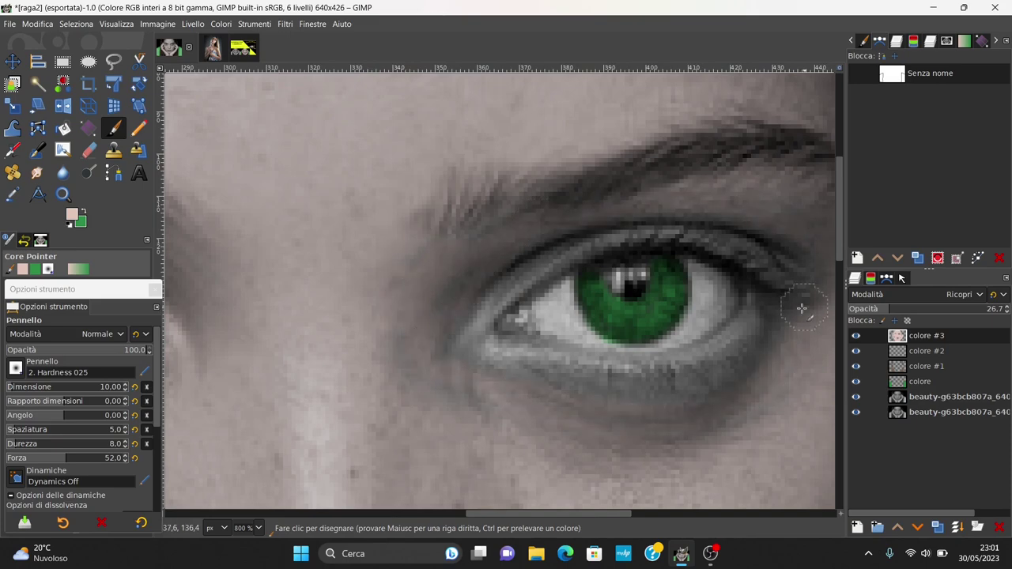
{"action": "left_click_drag", "start_coordinate": [803, 309], "coordinate": [404, 325]}
Enlarge the brush to size 15 and pan around the face to check the skin colouring
{"action": "scroll", "coordinate": [828, 276], "scroll_direction": "down", "scroll_amount": 2}
{"action": "key", "text": "bracketright"}
{"action": "key", "text": "bracketright"}
{"action": "key", "text": "bracketright"}
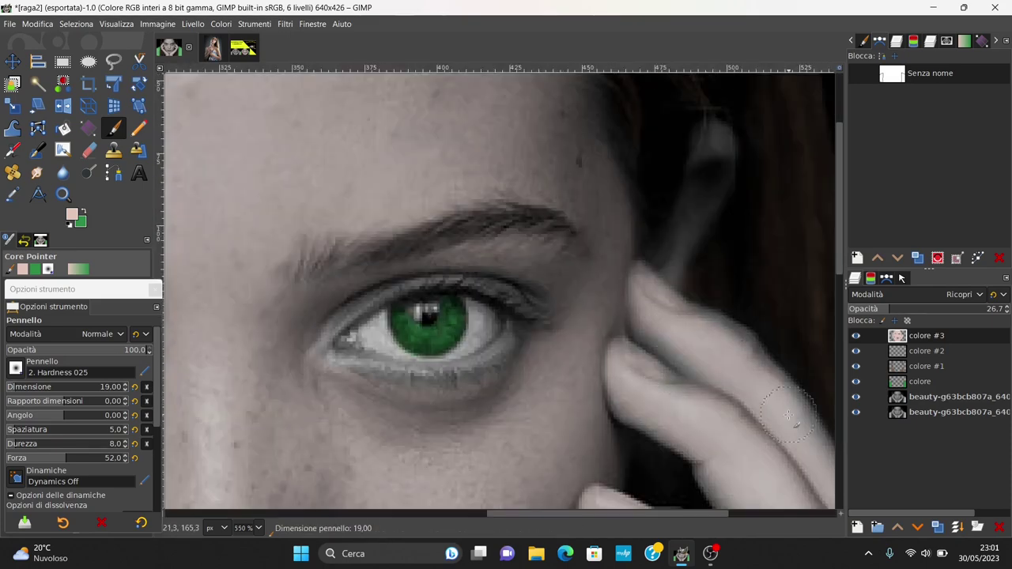
{"action": "scroll", "coordinate": [678, 242], "scroll_direction": "up", "scroll_amount": 1}
{"action": "scroll", "coordinate": [506, 317], "scroll_direction": "down", "scroll_amount": 6}
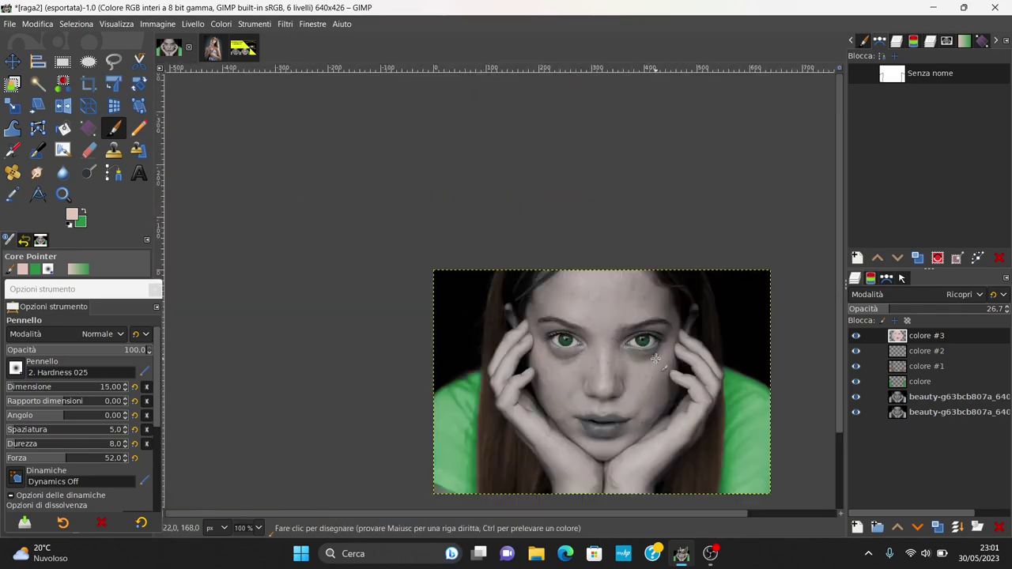
{"action": "scroll", "coordinate": [522, 348], "scroll_direction": "up", "scroll_amount": 1}
{"action": "scroll", "coordinate": [544, 383], "scroll_direction": "up", "scroll_amount": 4}
{"action": "scroll", "coordinate": [544, 383], "scroll_direction": "down", "scroll_amount": 5}
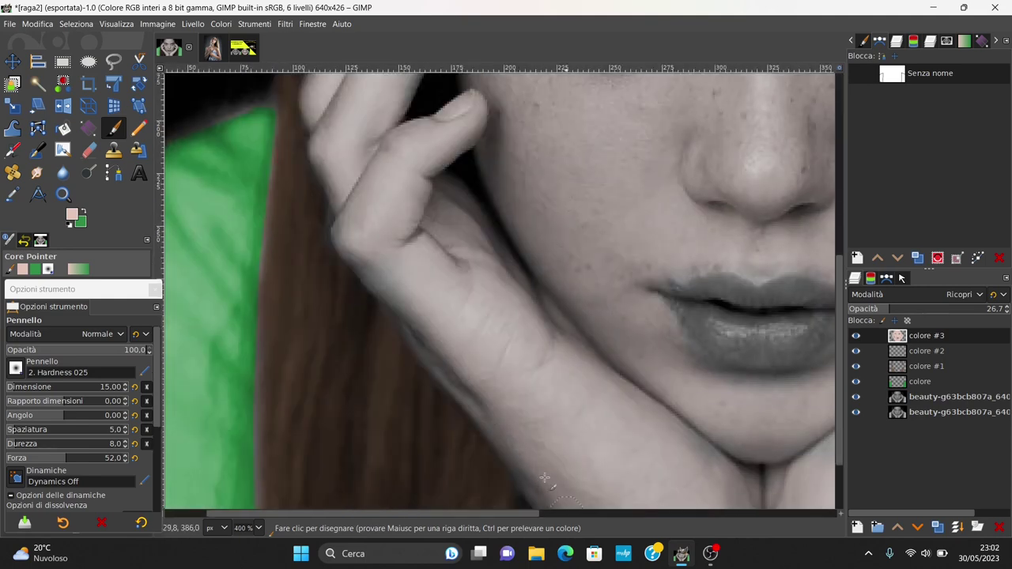
{"action": "scroll", "coordinate": [731, 453], "scroll_direction": "down", "scroll_amount": 4}
{"action": "scroll", "coordinate": [693, 350], "scroll_direction": "right", "scroll_amount": 4}
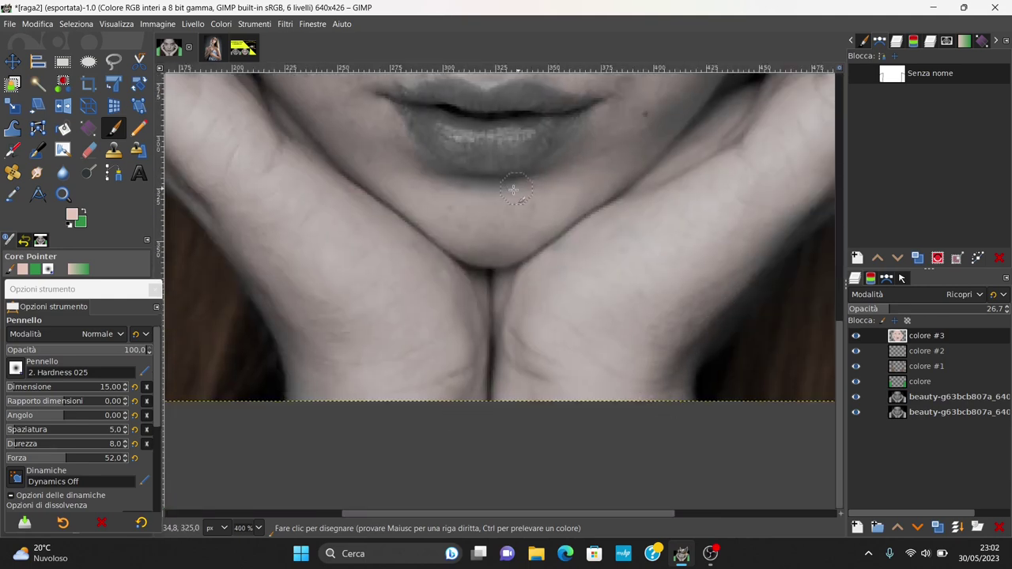
{"action": "scroll", "coordinate": [554, 238], "scroll_direction": "up", "scroll_amount": 3}
{"action": "scroll", "coordinate": [585, 261], "scroll_direction": "down", "scroll_amount": 5}
{"action": "scroll", "coordinate": [633, 147], "scroll_direction": "up", "scroll_amount": 2}
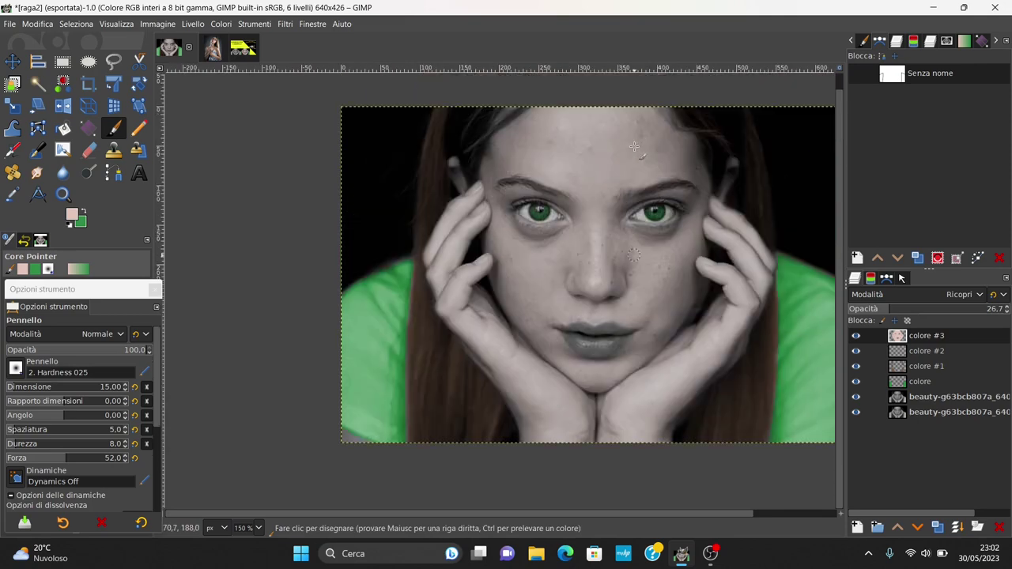
{"action": "scroll", "coordinate": [593, 237], "scroll_direction": "up", "scroll_amount": 1}
{"action": "scroll", "coordinate": [542, 314], "scroll_direction": "up", "scroll_amount": 1}
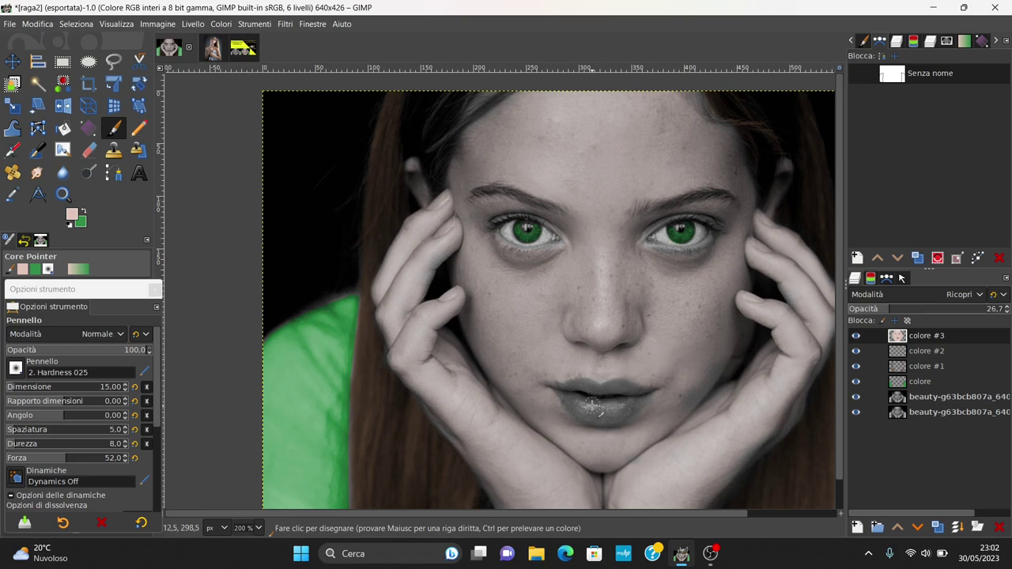
Add a new layer colore #4 in Ricopri blend mode
{"action": "left_click", "coordinate": [856, 527]}
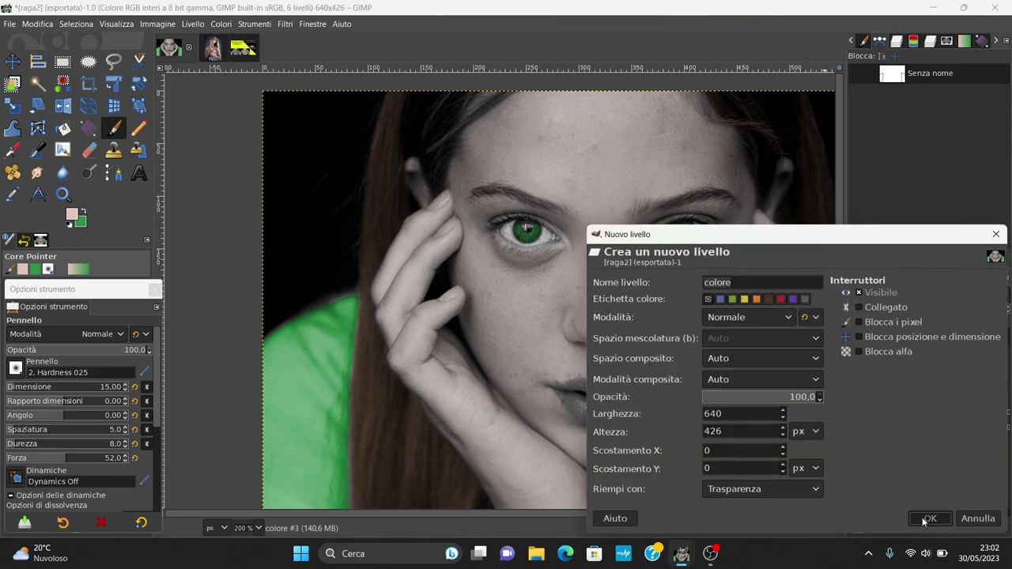
{"action": "left_click", "coordinate": [926, 515]}
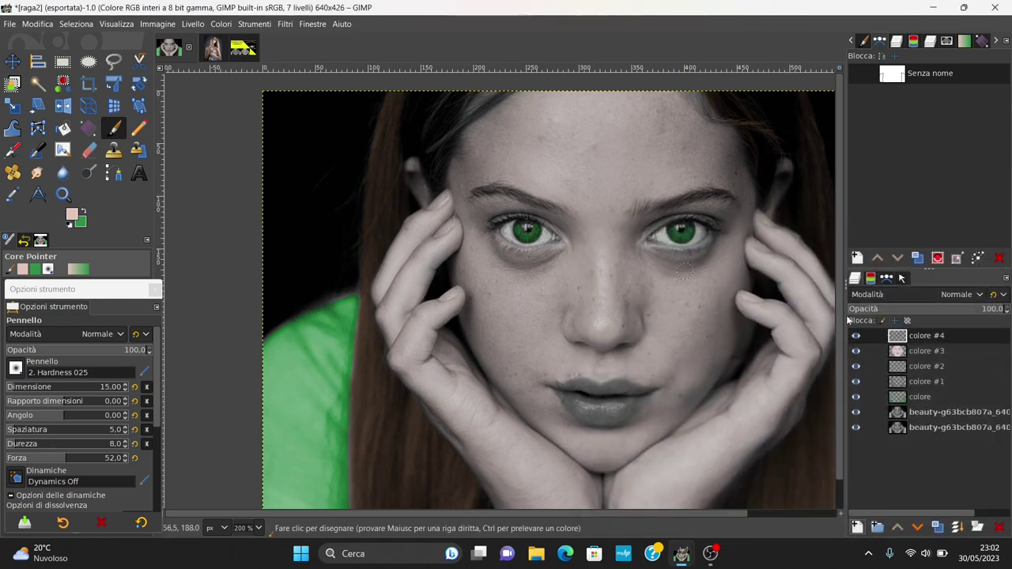
{"action": "left_click", "coordinate": [922, 294]}
{"action": "left_click", "coordinate": [892, 248]}
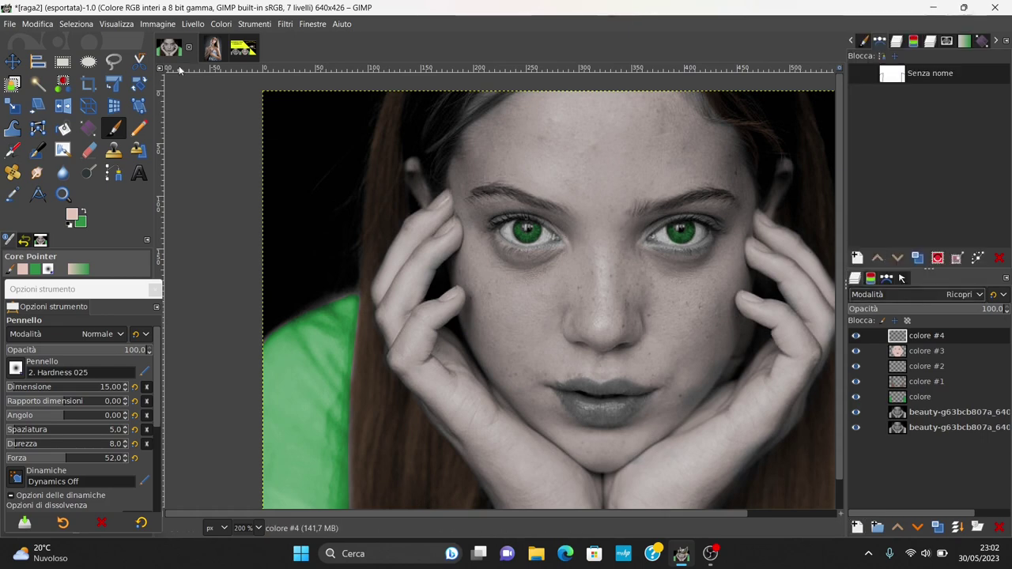
Sample the deep red of the reference photo's lips and return to the paintbrush on raga2
{"action": "key", "text": "ctrl+Tab"}
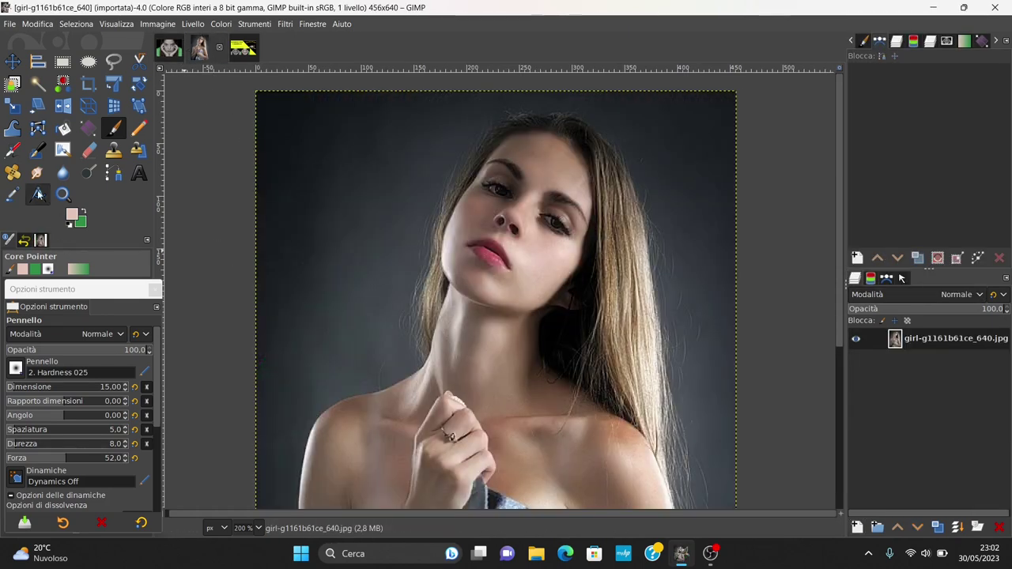
{"action": "left_click", "coordinate": [11, 198]}
{"action": "left_click", "coordinate": [485, 254]}
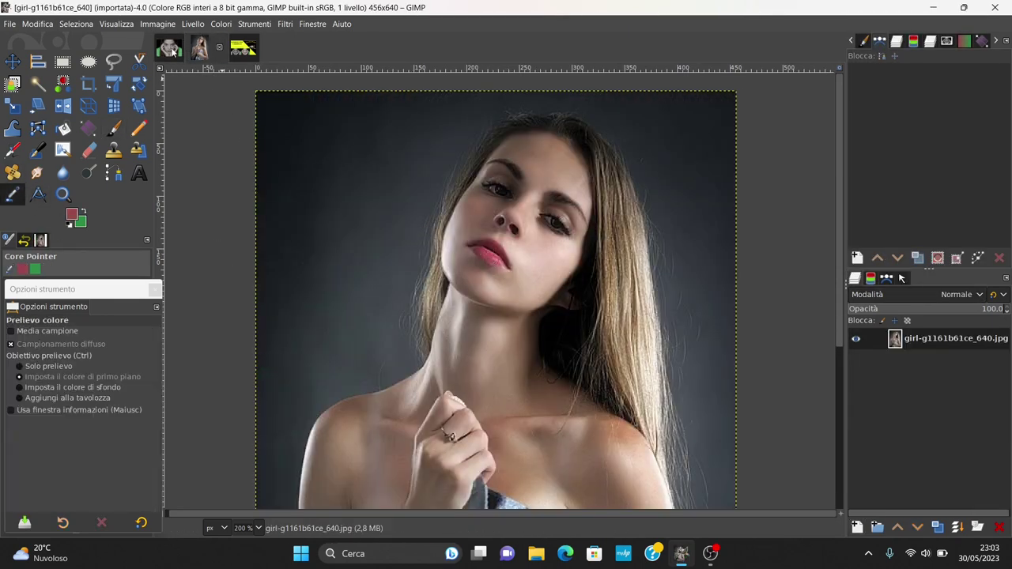
{"action": "left_click", "coordinate": [168, 47]}
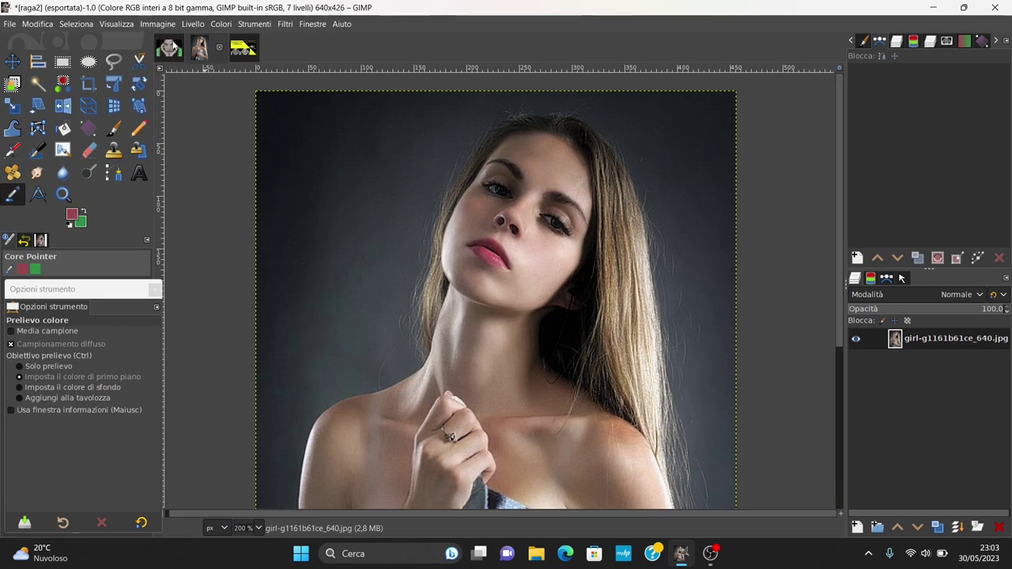
{"action": "left_click", "coordinate": [113, 128]}
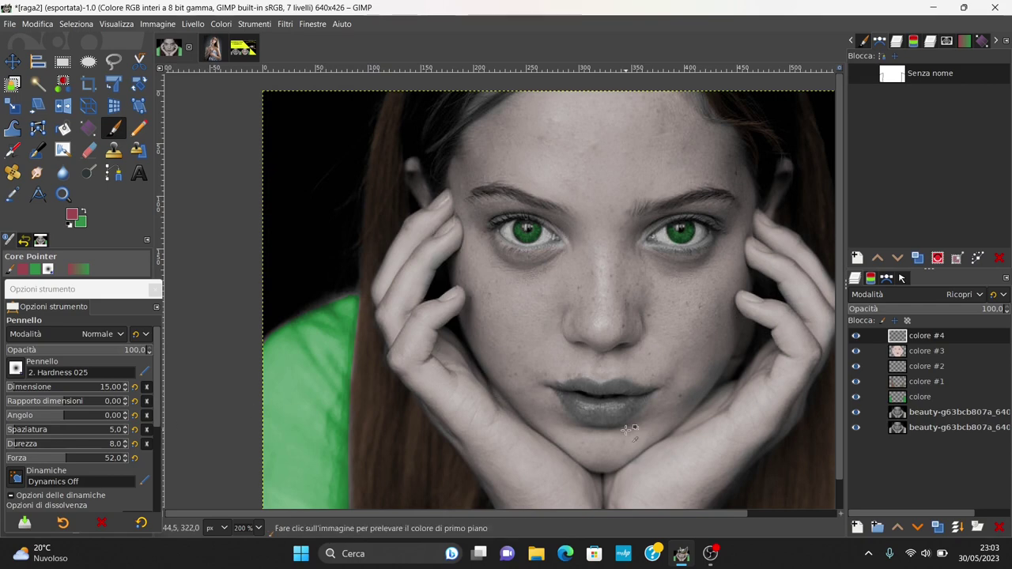
Paint the upper and lower lips deep red using brush sizes 8 to 19
{"action": "scroll", "coordinate": [553, 383], "scroll_direction": "up", "scroll_amount": 5}
{"action": "key", "text": "bracketleft"}
{"action": "key", "text": "bracketleft"}
{"action": "key", "text": "bracketleft"}
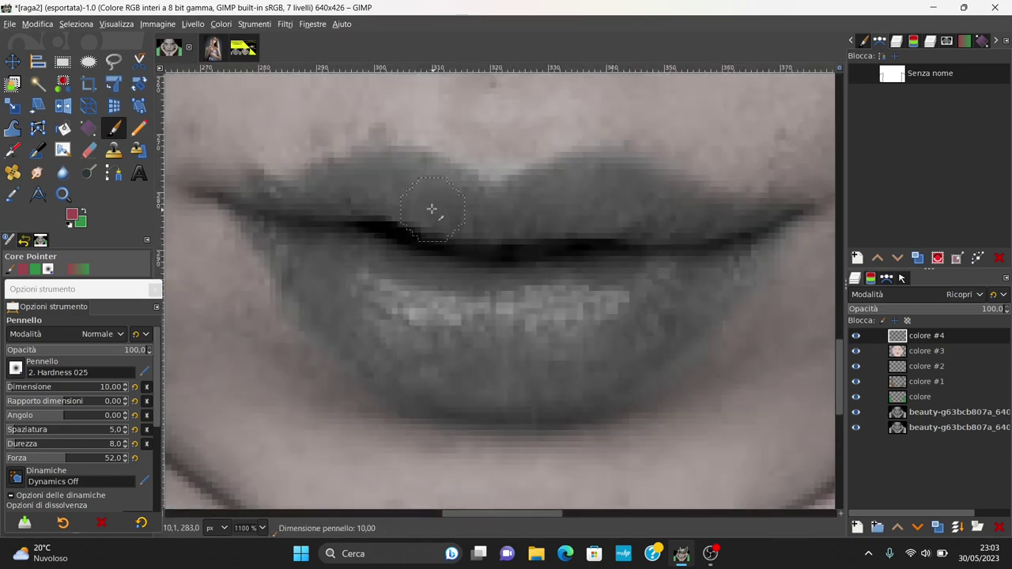
{"action": "mouse_move", "coordinate": [405, 183]}
{"action": "left_mouse_down"}
{"action": "mouse_move", "coordinate": [768, 212]}
{"action": "mouse_move", "coordinate": [768, 238]}
{"action": "mouse_move", "coordinate": [739, 305]}
{"action": "mouse_move", "coordinate": [614, 389]}
{"action": "mouse_move", "coordinate": [554, 408]}
{"action": "mouse_move", "coordinate": [493, 409]}
{"action": "mouse_move", "coordinate": [412, 395]}
{"action": "mouse_move", "coordinate": [335, 335]}
{"action": "mouse_move", "coordinate": [237, 206]}
{"action": "left_mouse_up"}
{"action": "mouse_move", "coordinate": [272, 262]}
{"action": "left_mouse_down"}
{"action": "mouse_move", "coordinate": [241, 213]}
{"action": "mouse_move", "coordinate": [285, 185]}
{"action": "left_mouse_up"}
{"action": "mouse_move", "coordinate": [347, 174]}
{"action": "left_mouse_down"}
{"action": "mouse_move", "coordinate": [408, 163]}
{"action": "mouse_move", "coordinate": [480, 192]}
{"action": "mouse_move", "coordinate": [479, 208]}
{"action": "mouse_move", "coordinate": [367, 188]}
{"action": "mouse_move", "coordinate": [280, 210]}
{"action": "left_mouse_up"}
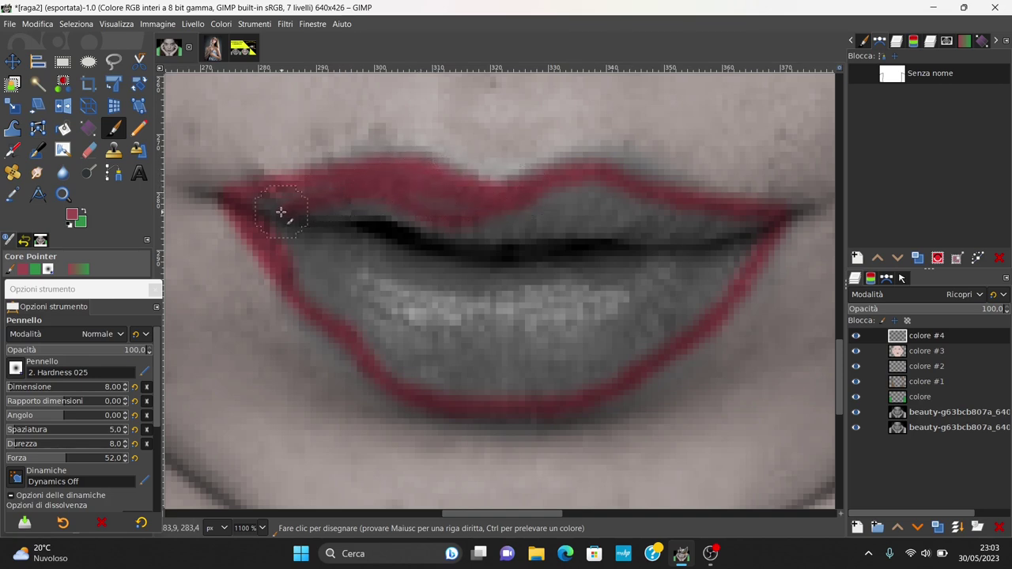
{"action": "key", "text": "bracketright"}
{"action": "key", "text": "bracketright"}
{"action": "key", "text": "bracketright"}
{"action": "mouse_move", "coordinate": [411, 273]}
{"action": "left_mouse_down"}
{"action": "mouse_move", "coordinate": [511, 264]}
{"action": "mouse_move", "coordinate": [583, 221]}
{"action": "mouse_move", "coordinate": [667, 235]}
{"action": "mouse_move", "coordinate": [715, 257]}
{"action": "mouse_move", "coordinate": [614, 353]}
{"action": "mouse_move", "coordinate": [535, 324]}
{"action": "left_mouse_up"}
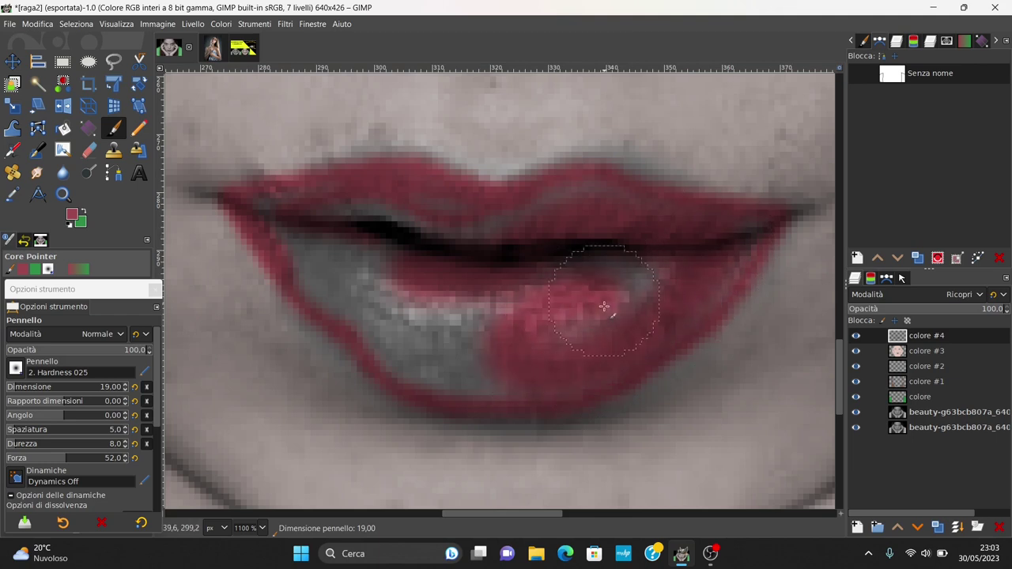
{"action": "mouse_move", "coordinate": [396, 209]}
{"action": "left_mouse_down"}
{"action": "mouse_move", "coordinate": [295, 223]}
{"action": "mouse_move", "coordinate": [463, 361]}
{"action": "mouse_move", "coordinate": [469, 319]}
{"action": "mouse_move", "coordinate": [403, 343]}
{"action": "mouse_move", "coordinate": [402, 270]}
{"action": "left_mouse_up"}
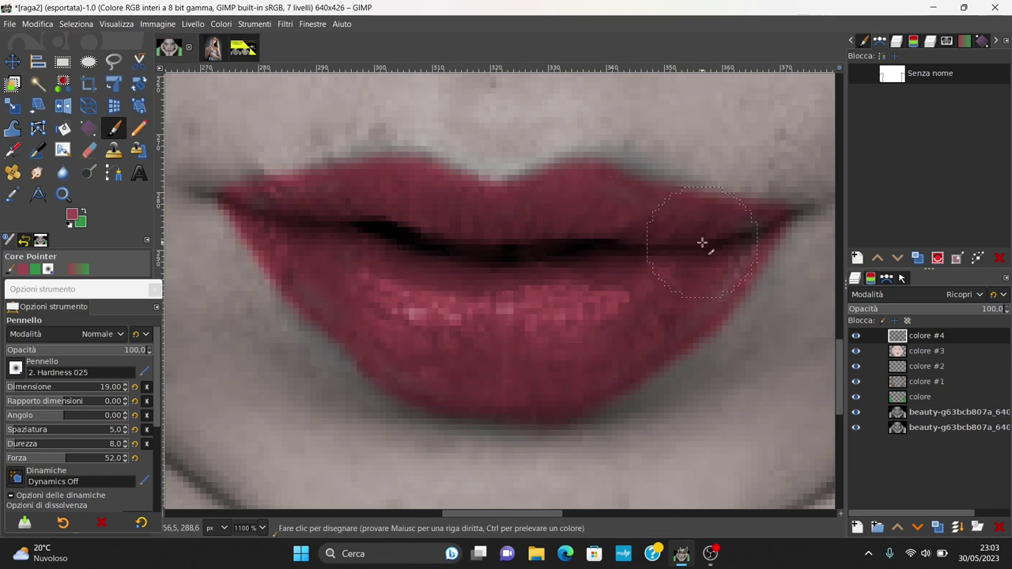
Lower the colore #4 layer opacity to 75.3
{"action": "key", "text": "bracketleft"}
{"action": "key", "text": "bracketleft"}
{"action": "key", "text": "bracketleft"}
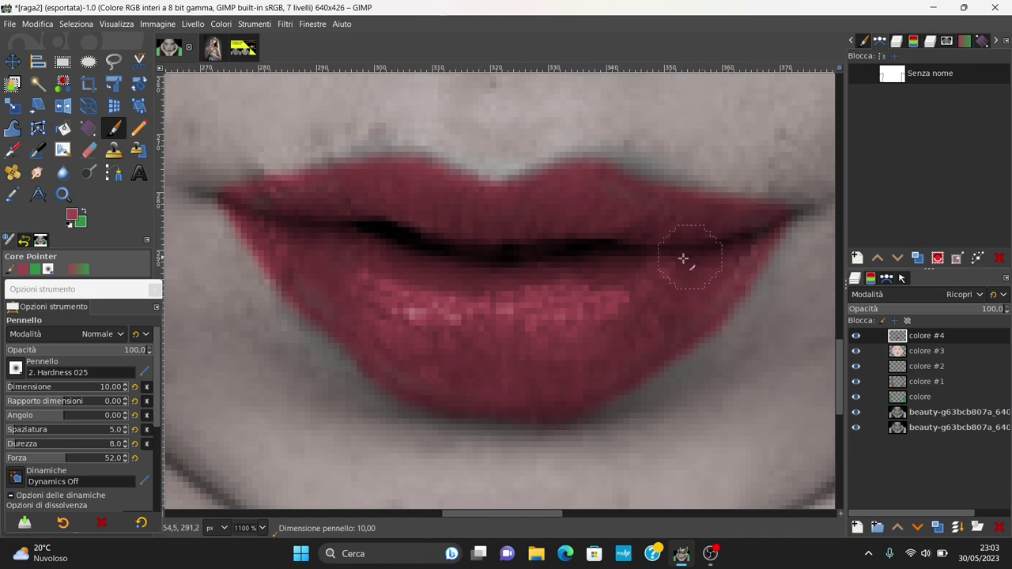
{"action": "scroll", "coordinate": [365, 240], "scroll_direction": "down", "scroll_amount": 4}
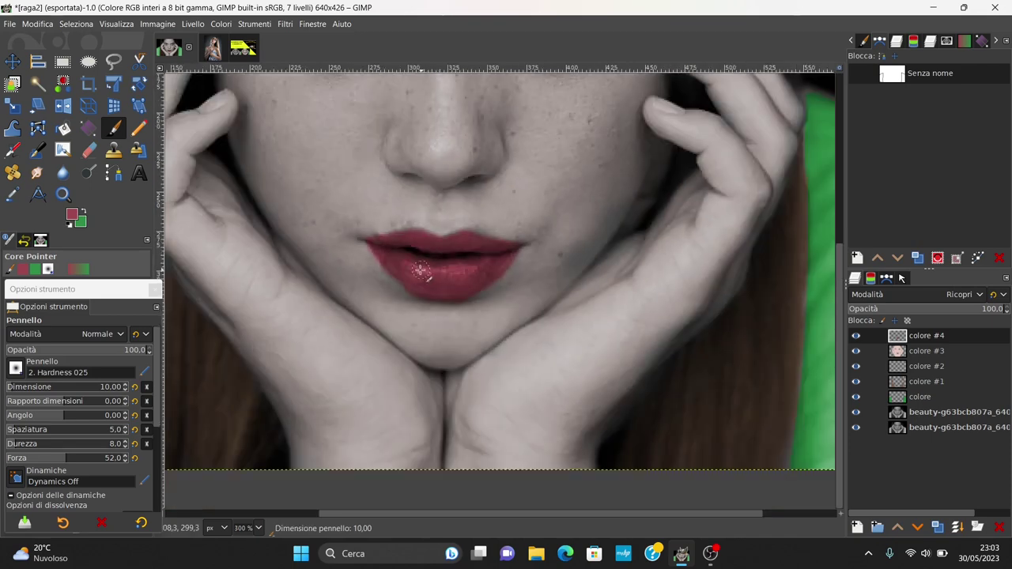
{"action": "scroll", "coordinate": [420, 269], "scroll_direction": "down", "scroll_amount": 2}
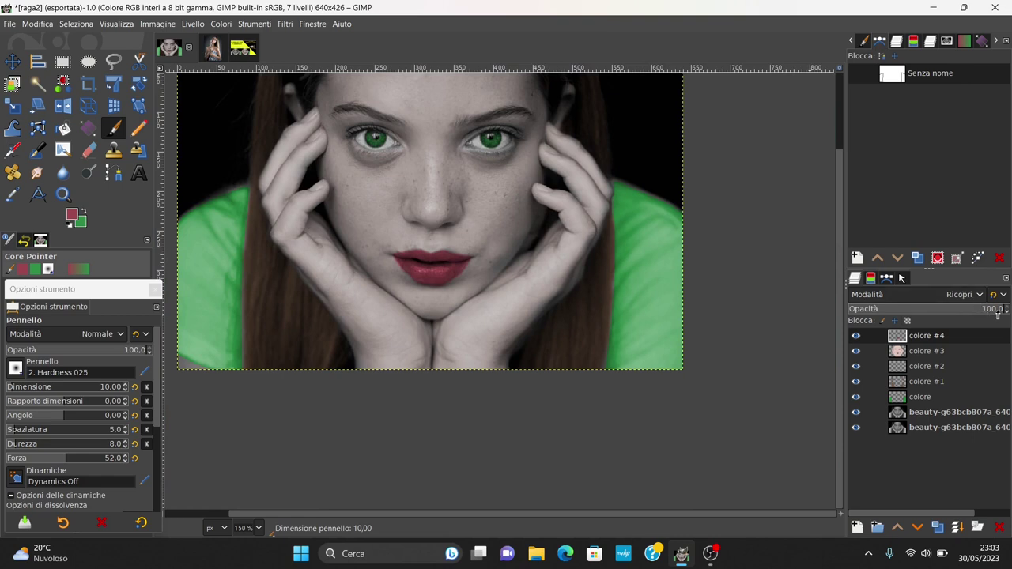
{"action": "left_click_drag", "start_coordinate": [998, 312], "coordinate": [961, 315]}
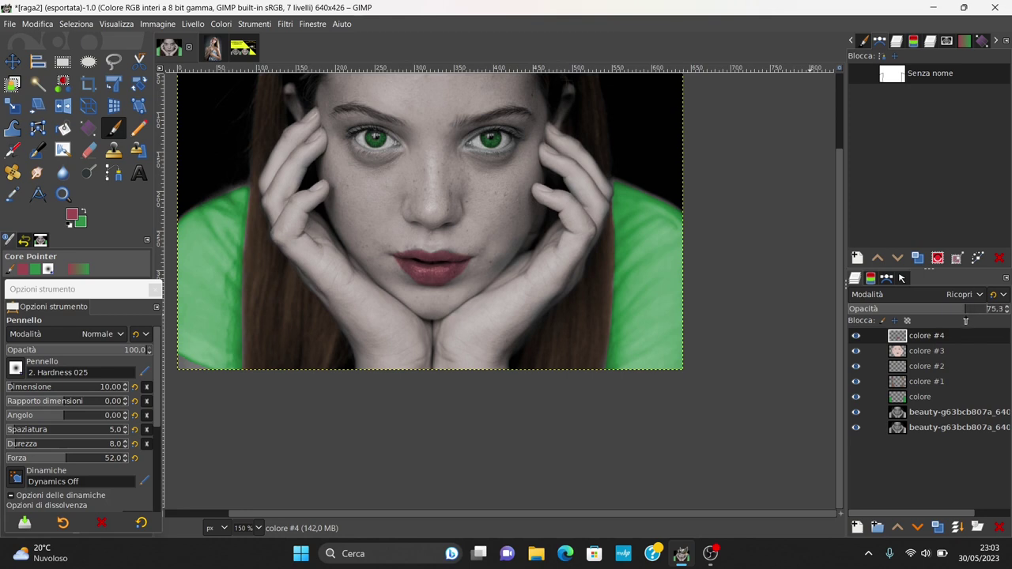
Make colore #1 the active layer and view it on its own
{"action": "scroll", "coordinate": [342, 166], "scroll_direction": "up", "scroll_amount": 2}
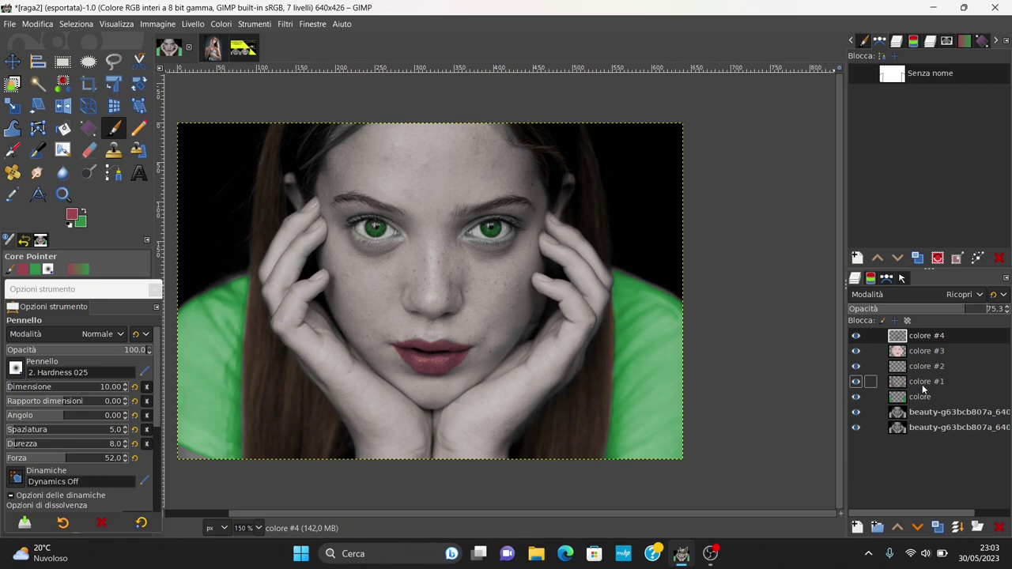
{"action": "scroll", "coordinate": [348, 152], "scroll_direction": "up", "scroll_amount": 5, "text": "ctrl"}
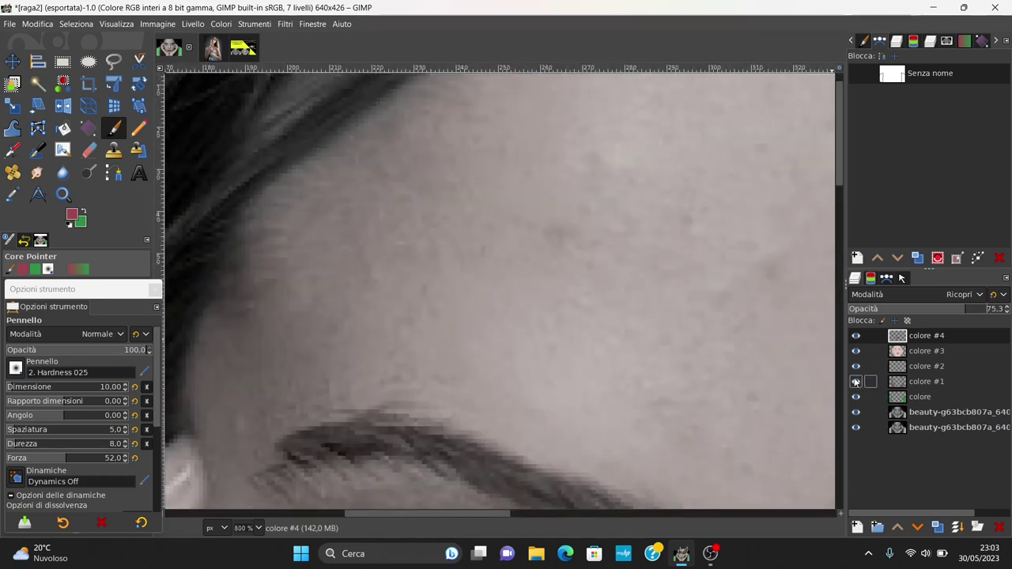
{"action": "left_click", "coordinate": [856, 382], "text": "shift"}
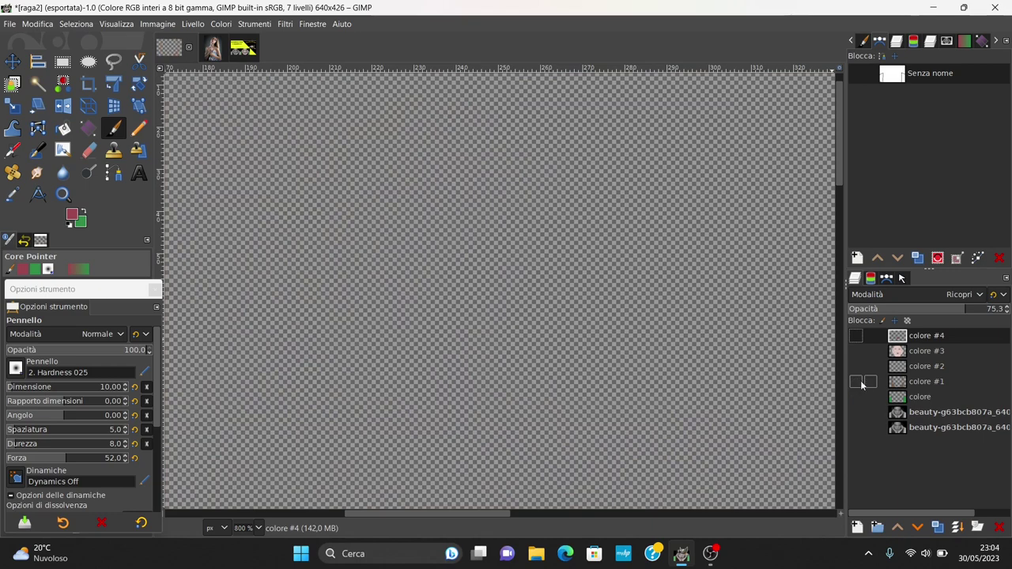
{"action": "left_click", "coordinate": [861, 384], "text": "shift"}
{"action": "left_click", "coordinate": [922, 383]}
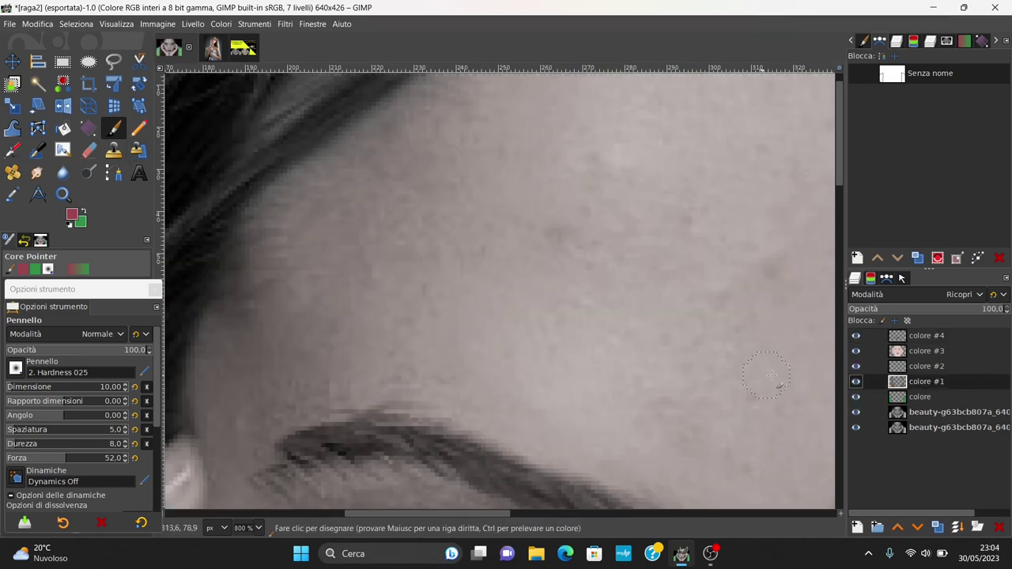
{"action": "left_click", "coordinate": [861, 384], "text": "shift"}
{"action": "scroll", "coordinate": [272, 158], "scroll_direction": "down", "scroll_amount": 3}
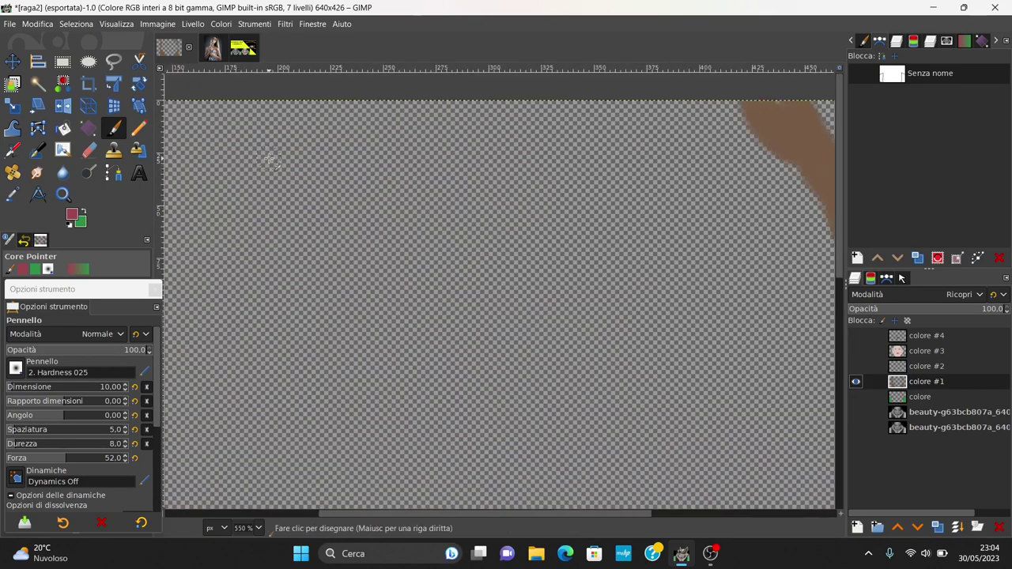
{"action": "scroll", "coordinate": [232, 204], "scroll_direction": "down", "scroll_amount": 2}
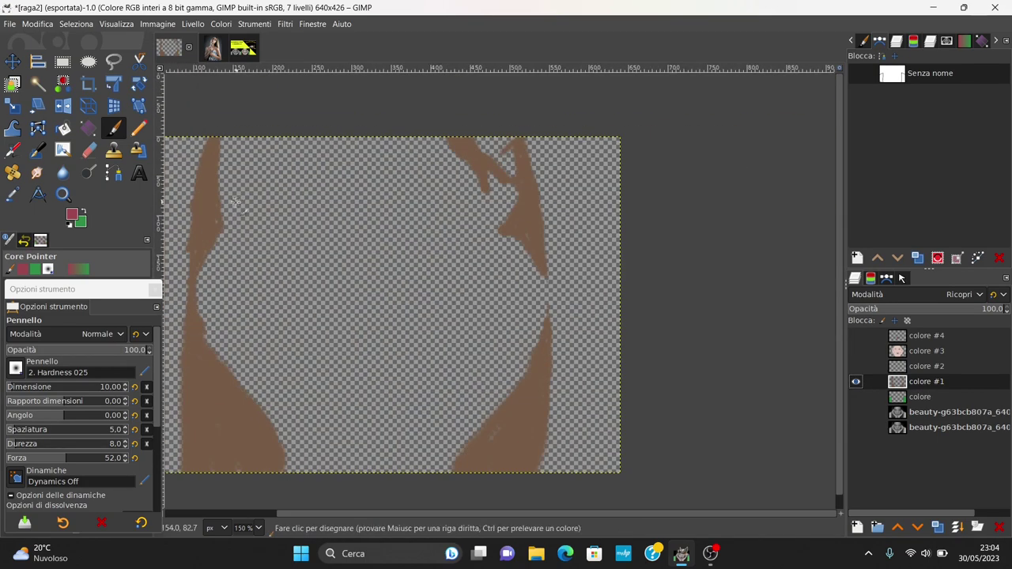
Pick the brown tint from colore #1 as foreground colour and show all layers again
{"action": "left_click", "coordinate": [16, 198]}
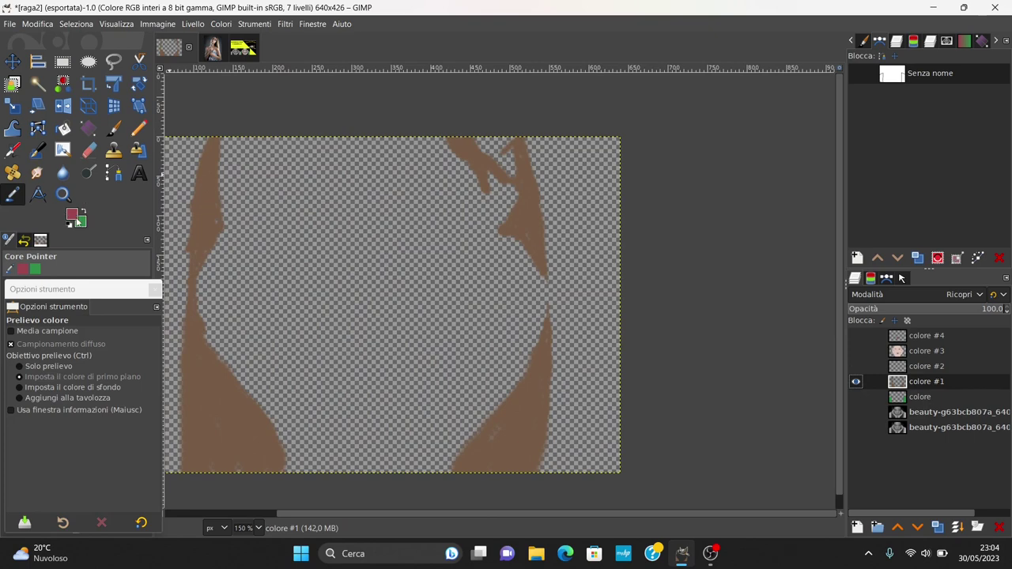
{"action": "left_click", "coordinate": [75, 219]}
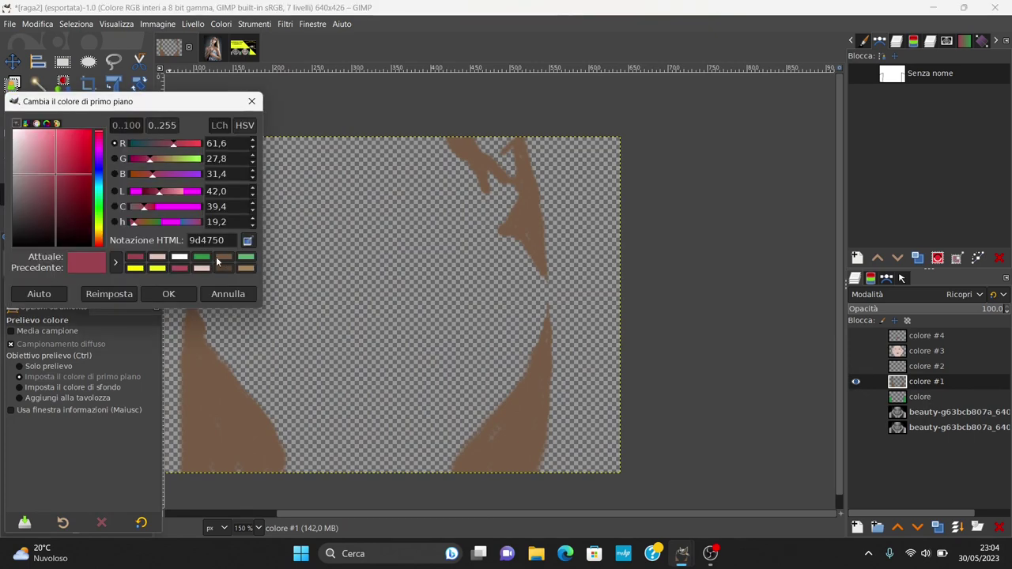
{"action": "left_click", "coordinate": [251, 102]}
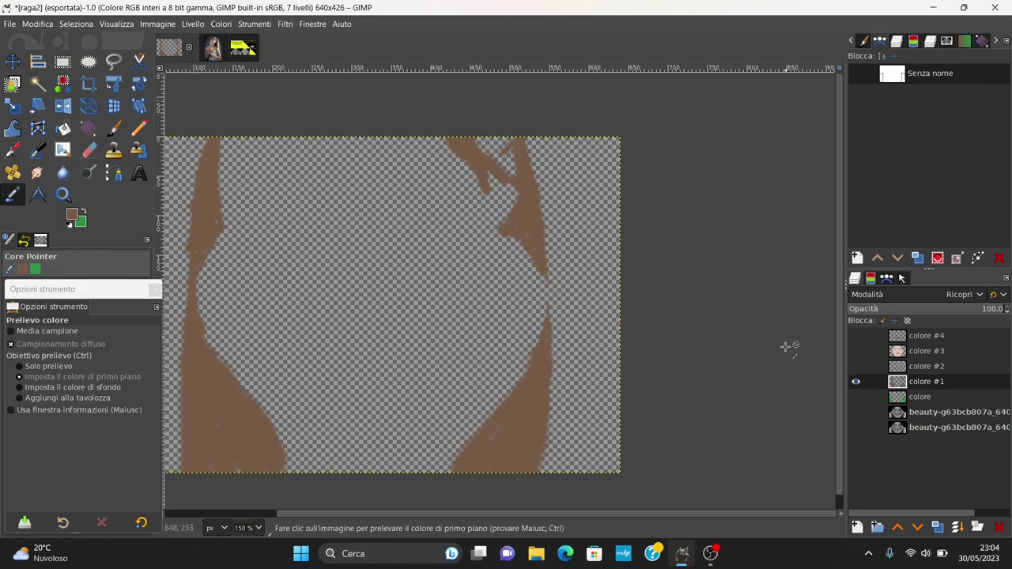
{"action": "left_click", "coordinate": [856, 383], "text": "shift"}
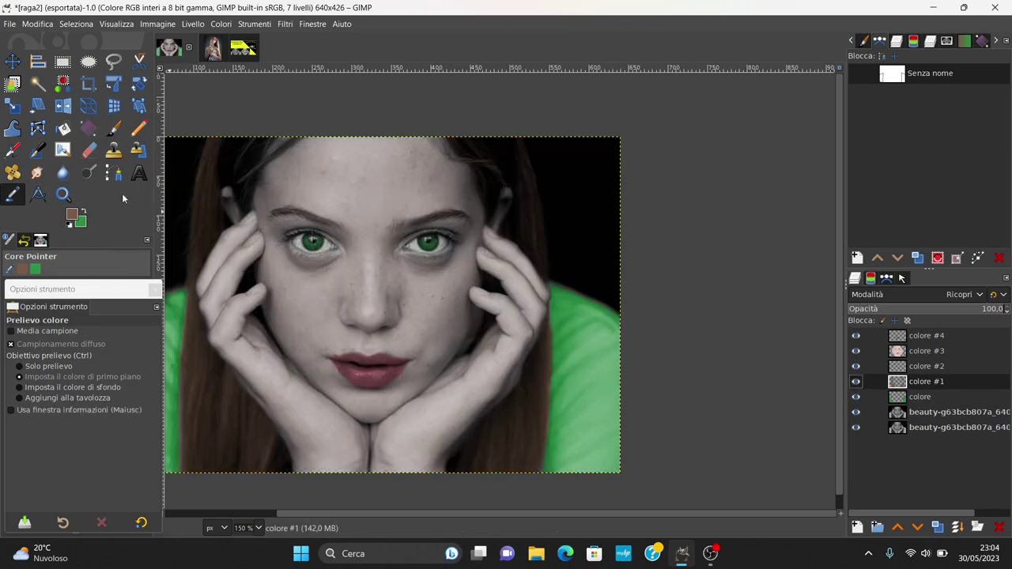
Paint a thin brown stroke along the hairline edge with a size 7 brush
{"action": "left_click", "coordinate": [113, 128]}
{"action": "scroll", "coordinate": [283, 158], "scroll_direction": "up", "scroll_amount": 2, "text": "ctrl"}
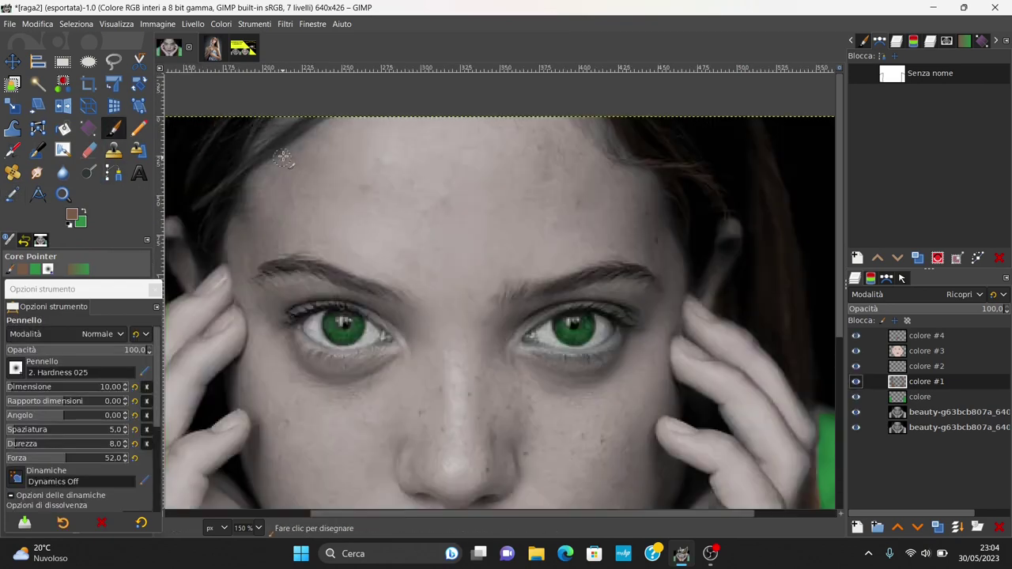
{"action": "scroll", "coordinate": [283, 158], "scroll_direction": "up", "scroll_amount": 5, "text": "ctrl"}
{"action": "scroll", "coordinate": [289, 135], "scroll_direction": "up", "scroll_amount": 1}
{"action": "key", "text": "bracketleft"}
{"action": "key", "text": "bracketleft"}
{"action": "key", "text": "bracketleft"}
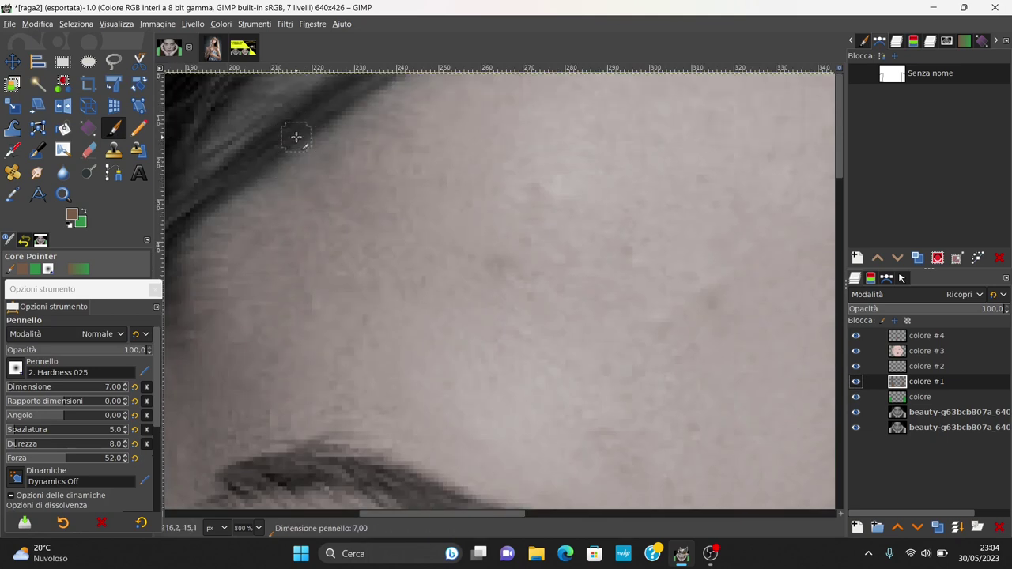
{"action": "left_click_drag", "start_coordinate": [265, 150], "coordinate": [178, 199]}
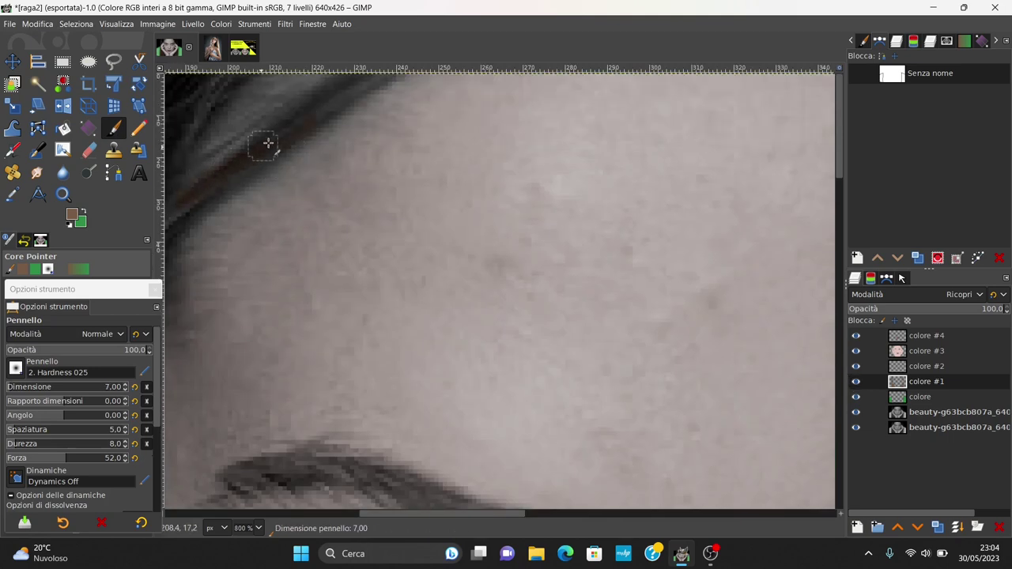
{"action": "scroll", "coordinate": [303, 183], "scroll_direction": "down", "scroll_amount": 2, "text": "ctrl"}
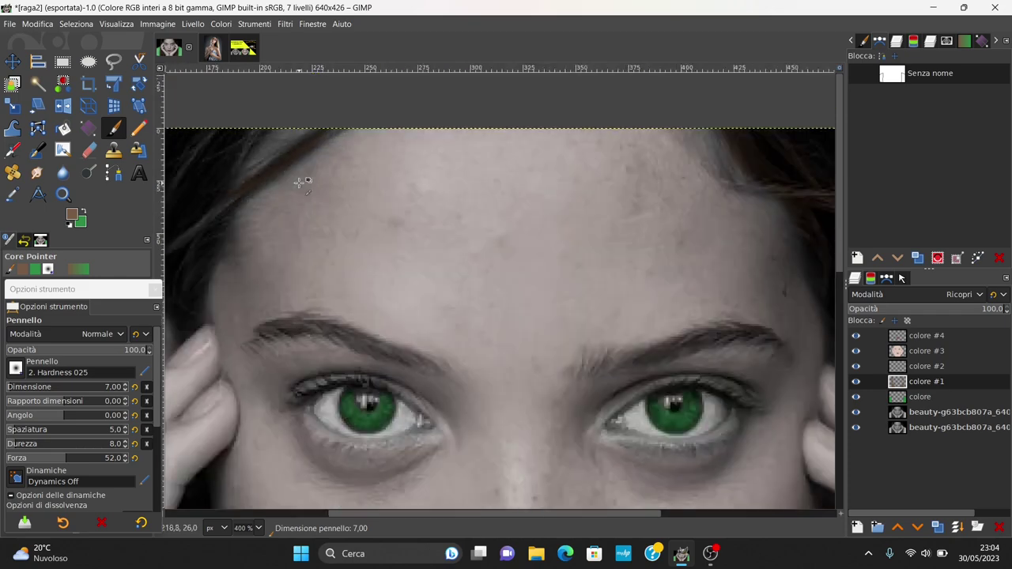
{"action": "scroll", "coordinate": [303, 183], "scroll_direction": "down", "scroll_amount": 1, "text": "ctrl"}
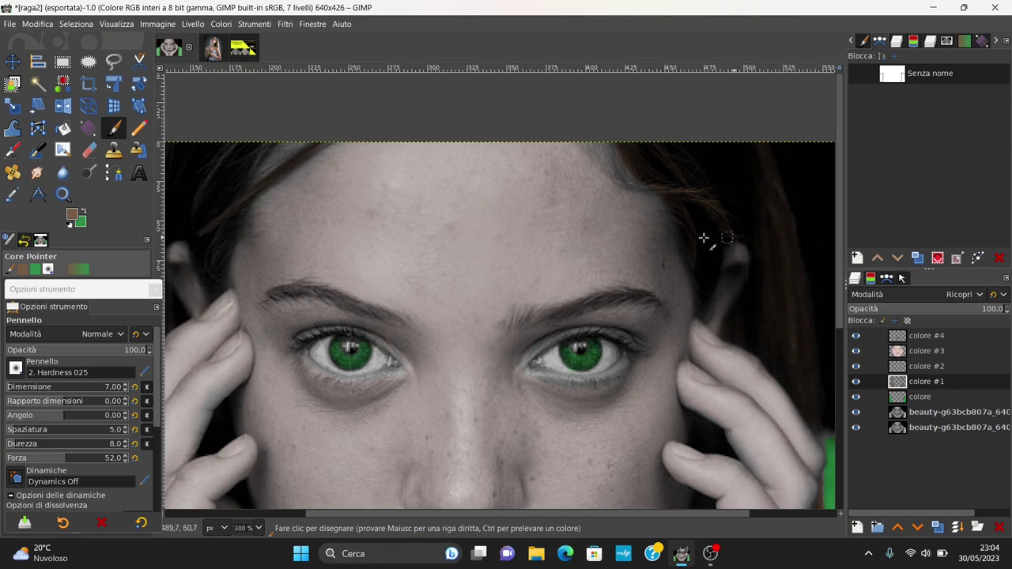
{"action": "scroll", "coordinate": [266, 145], "scroll_direction": "up", "scroll_amount": 2}
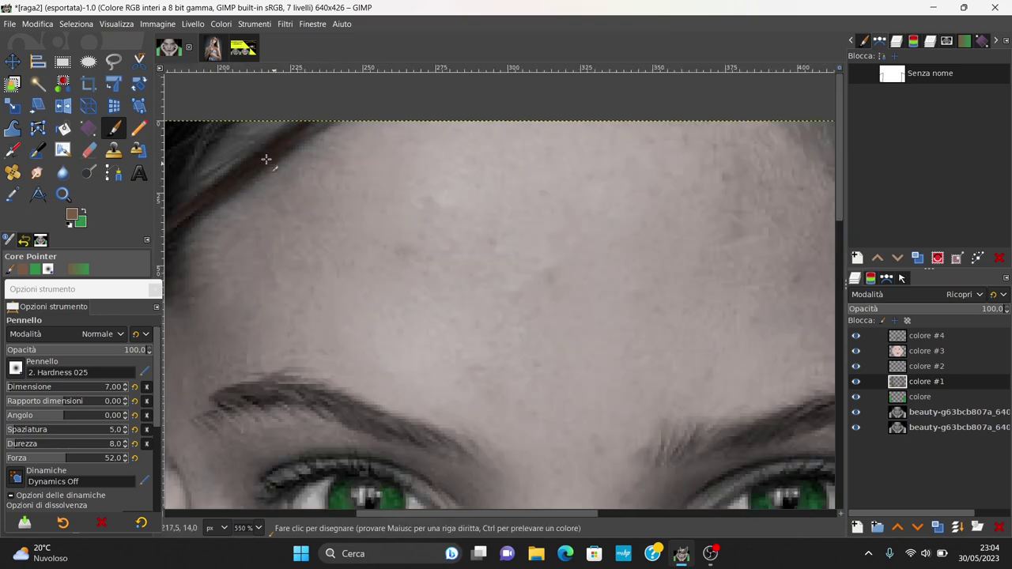
Make colore #3 the active layer, briefly viewing it alone before restoring all layers
{"action": "left_click", "coordinate": [928, 351]}
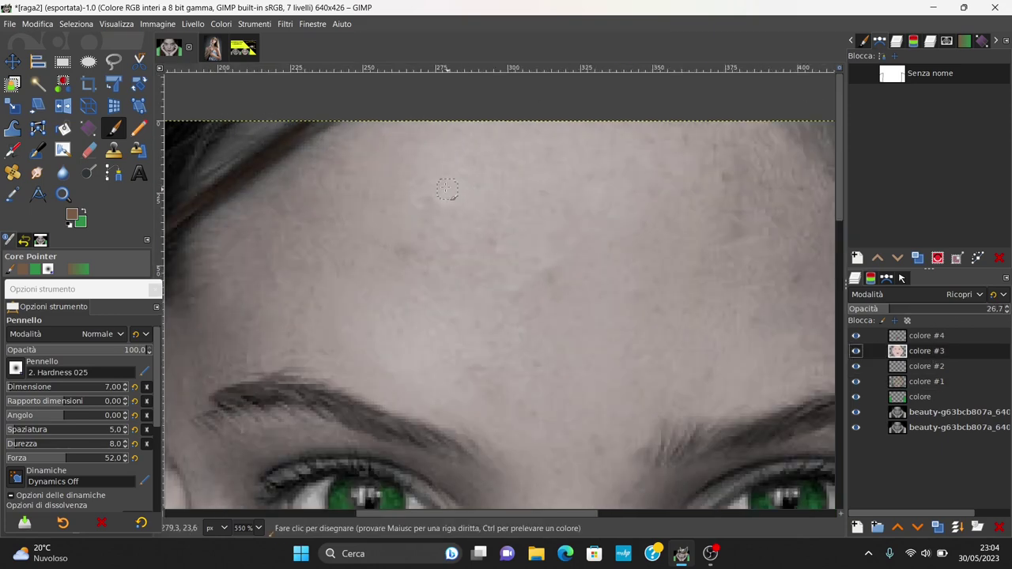
{"action": "left_click", "coordinate": [856, 352], "text": "shift"}
{"action": "scroll", "coordinate": [504, 255], "scroll_direction": "down", "scroll_amount": 5}
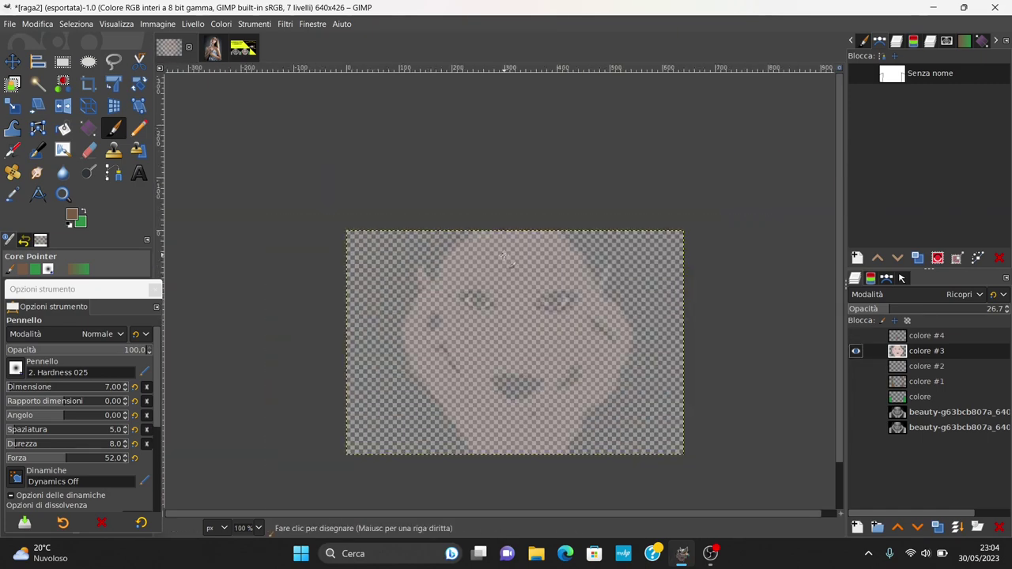
{"action": "left_click", "coordinate": [856, 351], "text": "shift"}
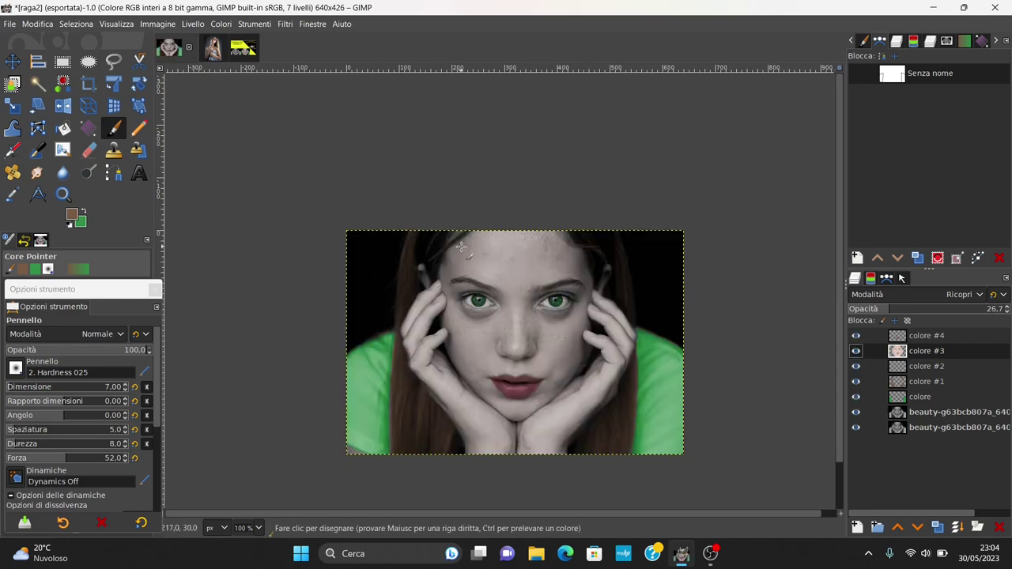
{"action": "scroll", "coordinate": [461, 248], "scroll_direction": "up", "scroll_amount": 3}
Sample a light grey forehead skin tone and paint it over stray hairline strands
{"action": "left_click", "coordinate": [12, 194]}
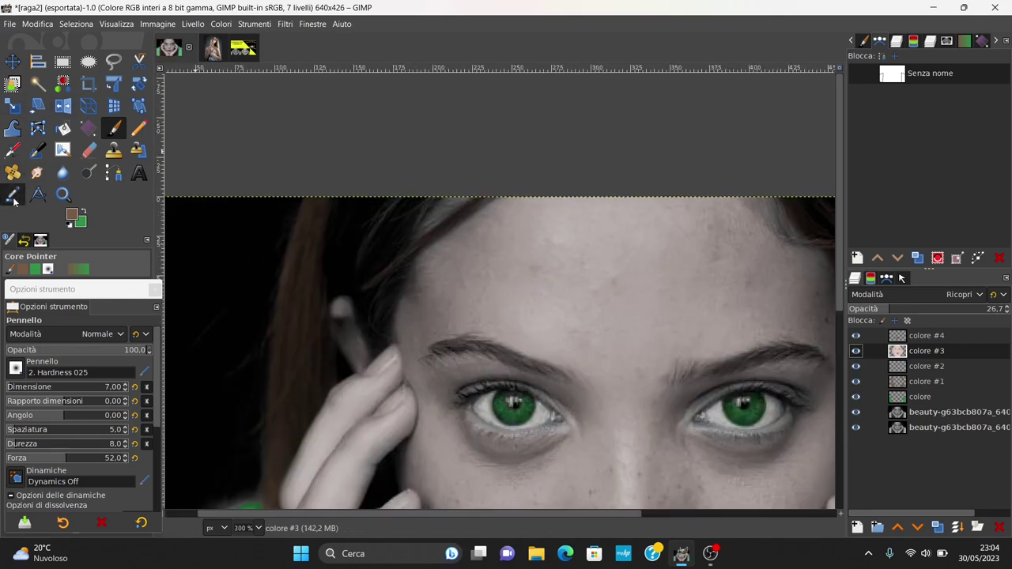
{"action": "left_click", "coordinate": [486, 265]}
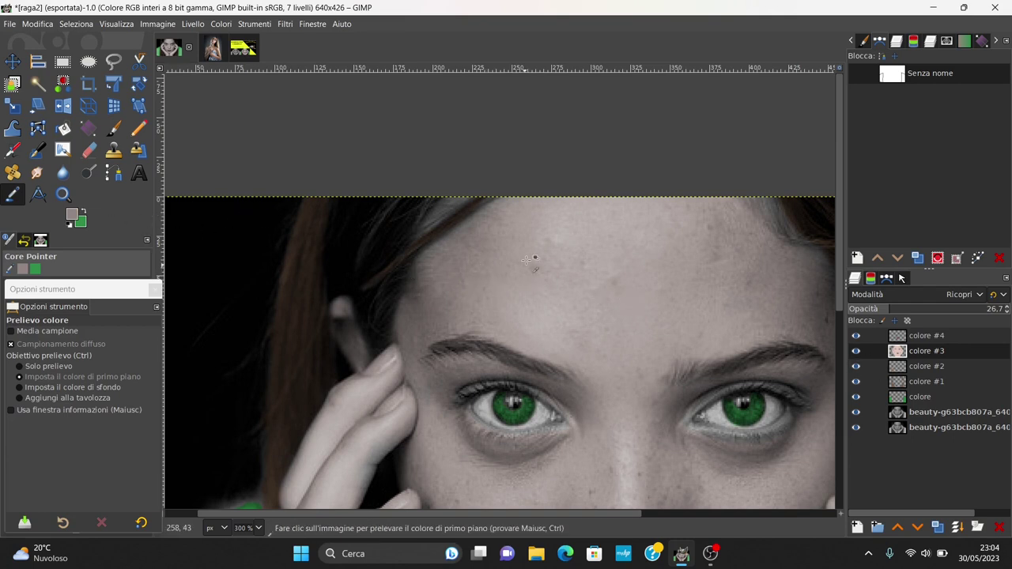
{"action": "left_click", "coordinate": [534, 225]}
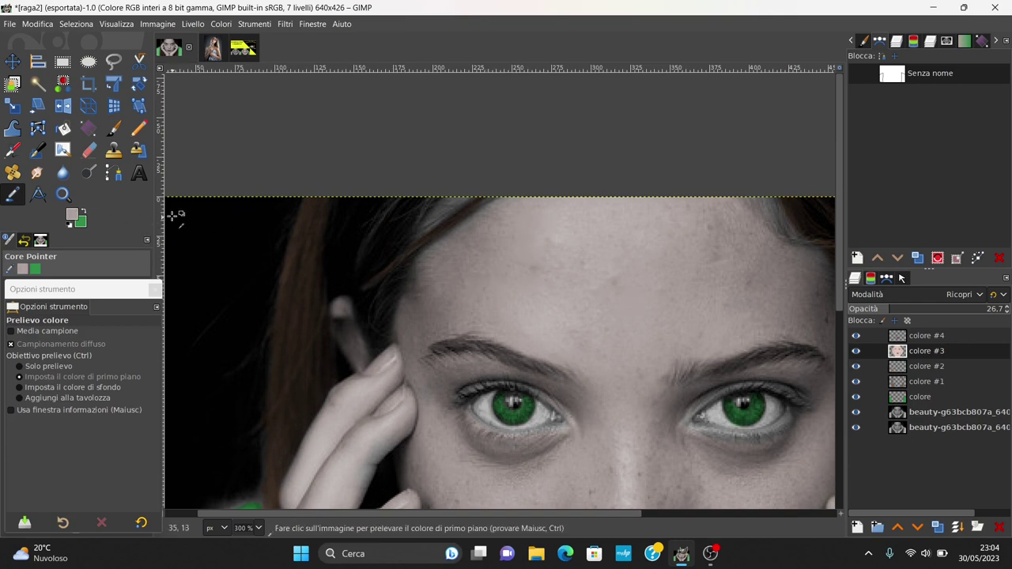
{"action": "left_click", "coordinate": [115, 131]}
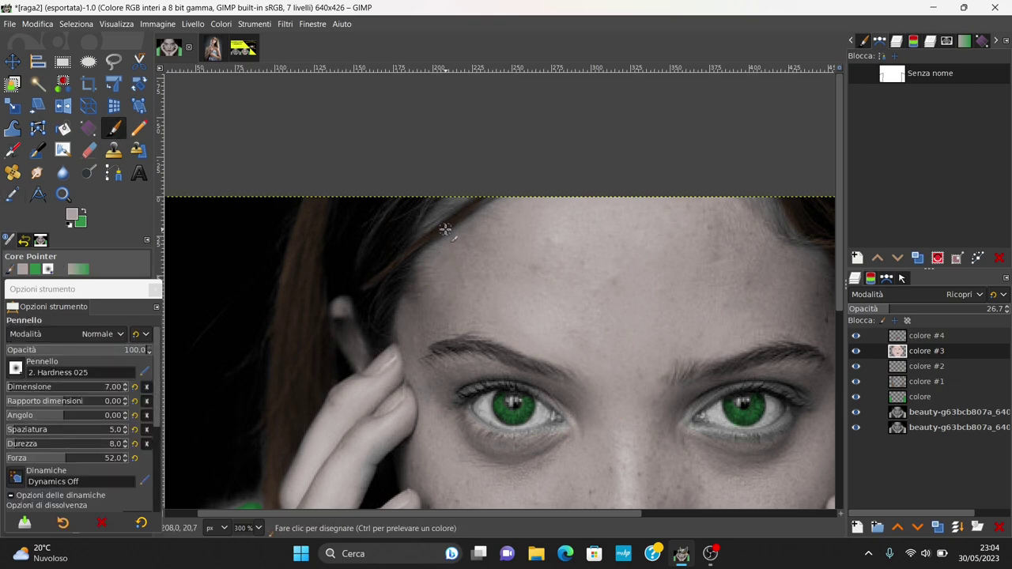
{"action": "scroll", "coordinate": [445, 229], "scroll_direction": "up", "scroll_amount": 3, "text": "ctrl"}
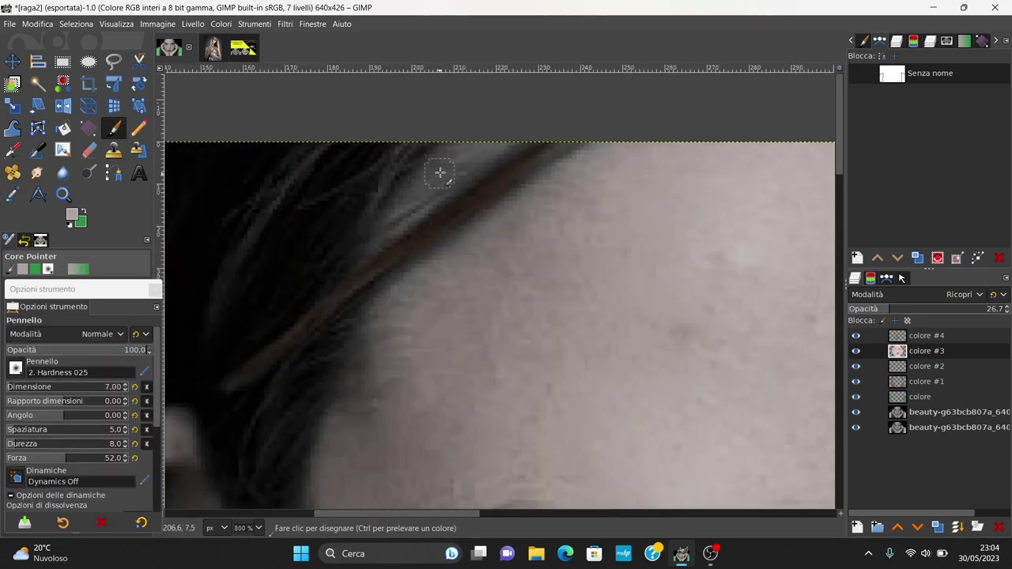
{"action": "left_click_drag", "start_coordinate": [464, 163], "coordinate": [417, 174]}
{"action": "scroll", "coordinate": [497, 148], "scroll_direction": "down", "scroll_amount": 5, "text": "ctrl"}
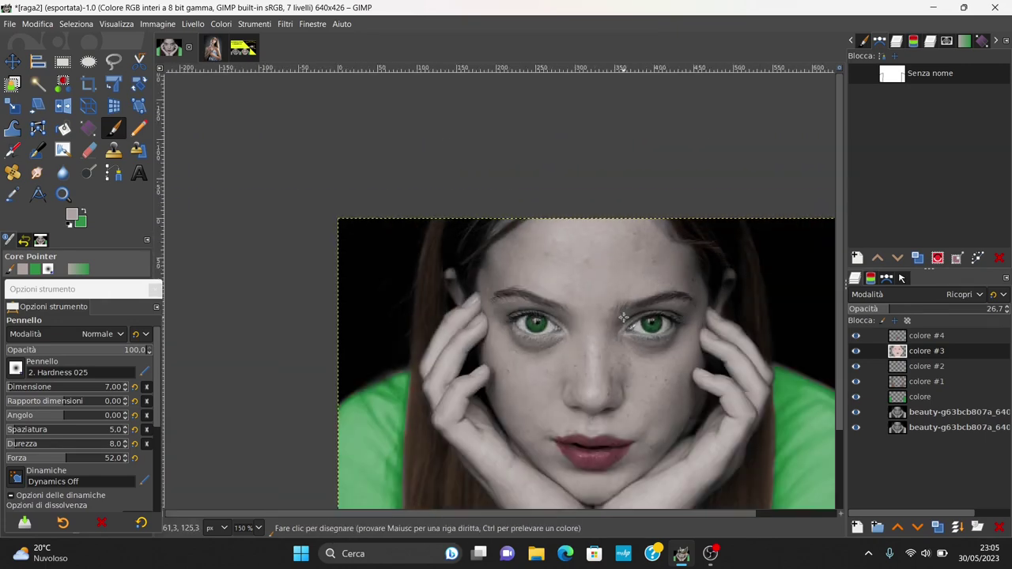
{"action": "left_click_drag", "start_coordinate": [619, 514], "coordinate": [651, 513]}
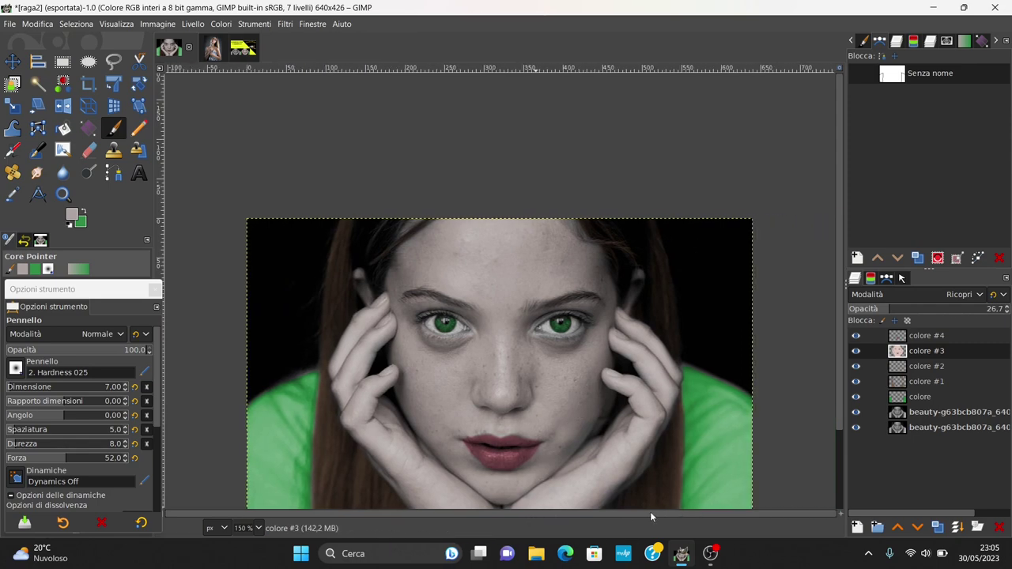
{"action": "scroll", "coordinate": [471, 393], "scroll_direction": "down", "scroll_amount": 3}
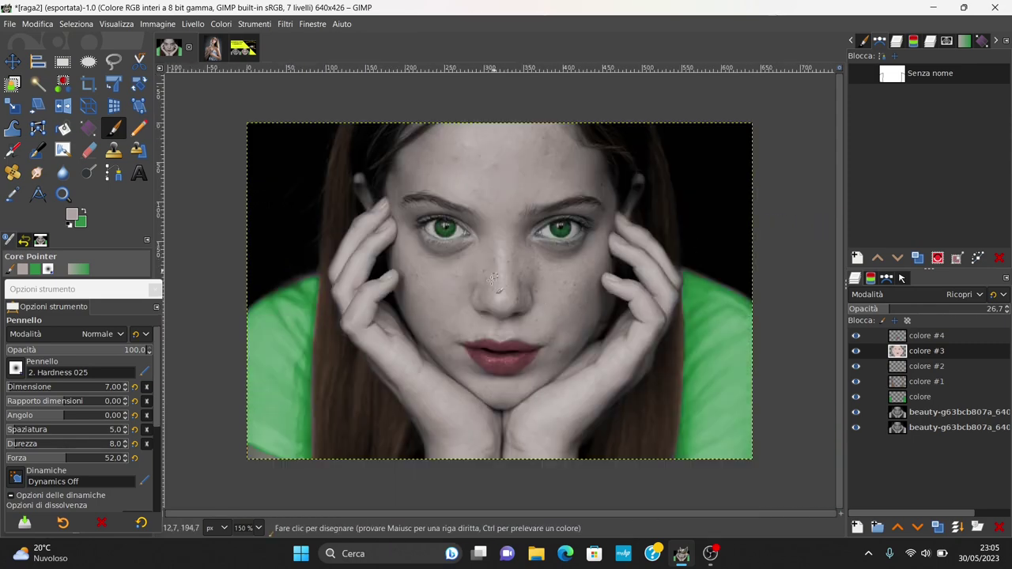
Create a Visibile layer with Nuovo dal visibile, merging the colourised portrait
{"action": "right_click", "coordinate": [920, 338]}
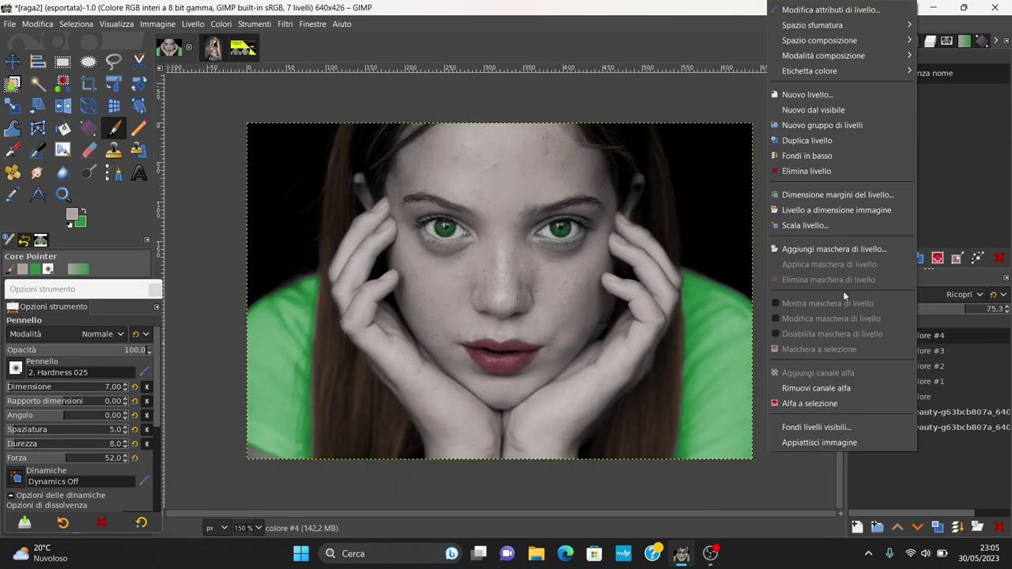
{"action": "left_click", "coordinate": [818, 111]}
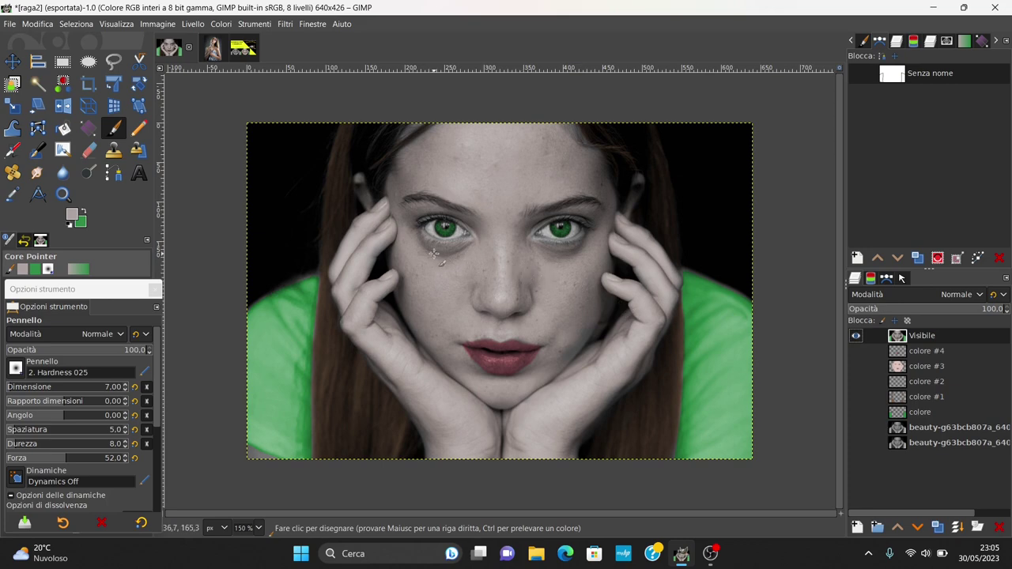
{"action": "scroll", "coordinate": [434, 254], "scroll_direction": "up", "scroll_amount": 3}
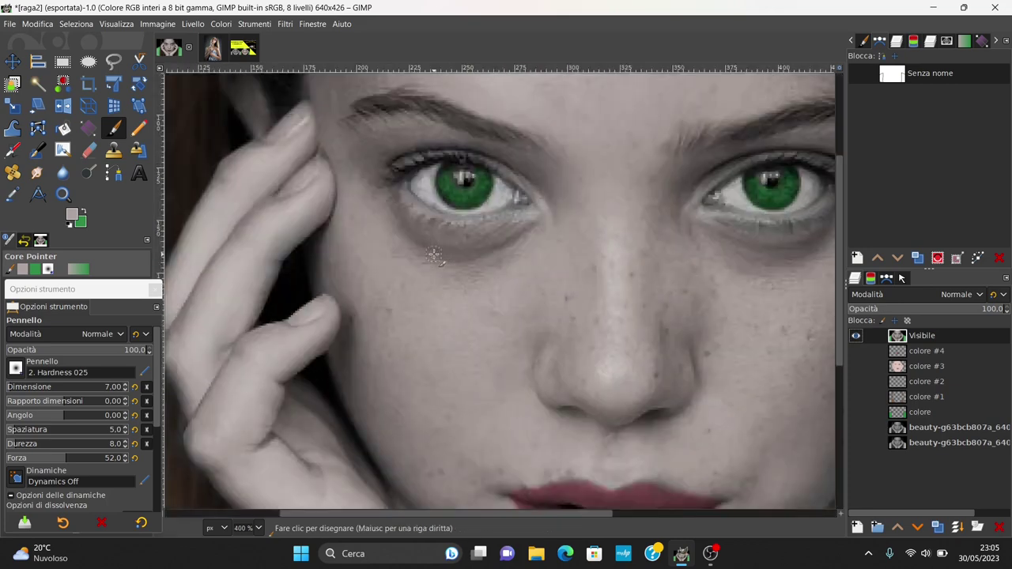
Switch to the Clone tool and lower its strength to 8
{"action": "scroll", "coordinate": [434, 255], "scroll_direction": "down", "scroll_amount": 1}
{"action": "key", "text": "c"}
{"action": "scroll", "coordinate": [427, 269], "scroll_direction": "down", "scroll_amount": 2}
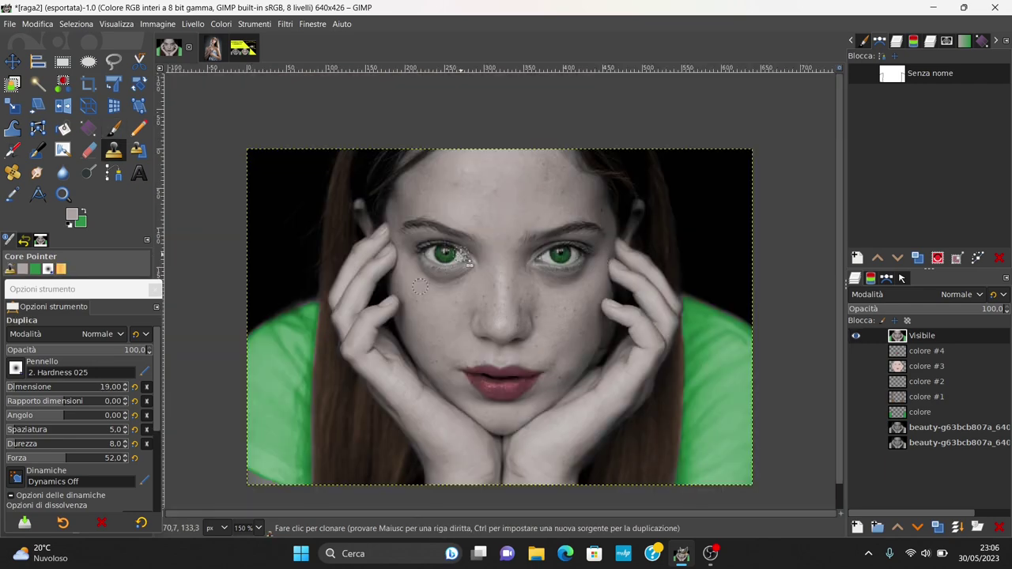
{"action": "scroll", "coordinate": [463, 281], "scroll_direction": "up", "scroll_amount": 2}
{"action": "scroll", "coordinate": [463, 281], "scroll_direction": "up", "scroll_amount": 2}
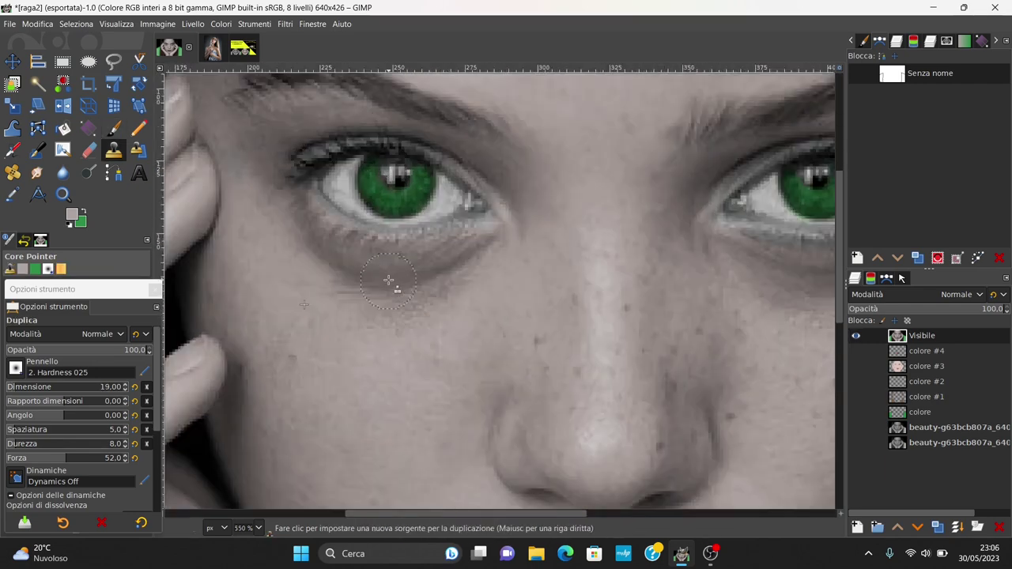
{"action": "scroll", "coordinate": [388, 280], "scroll_direction": "up", "scroll_amount": 1}
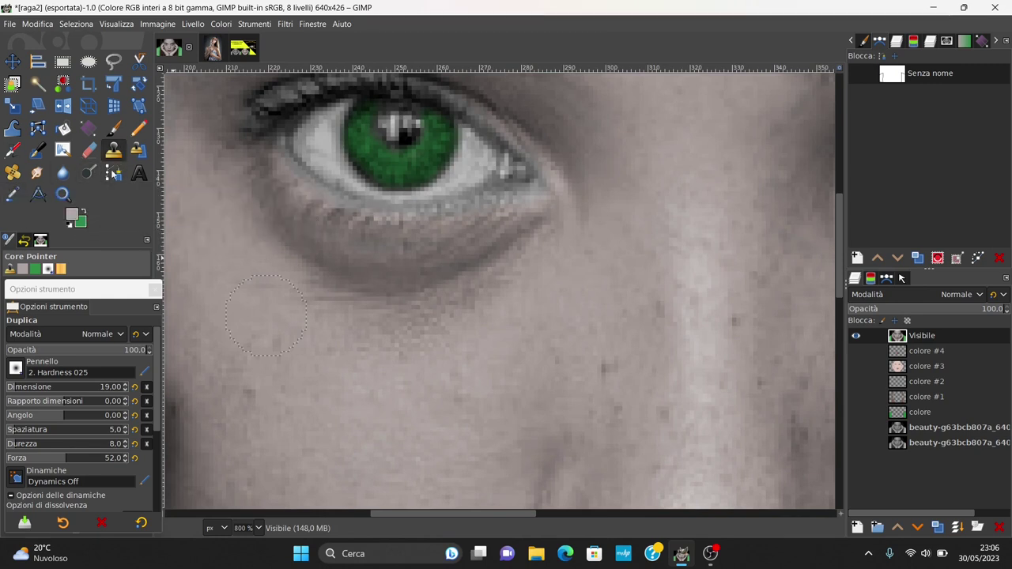
{"action": "left_click", "coordinate": [14, 458]}
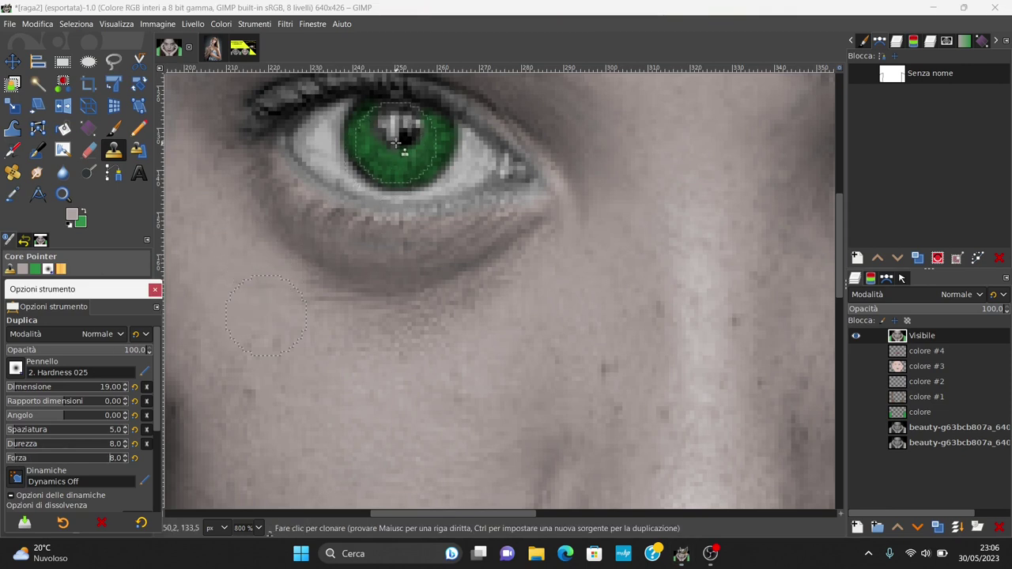
{"action": "left_click_drag", "start_coordinate": [385, 160], "coordinate": [400, 143]}
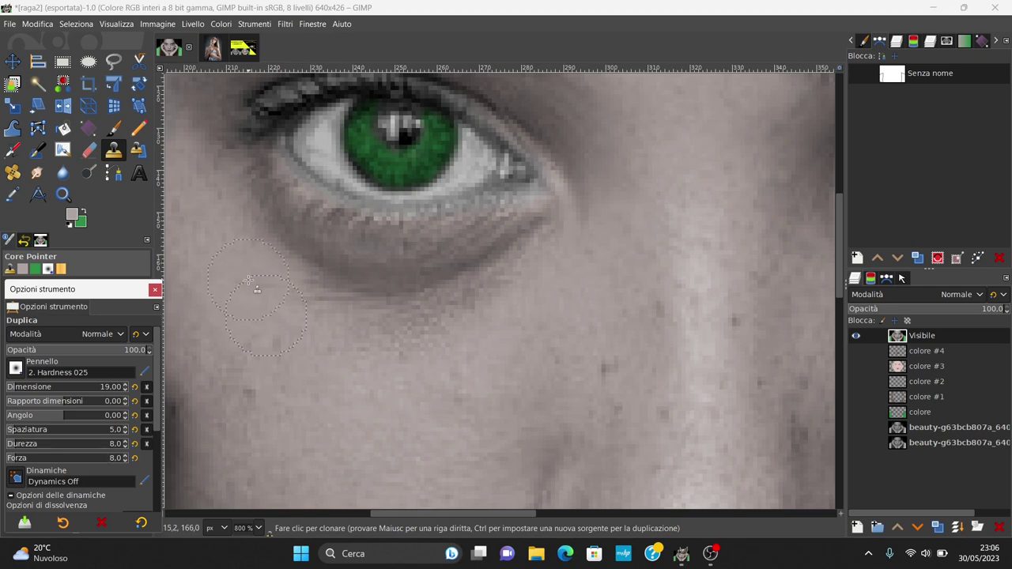
Set clean under-eye skin as clone source and clone it over a dark mark
{"action": "left_click", "coordinate": [248, 280], "text": "ctrl"}
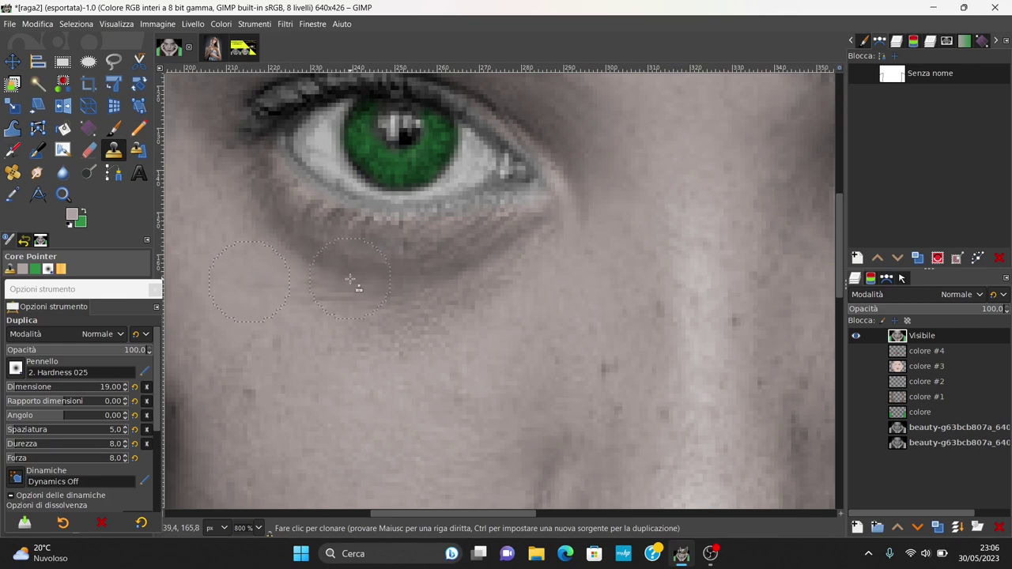
{"action": "left_click", "coordinate": [552, 268], "text": "ctrl"}
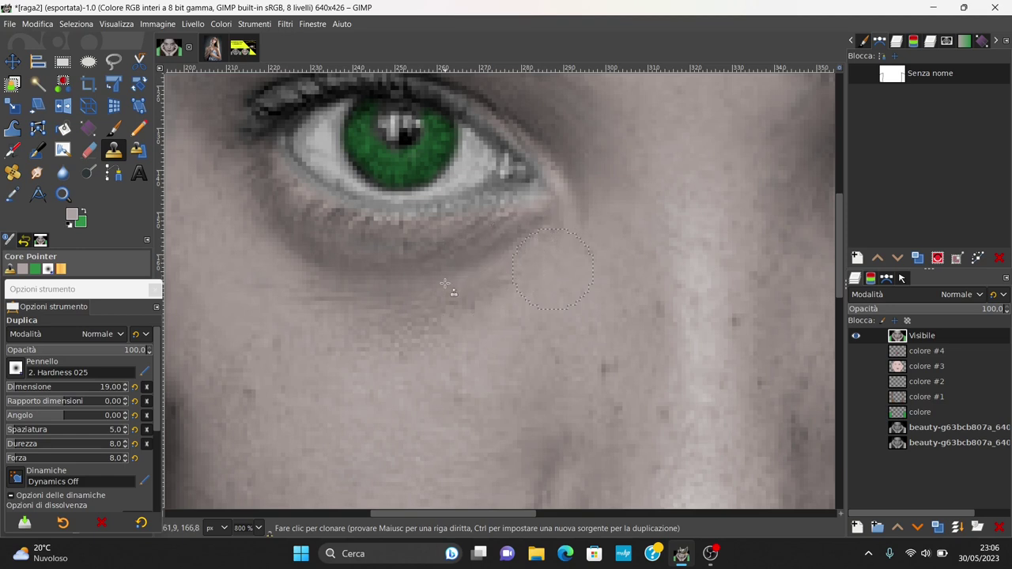
{"action": "left_click", "coordinate": [301, 300], "text": "ctrl"}
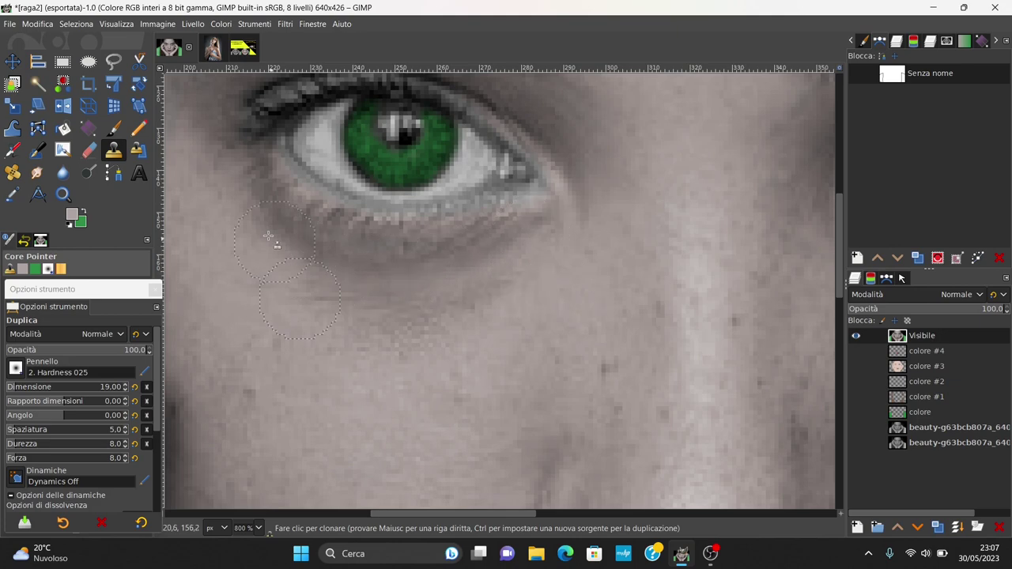
{"action": "scroll", "coordinate": [391, 428], "scroll_direction": "right", "scroll_amount": 5}
{"action": "scroll", "coordinate": [391, 428], "scroll_direction": "right", "scroll_amount": 1}
{"action": "scroll", "coordinate": [391, 427], "scroll_direction": "down", "scroll_amount": 1}
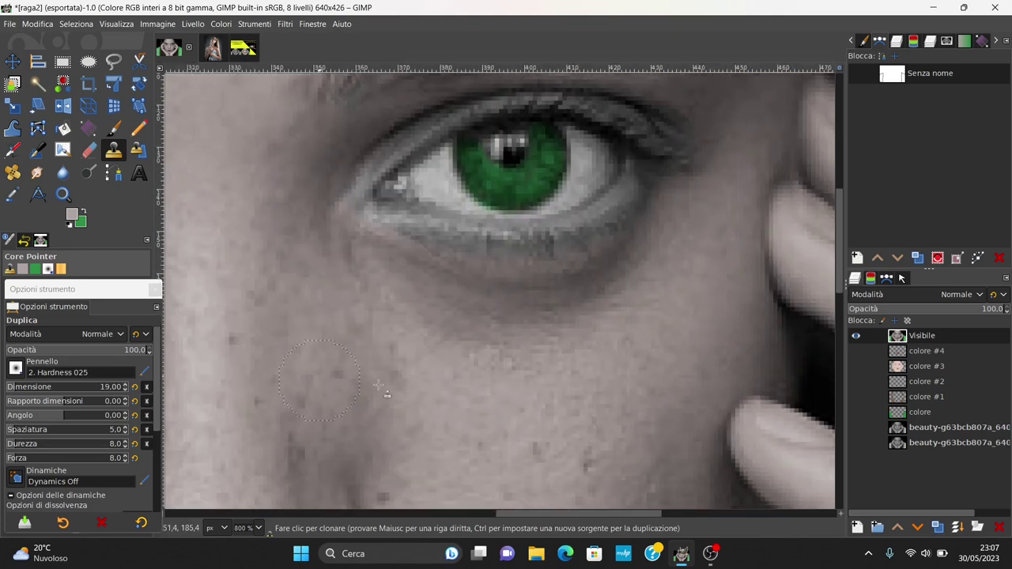
{"action": "left_click", "coordinate": [632, 326], "text": "ctrl"}
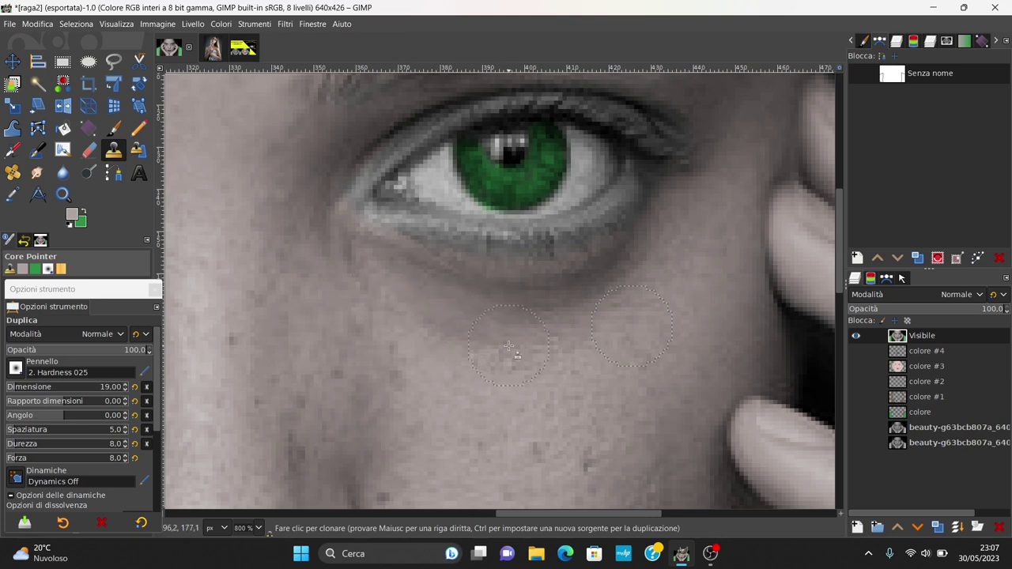
Adjust the clone brush to size 13, hardness 11, force 12, and zoom out
{"action": "key", "text": "bracketleft"}
{"action": "key", "text": "bracketleft"}
{"action": "key", "text": "bracketleft"}
{"action": "key", "text": "bracketleft"}
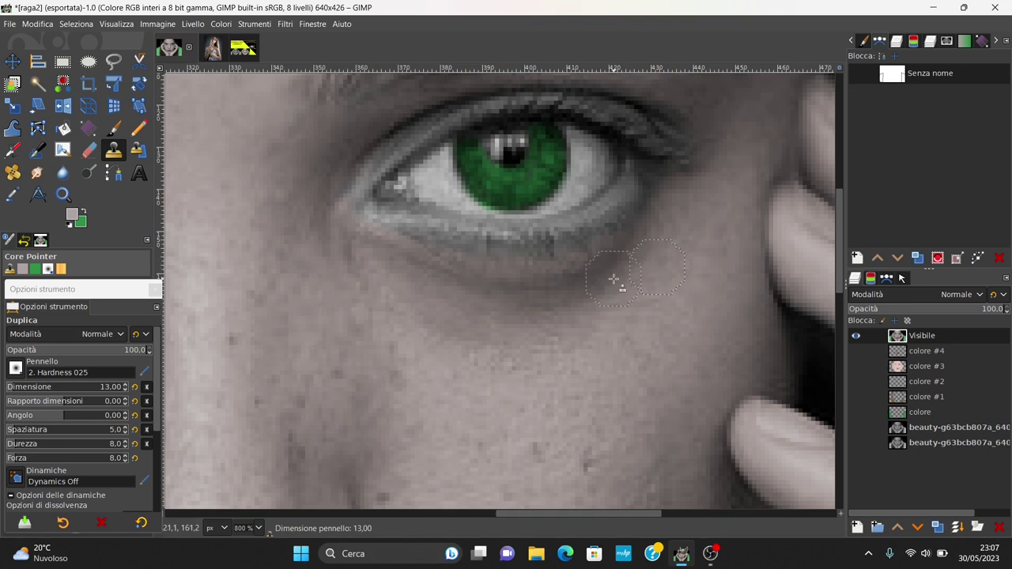
{"action": "left_click", "coordinate": [18, 445]}
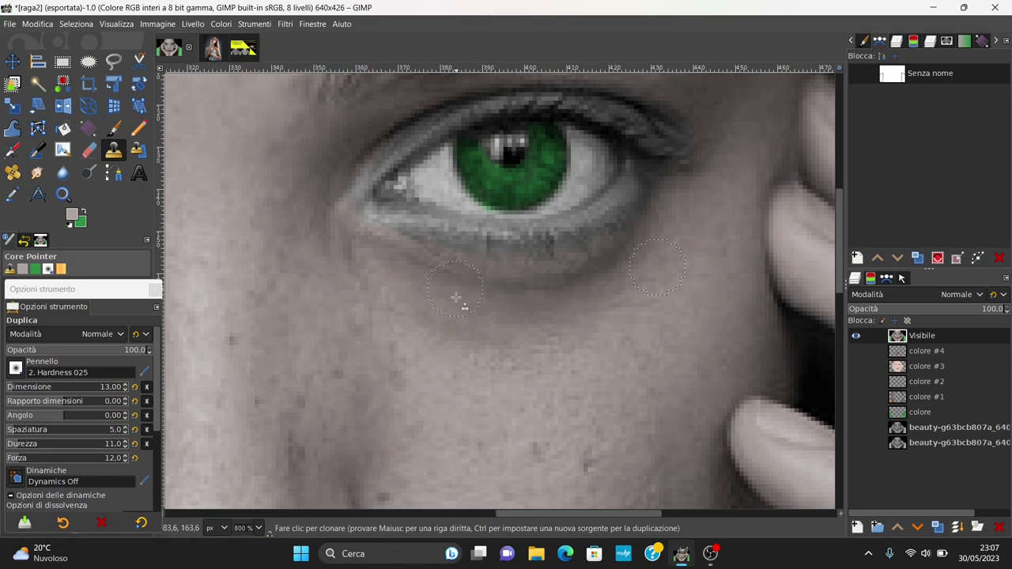
{"action": "key", "text": "2"}
{"action": "key", "text": "minus"}
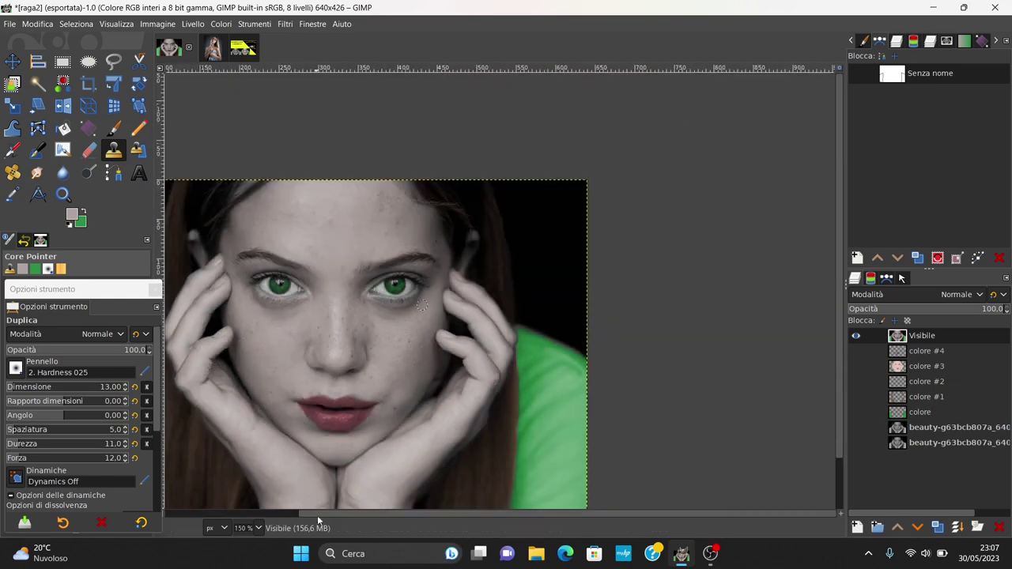
Apply Curves with points 78/70 and 160/166 to the Visibile layer
{"action": "left_click_drag", "start_coordinate": [316, 514], "coordinate": [261, 514]}
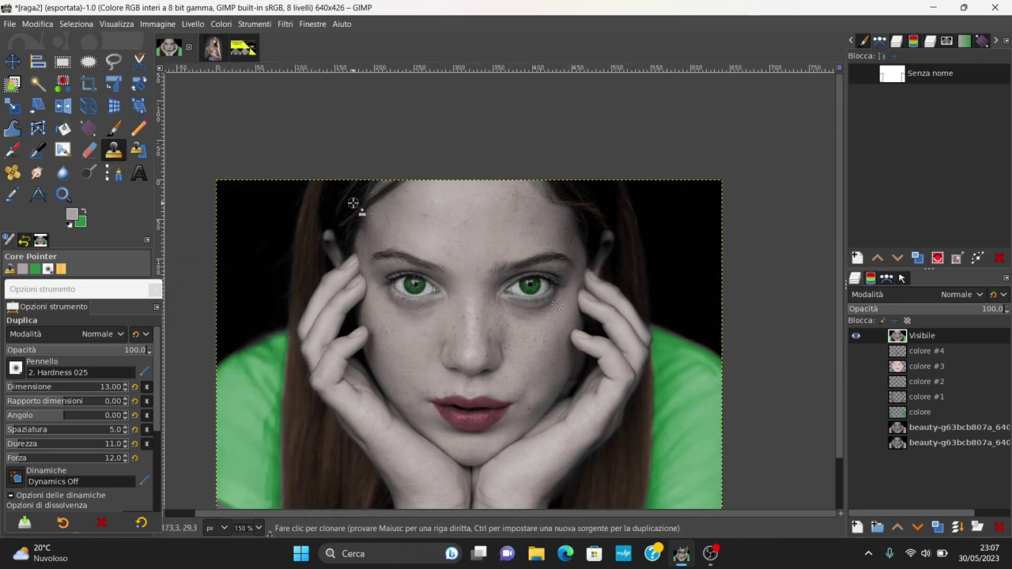
{"action": "scroll", "coordinate": [373, 204], "scroll_direction": "down", "scroll_amount": 2}
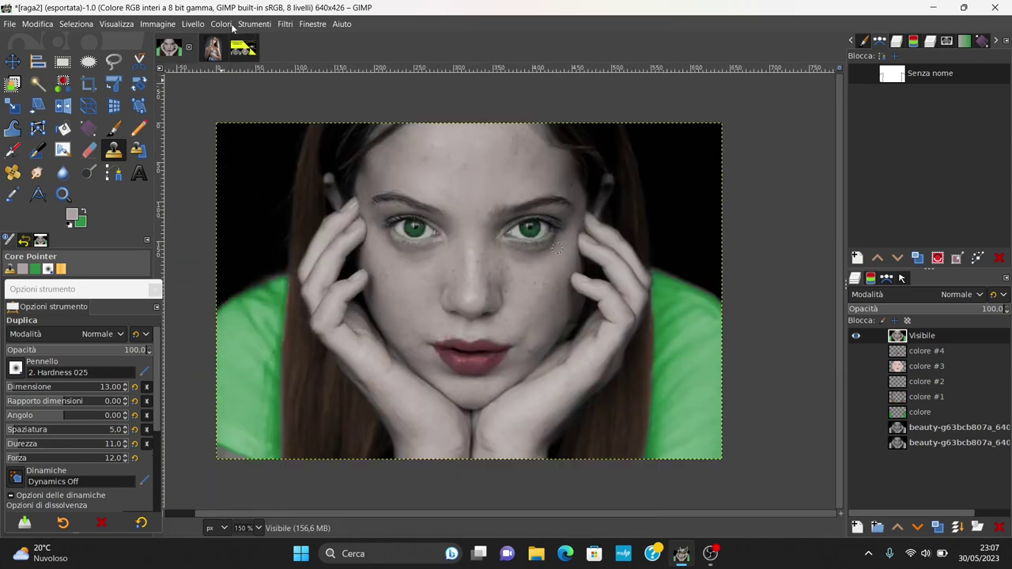
{"action": "left_click", "coordinate": [227, 25]}
{"action": "left_click", "coordinate": [249, 178]}
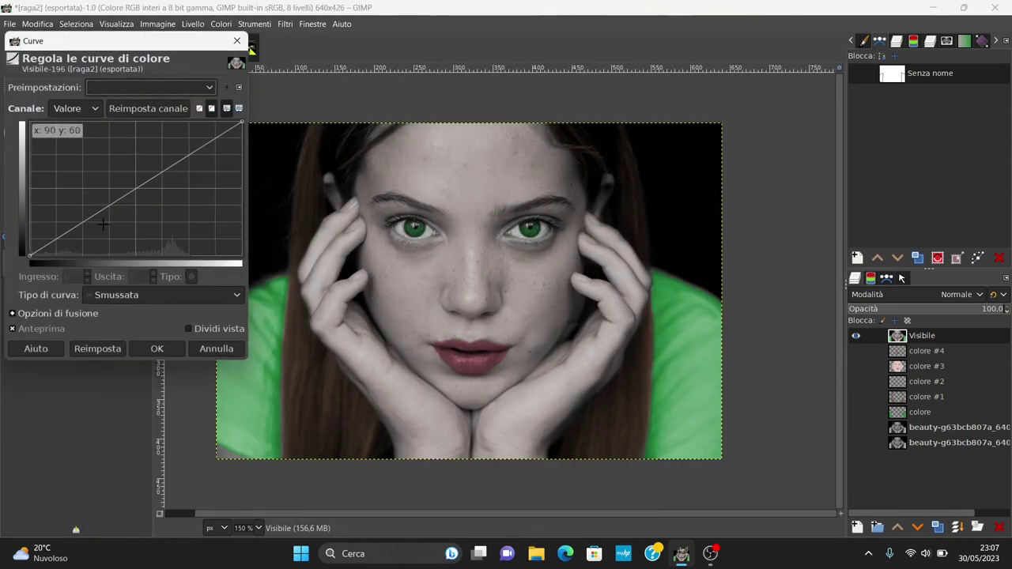
{"action": "left_click_drag", "start_coordinate": [92, 217], "coordinate": [94, 219]}
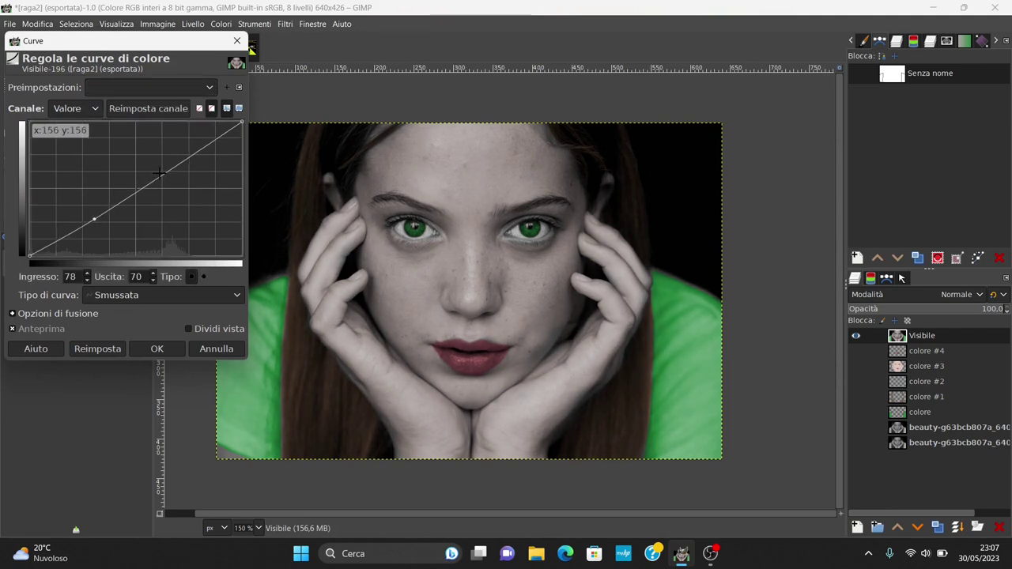
{"action": "left_click_drag", "start_coordinate": [168, 173], "coordinate": [163, 168]}
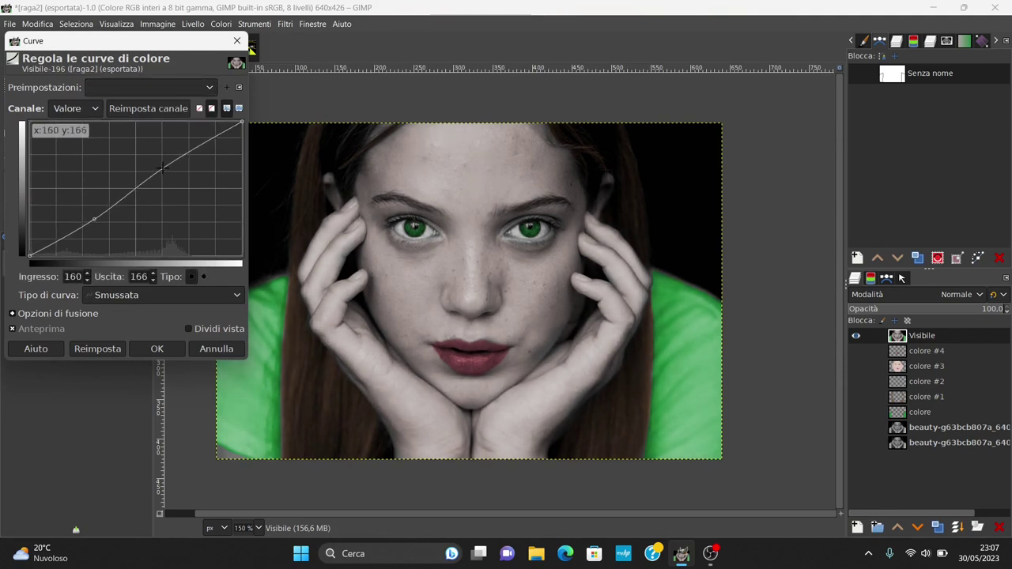
{"action": "left_click", "coordinate": [174, 352]}
{"action": "left_click", "coordinate": [284, 24]}
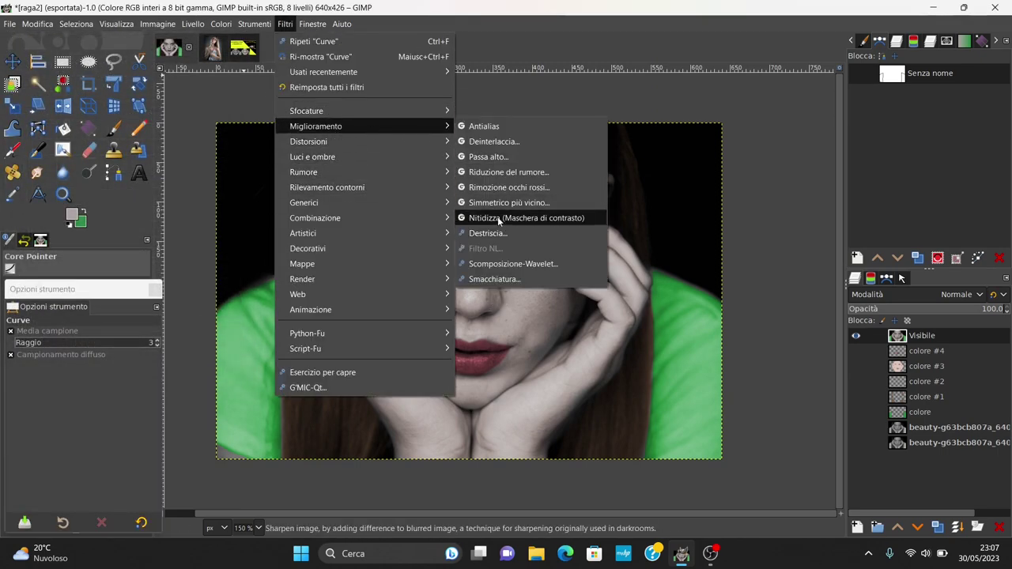
Apply Unsharp Mask at radius about 1.39 and amount 0.132, checking a split-view preview
{"action": "left_click", "coordinate": [497, 217]}
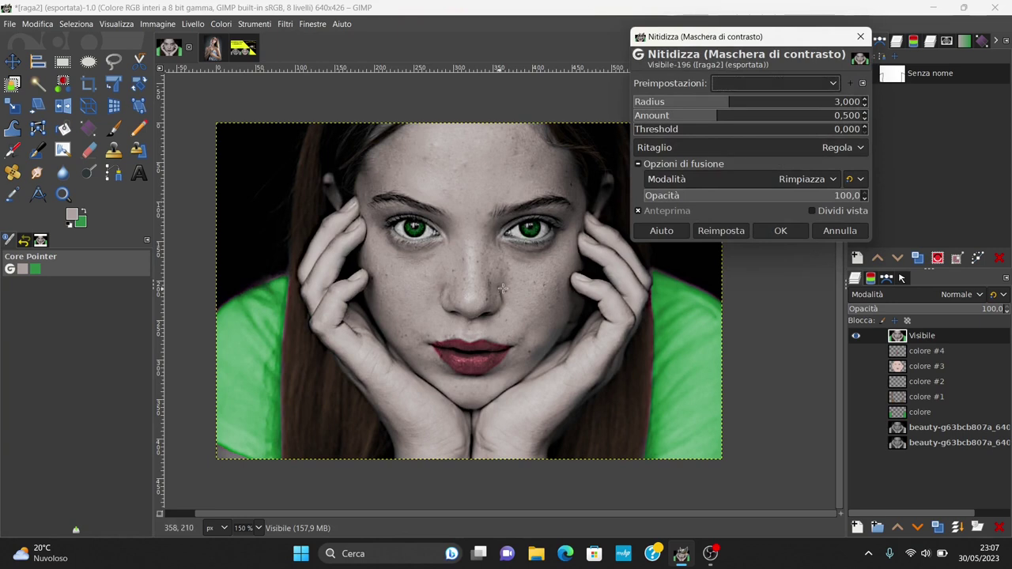
{"action": "left_click", "coordinate": [696, 116]}
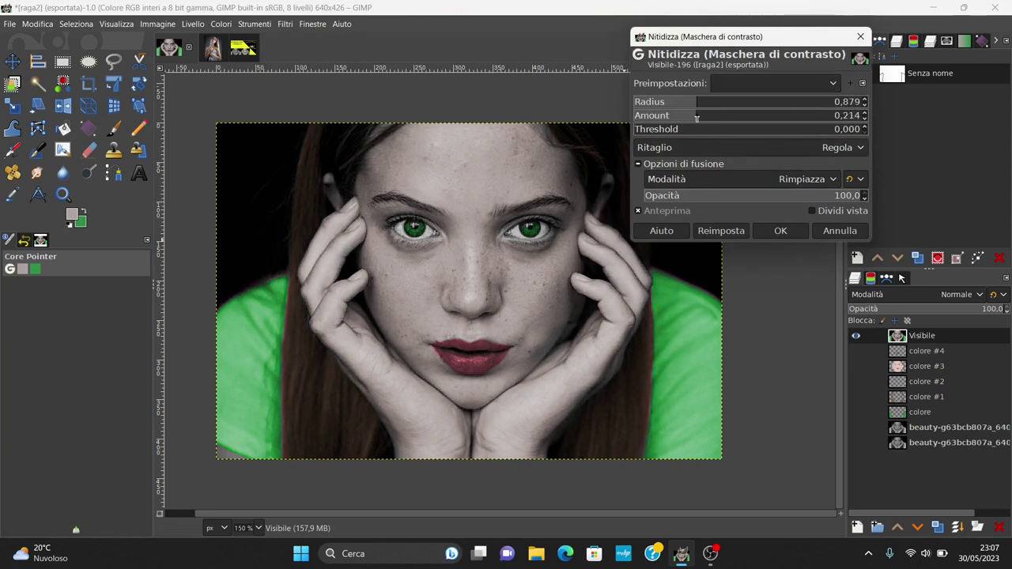
{"action": "left_click_drag", "start_coordinate": [697, 118], "coordinate": [687, 117]}
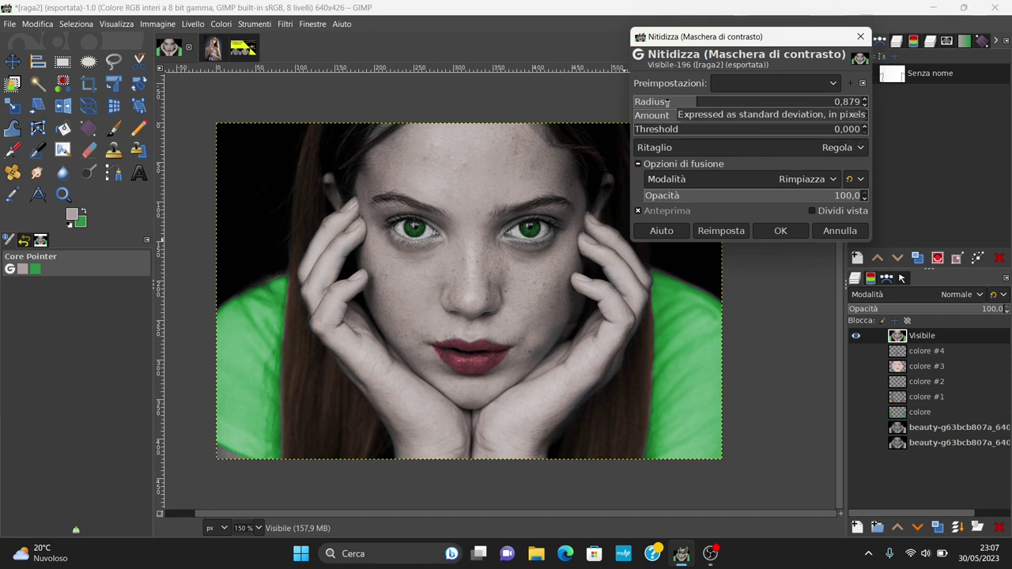
{"action": "left_click_drag", "start_coordinate": [694, 108], "coordinate": [689, 109]}
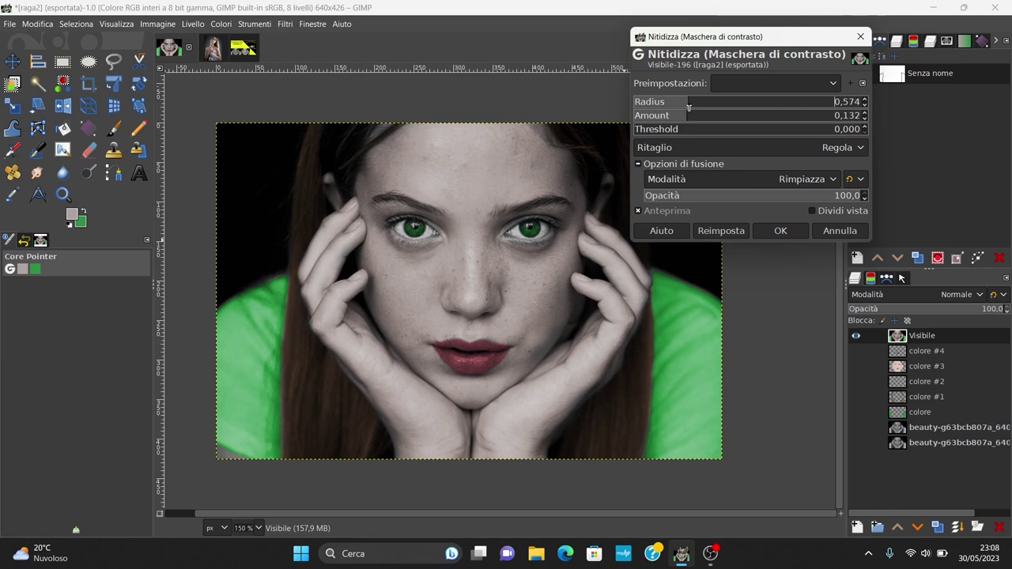
{"action": "left_click", "coordinate": [814, 211]}
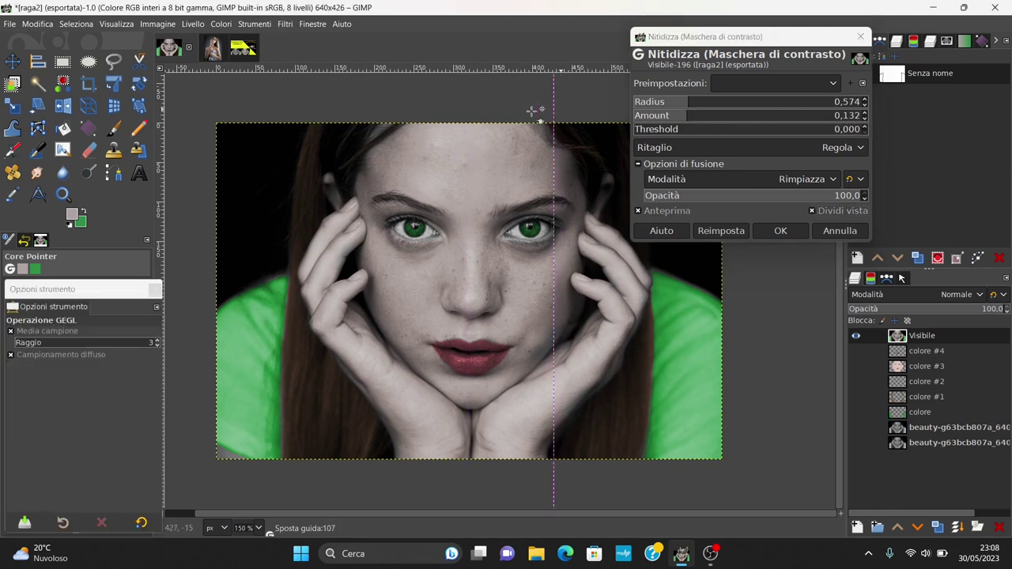
{"action": "left_click_drag", "start_coordinate": [532, 110], "coordinate": [473, 111]}
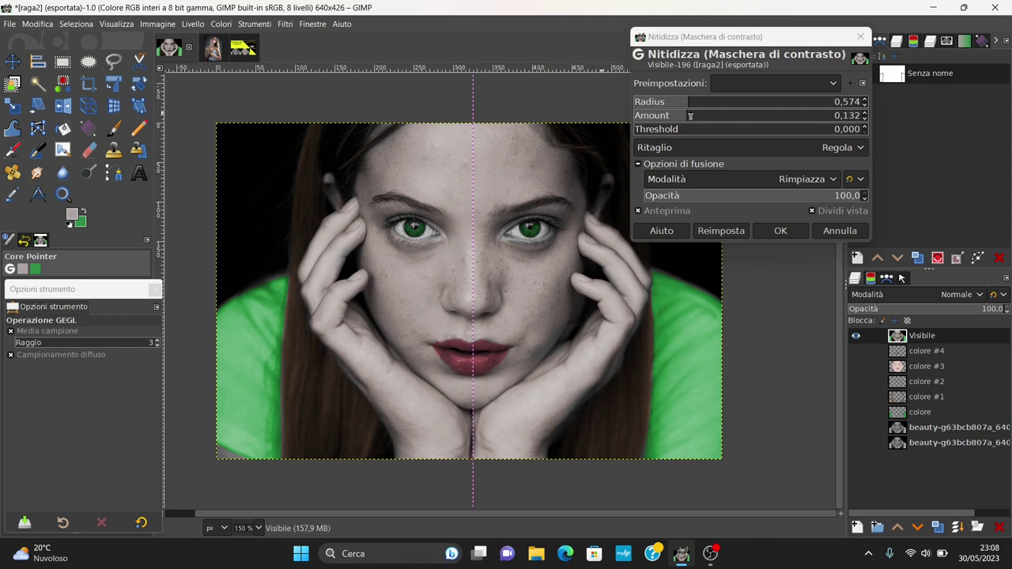
{"action": "mouse_move", "coordinate": [690, 117]}
{"action": "left_mouse_down"}
{"action": "mouse_move", "coordinate": [711, 117]}
{"action": "mouse_move", "coordinate": [690, 108]}
{"action": "left_mouse_up"}
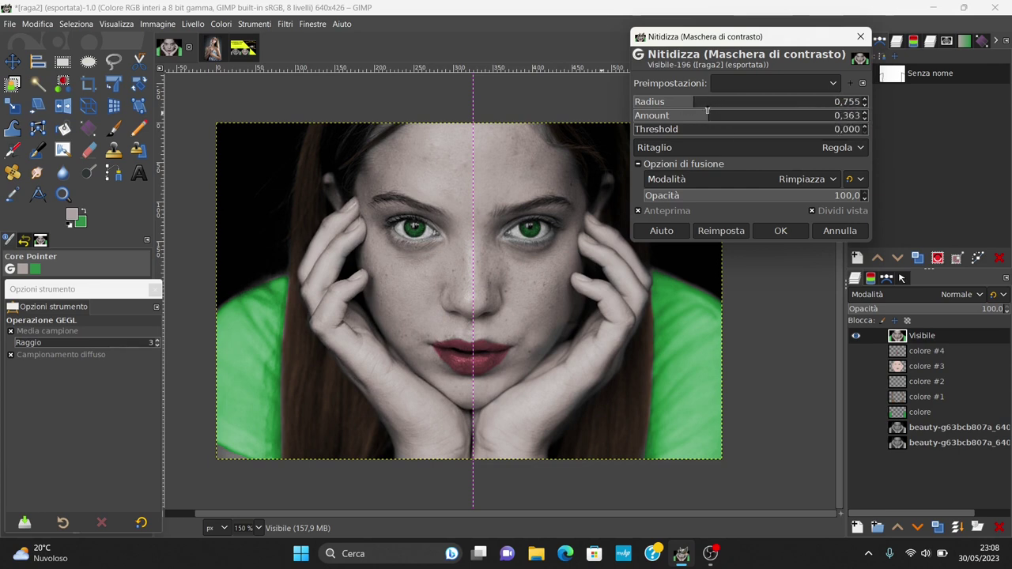
{"action": "mouse_move", "coordinate": [690, 108]}
{"action": "left_mouse_down"}
{"action": "mouse_move", "coordinate": [706, 110]}
{"action": "mouse_move", "coordinate": [694, 120]}
{"action": "mouse_move", "coordinate": [708, 109]}
{"action": "left_mouse_up"}
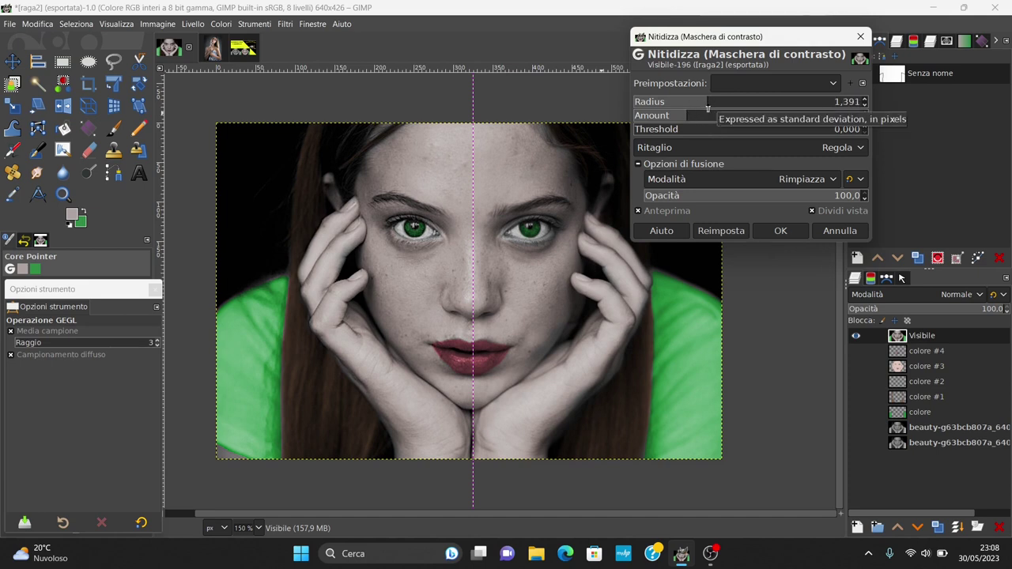
{"action": "left_click", "coordinate": [781, 230]}
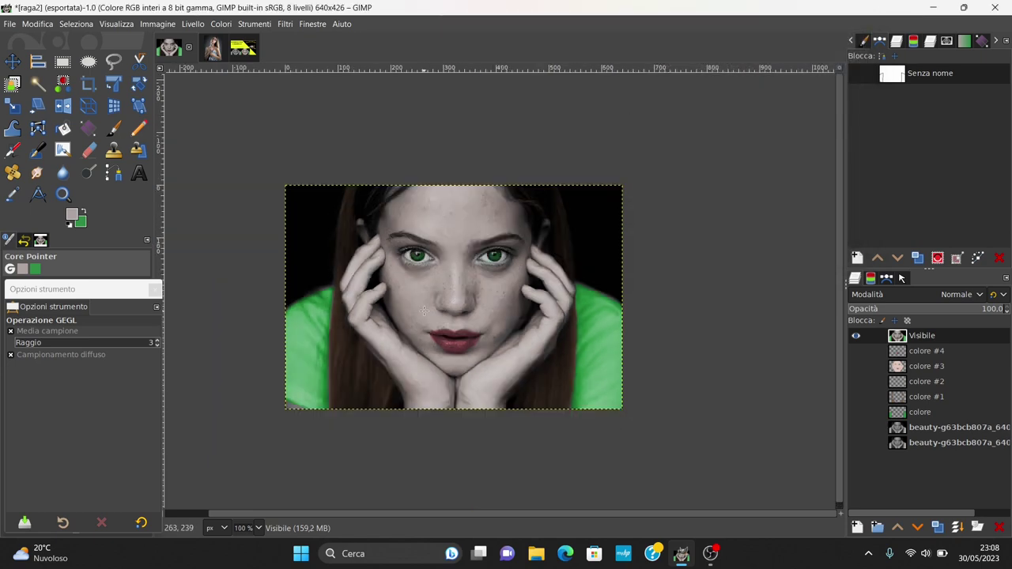
{"action": "scroll", "coordinate": [424, 310], "scroll_direction": "down", "scroll_amount": 1, "text": "ctrl"}
{"action": "scroll", "coordinate": [423, 311], "scroll_direction": "up", "scroll_amount": 1, "text": "ctrl"}
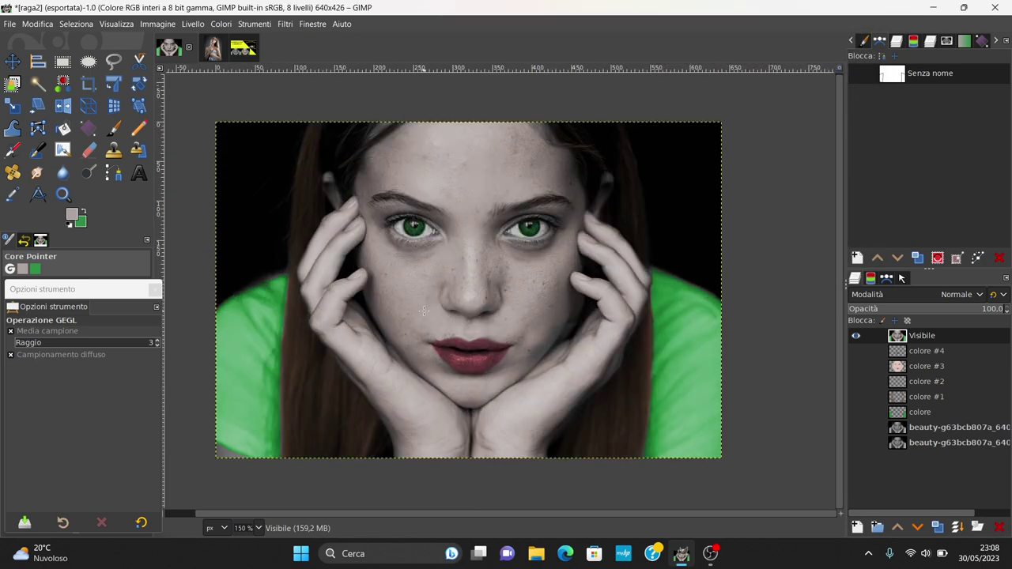
{"action": "left_click", "coordinate": [855, 443]}
{"action": "left_click", "coordinate": [855, 336]}
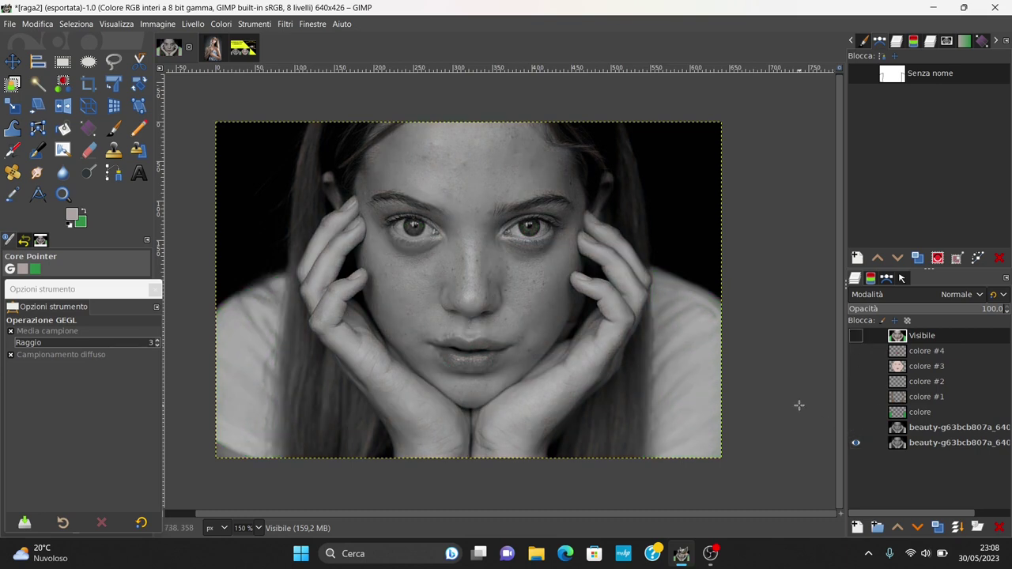
{"action": "left_click", "coordinate": [856, 443], "text": "shift"}
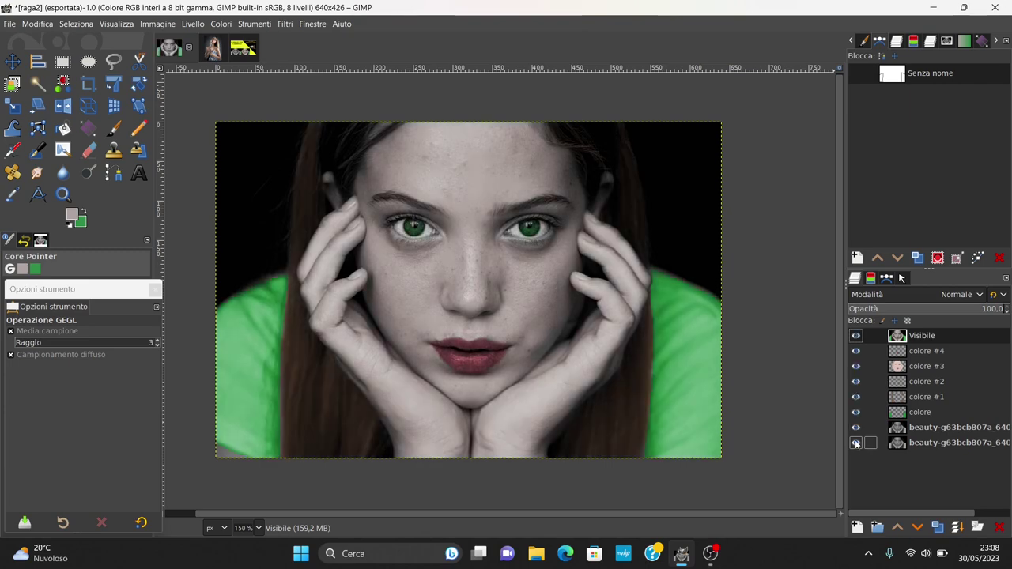
{"action": "left_click", "coordinate": [856, 444], "text": "shift"}
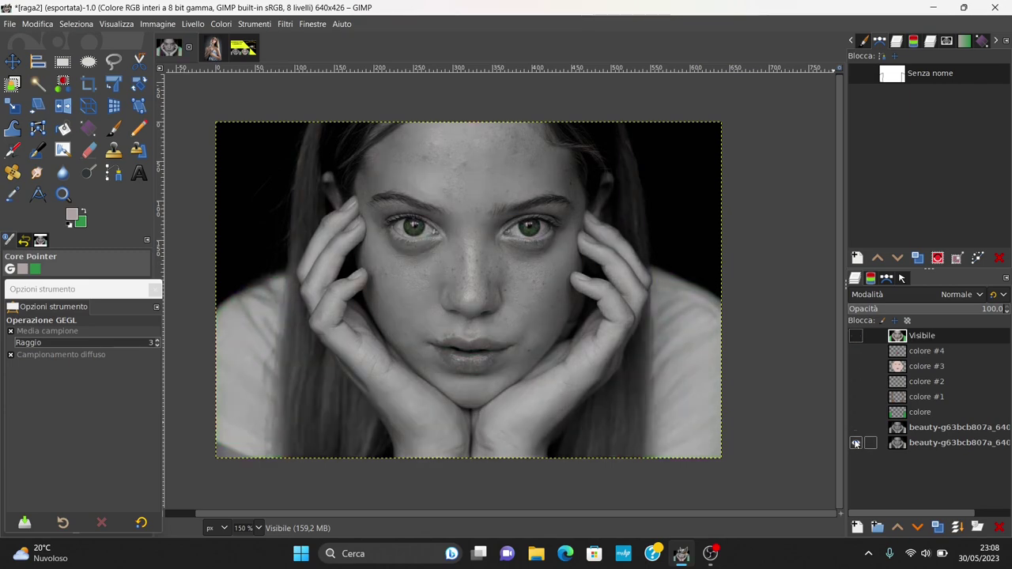